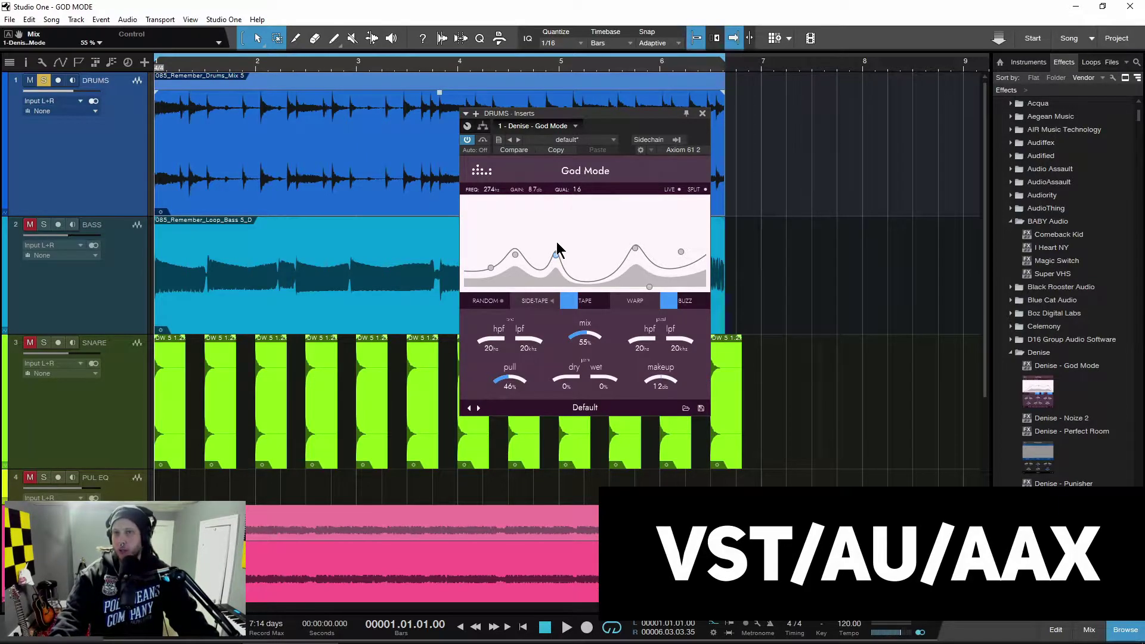
# - Reshape the God Mode curve, moving the high band to about 6.7 kHz at 8.7 dB and the low band to about 83 Hz at 9.3 dB
pyautogui.moveTo(636, 248); pyautogui.dragTo(639, 251)
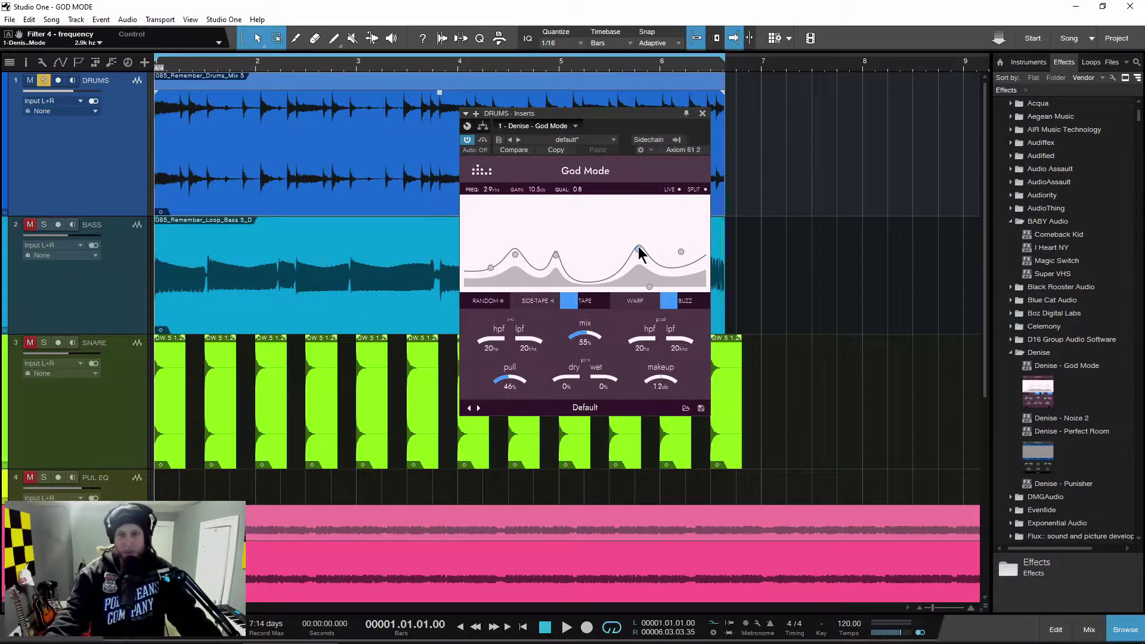
pyautogui.moveTo(638, 245); pyautogui.dragTo(668, 254)
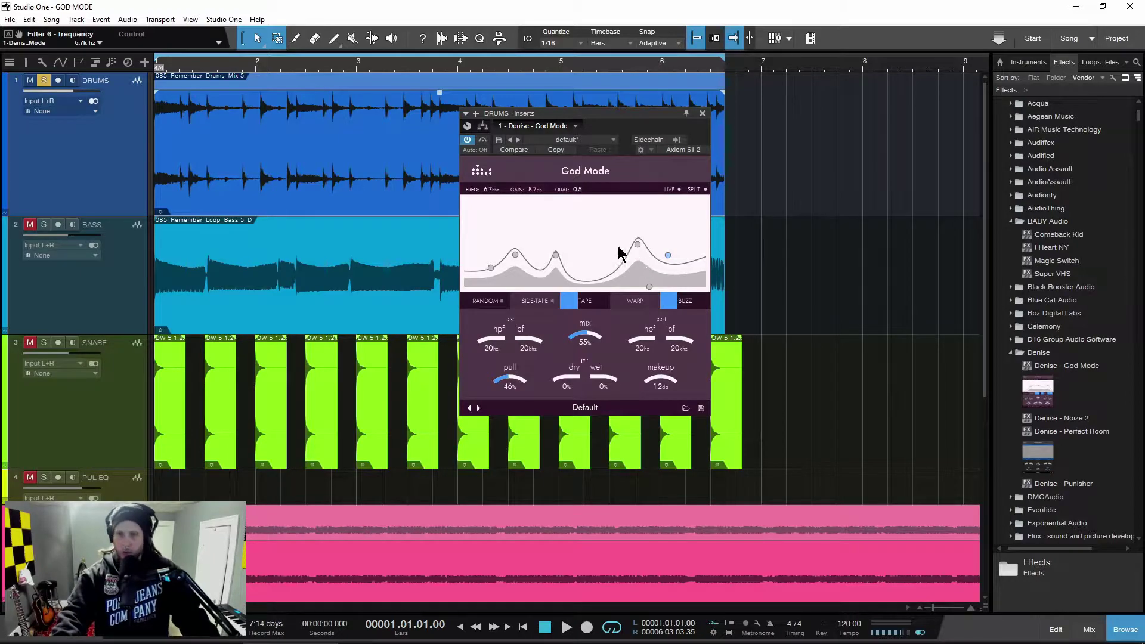
pyautogui.moveTo(555, 255); pyautogui.dragTo(514, 254)
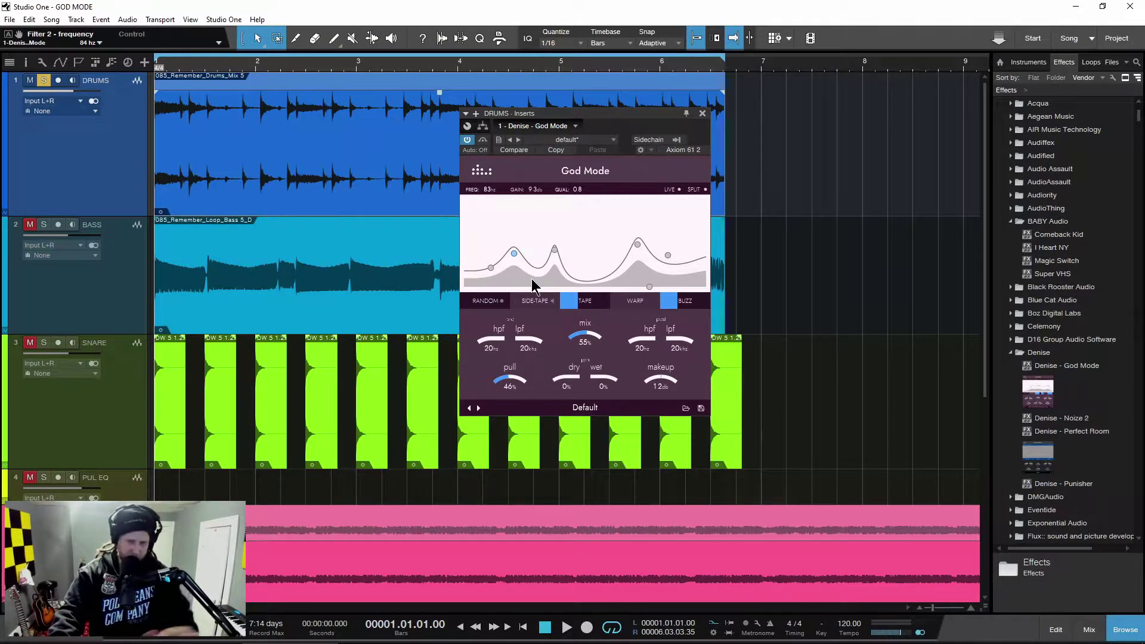
# - Reposition the plugin window and set the Tape amount to 52%
pyautogui.moveTo(588, 113); pyautogui.dragTo(565, 111)
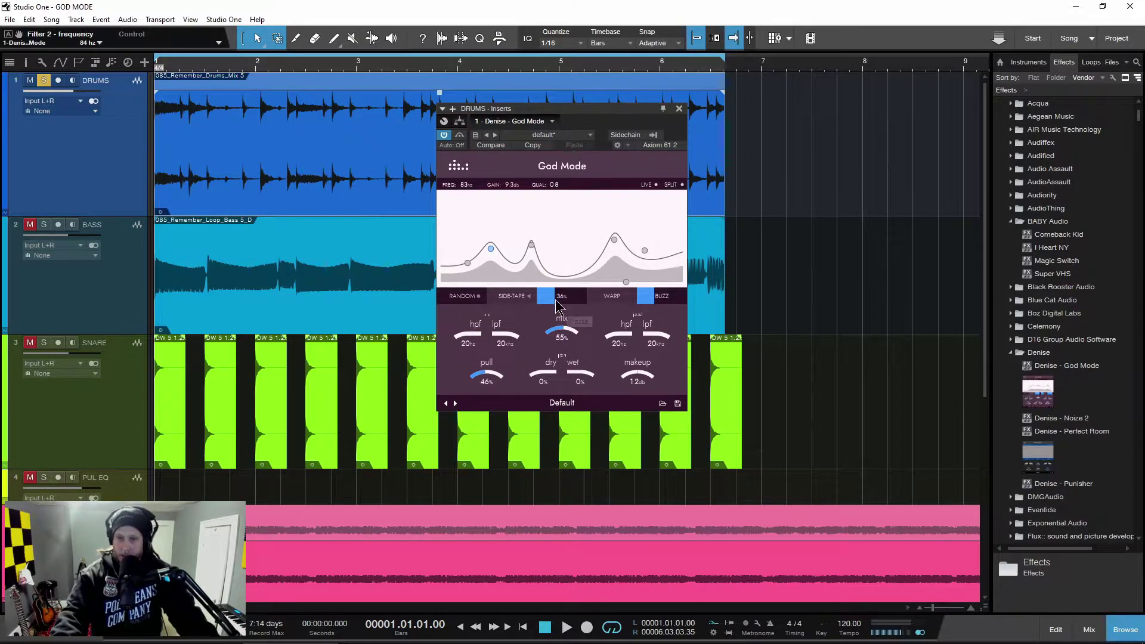
pyautogui.moveTo(565, 308); pyautogui.dragTo(568, 304)
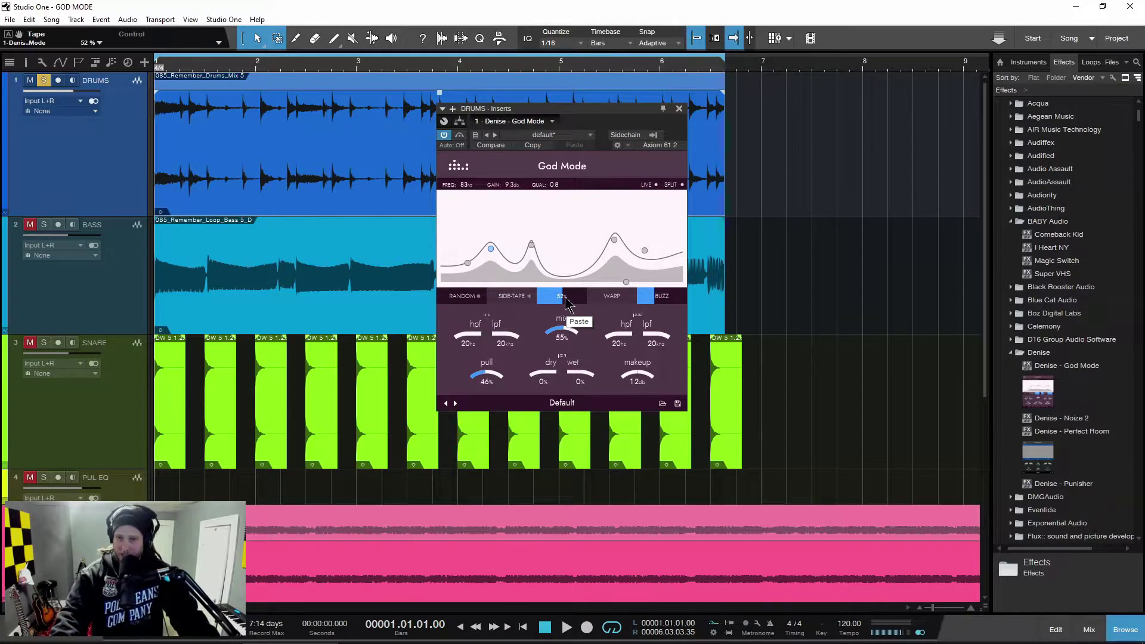
pyautogui.moveTo(575, 124); pyautogui.dragTo(578, 123)
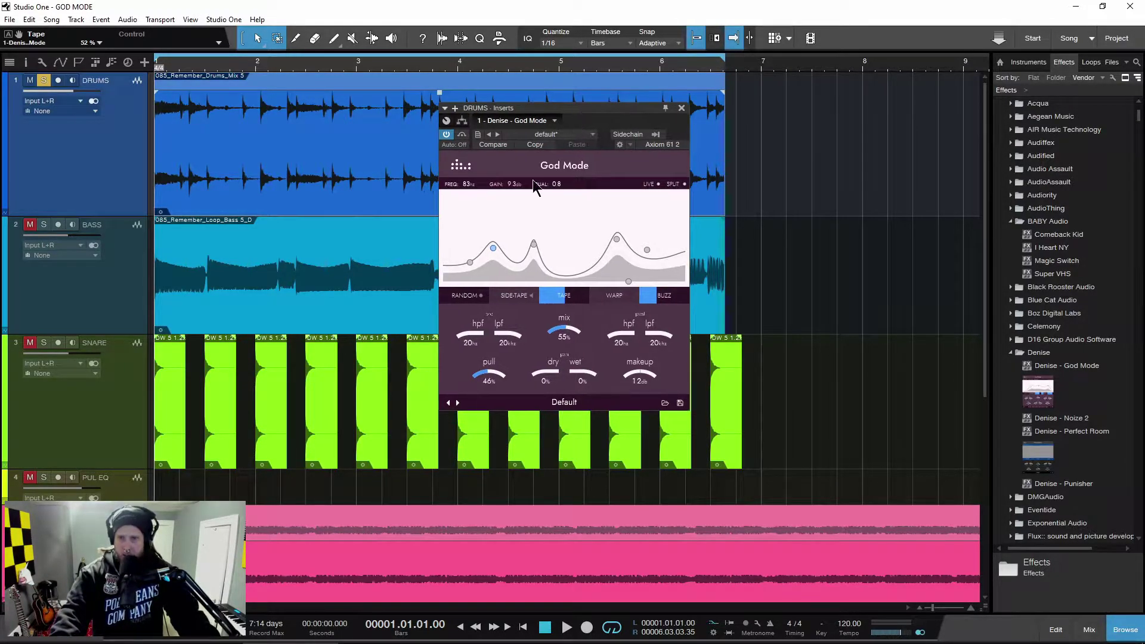
# - Move the low band to about 117 Hz at 10.2 dB and the low-mid band to about 309 Hz at 13.2 dB
pyautogui.moveTo(494, 254); pyautogui.dragTo(533, 238)
pyautogui.moveTo(510, 285)
pyautogui.mouseDown()
pyautogui.moveTo(396, 281)
pyautogui.moveTo(529, 307)
pyautogui.moveTo(583, 251)
pyautogui.moveTo(523, 274)
pyautogui.mouseUp()
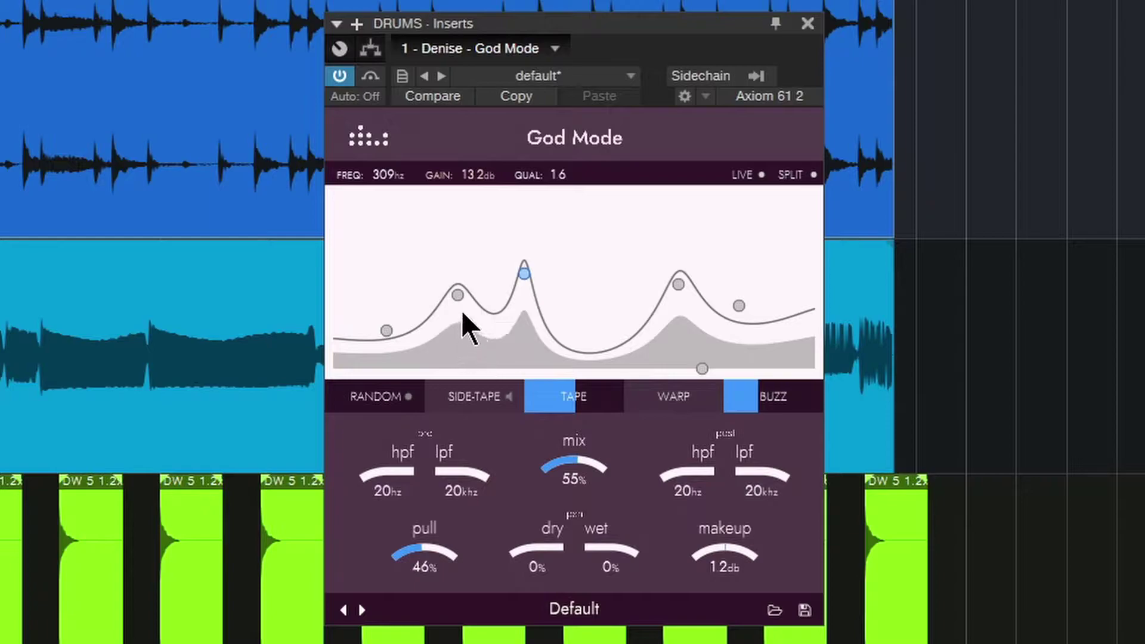
# - Set the low band's frequency to about 132 Hz and gain to 9.6 dB, narrow its peak, and nudge it lower in frequency
pyautogui.click(457, 294)
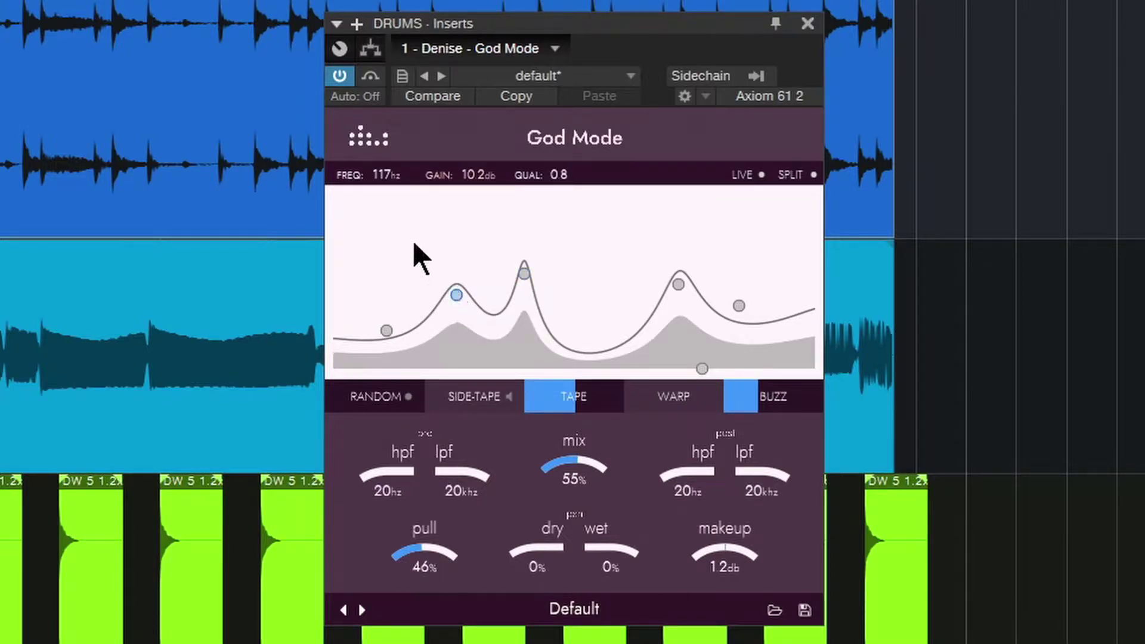
pyautogui.moveTo(386, 174)
pyautogui.mouseDown()
pyautogui.moveTo(381, 196)
pyautogui.moveTo(385, 139)
pyautogui.moveTo(373, 215)
pyautogui.moveTo(389, 185)
pyautogui.mouseUp()
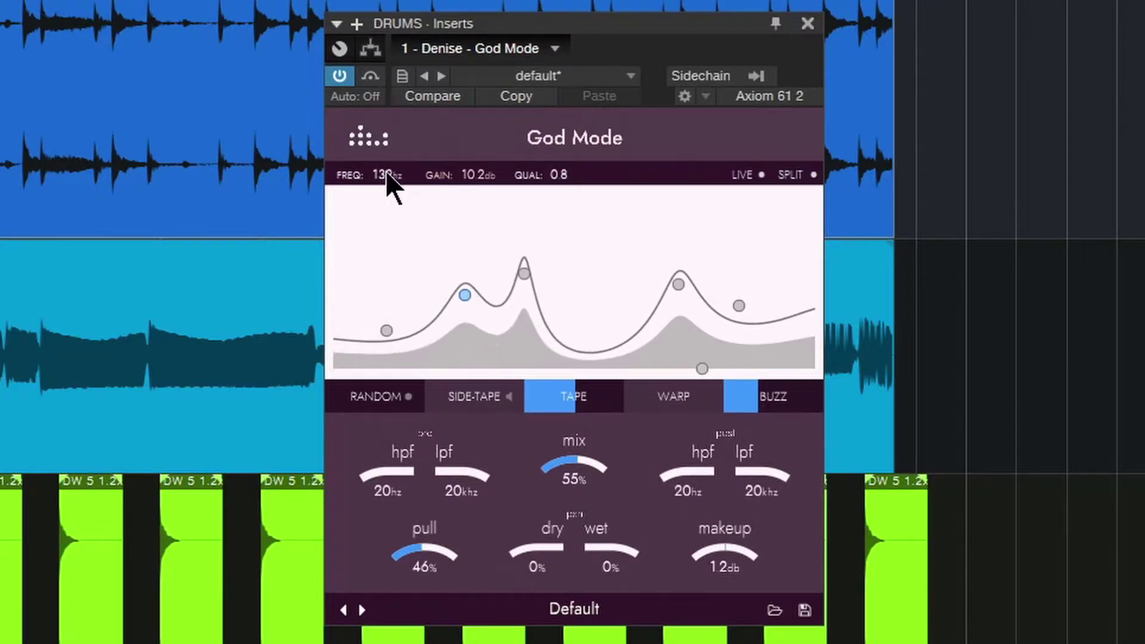
pyautogui.moveTo(475, 179)
pyautogui.mouseDown()
pyautogui.moveTo(477, 133)
pyautogui.moveTo(471, 187)
pyautogui.mouseUp()
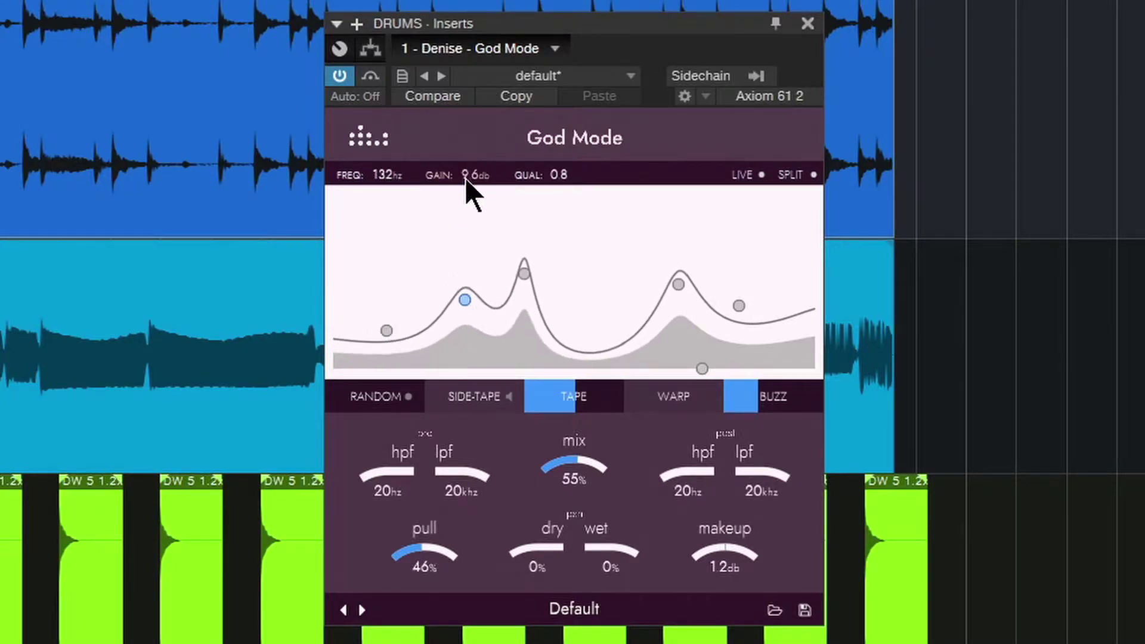
pyautogui.moveTo(560, 173); pyautogui.dragTo(560, 122)
pyautogui.moveTo(463, 296); pyautogui.dragTo(455, 297)
# - Sweep the low-mid band's quality and settle on 0.9, and move the band to about 434 Hz at 10.5 dB
pyautogui.click(523, 275)
pyautogui.moveTo(557, 172); pyautogui.dragTo(561, 202)
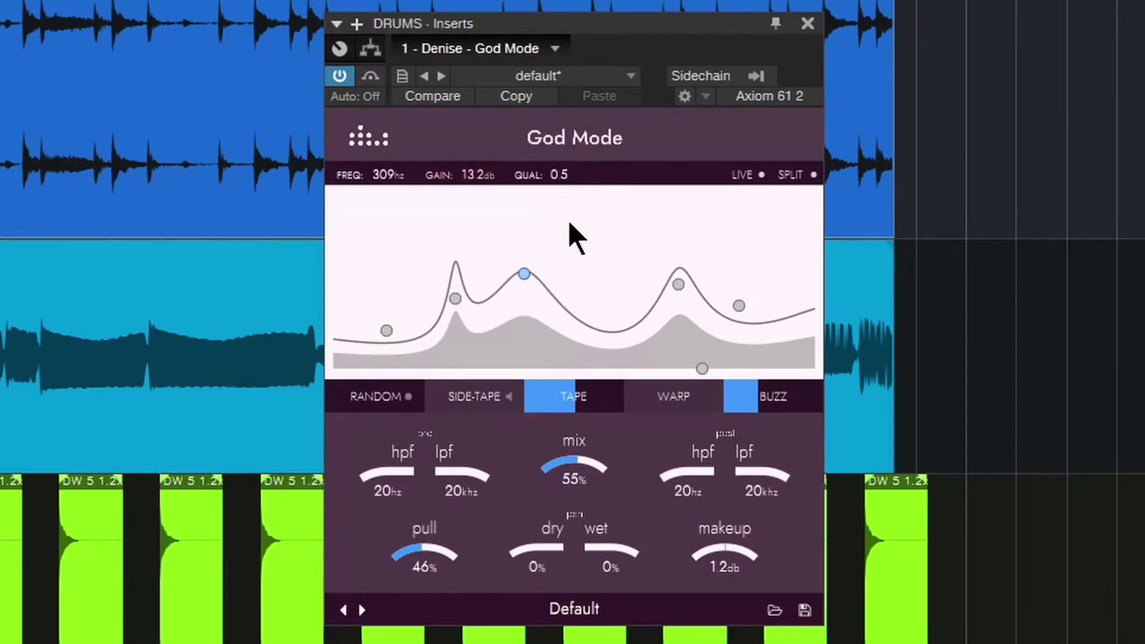
pyautogui.moveTo(555, 172)
pyautogui.mouseDown()
pyautogui.moveTo(562, 183)
pyautogui.moveTo(559, 173)
pyautogui.mouseUp()
pyautogui.scroll(-5, 524, 274)
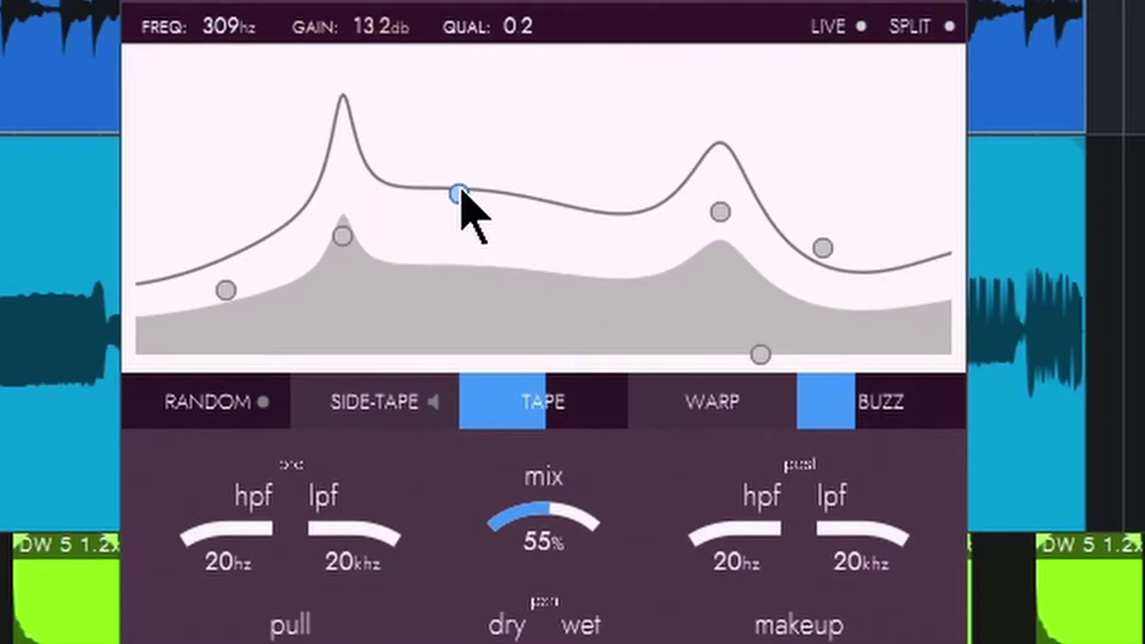
pyautogui.scroll(6, 461, 194)
pyautogui.scroll(-5, 462, 194)
pyautogui.scroll(7, 461, 194)
pyautogui.scroll(-1, 462, 192)
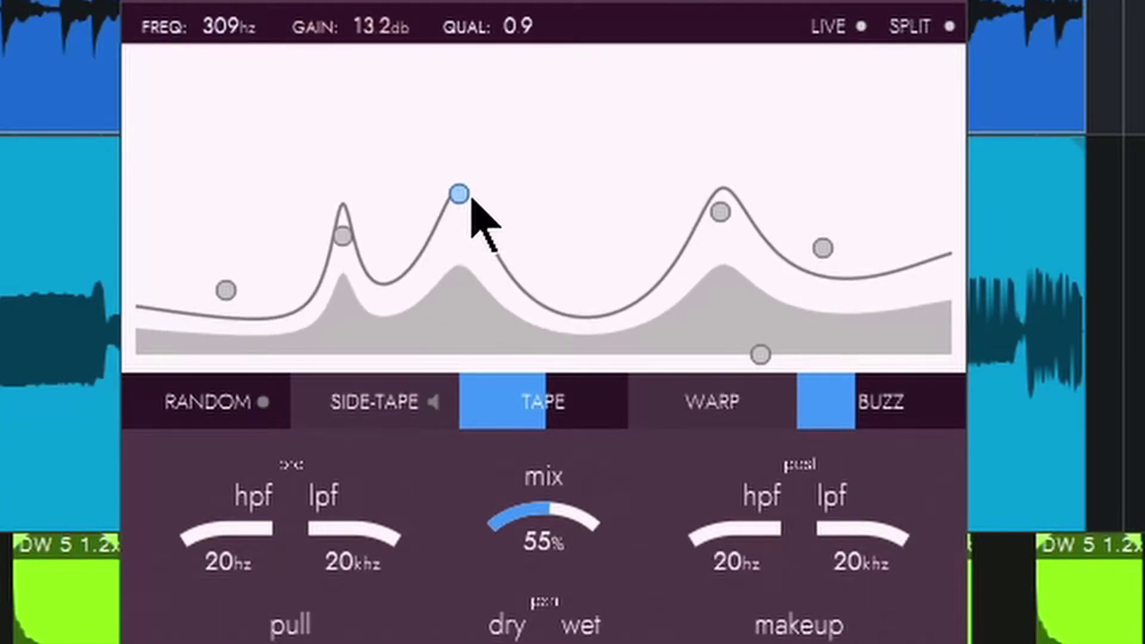
pyautogui.moveTo(462, 193); pyautogui.dragTo(500, 229)
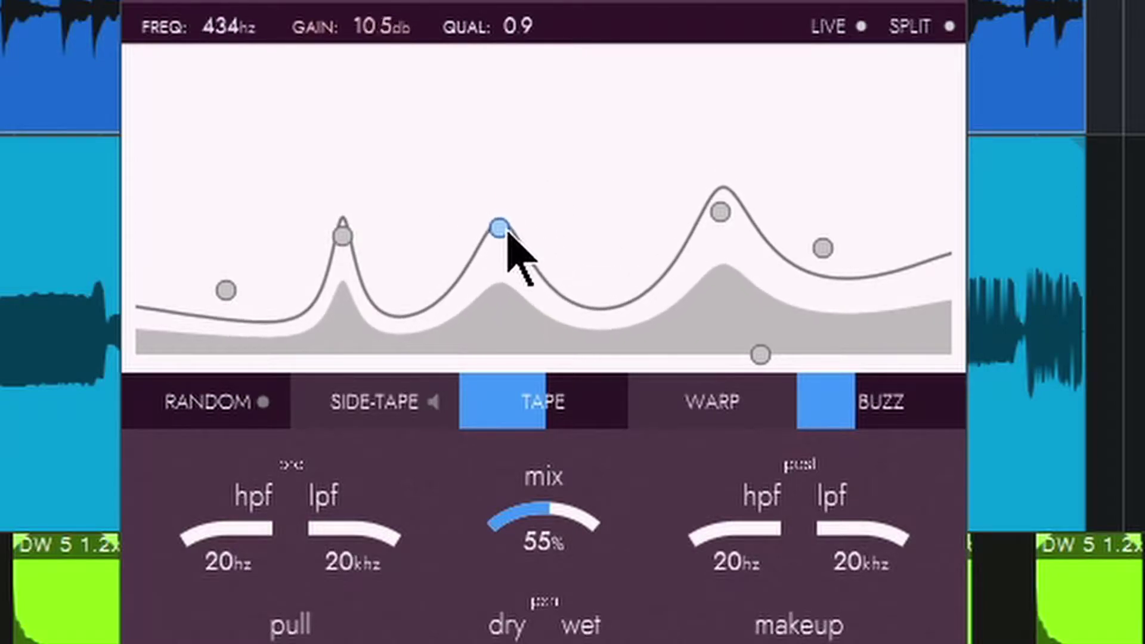
# - Randomize the filter curve repeatedly, starting drum playback to audition the random curves
pyautogui.click(218, 410)
pyautogui.click(219, 406)
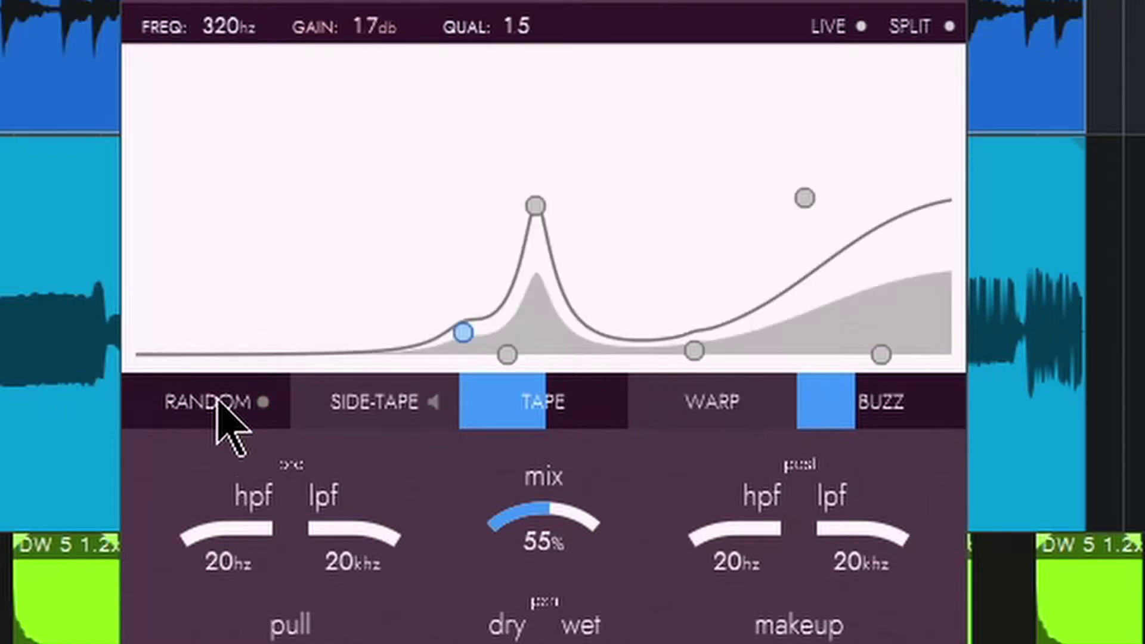
pyautogui.click(218, 400)
pyautogui.click(220, 398)
pyautogui.click(218, 388)
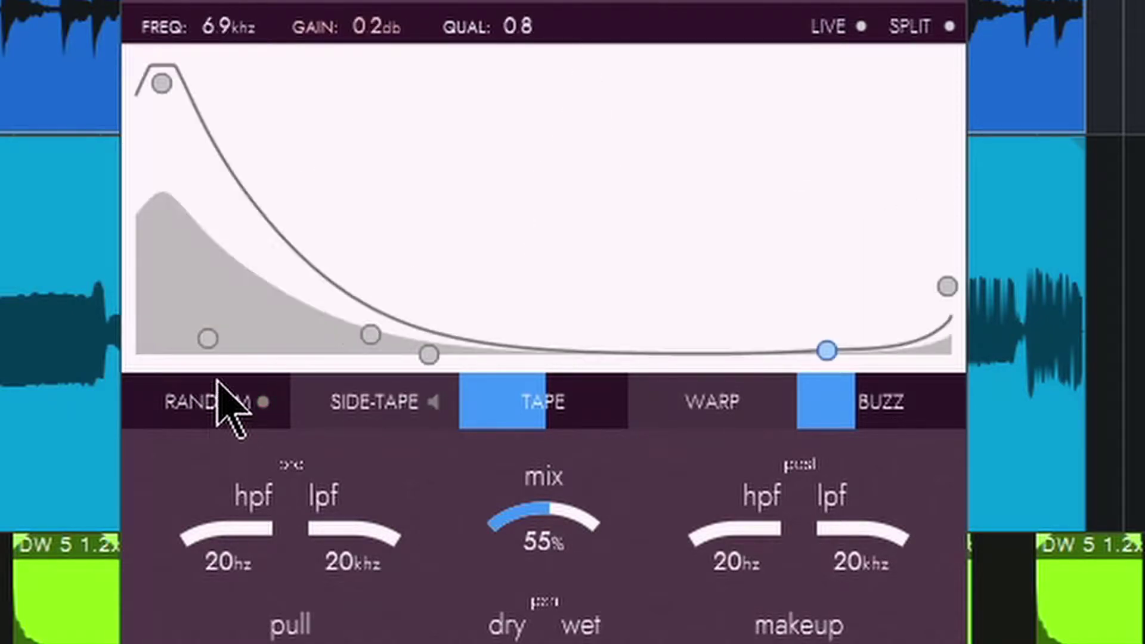
pyautogui.press('space')
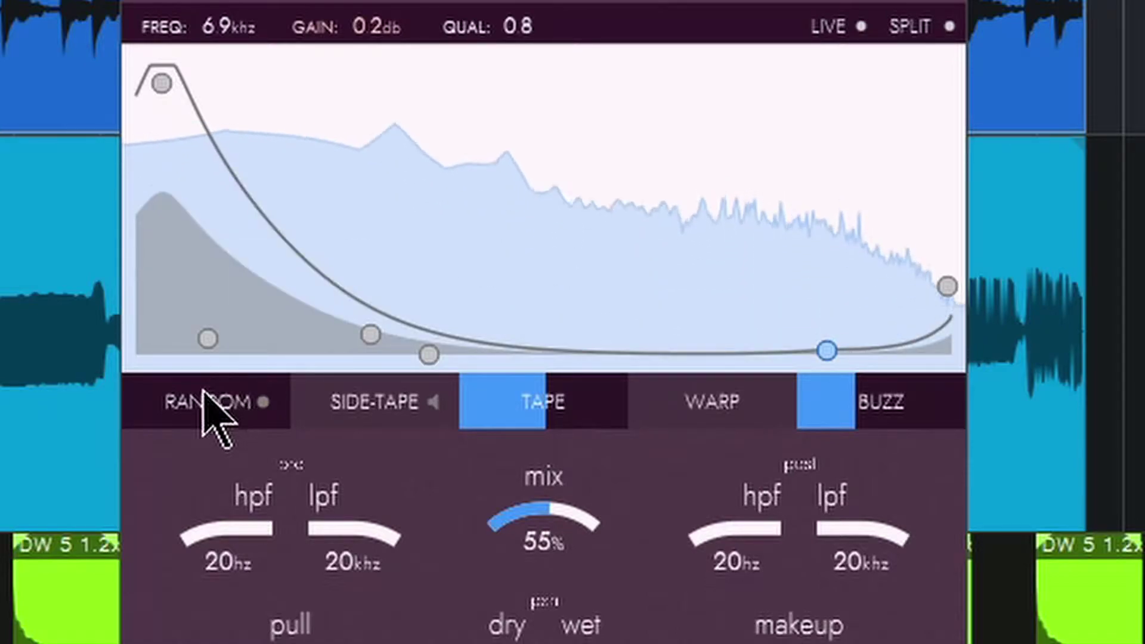
pyautogui.click(204, 398)
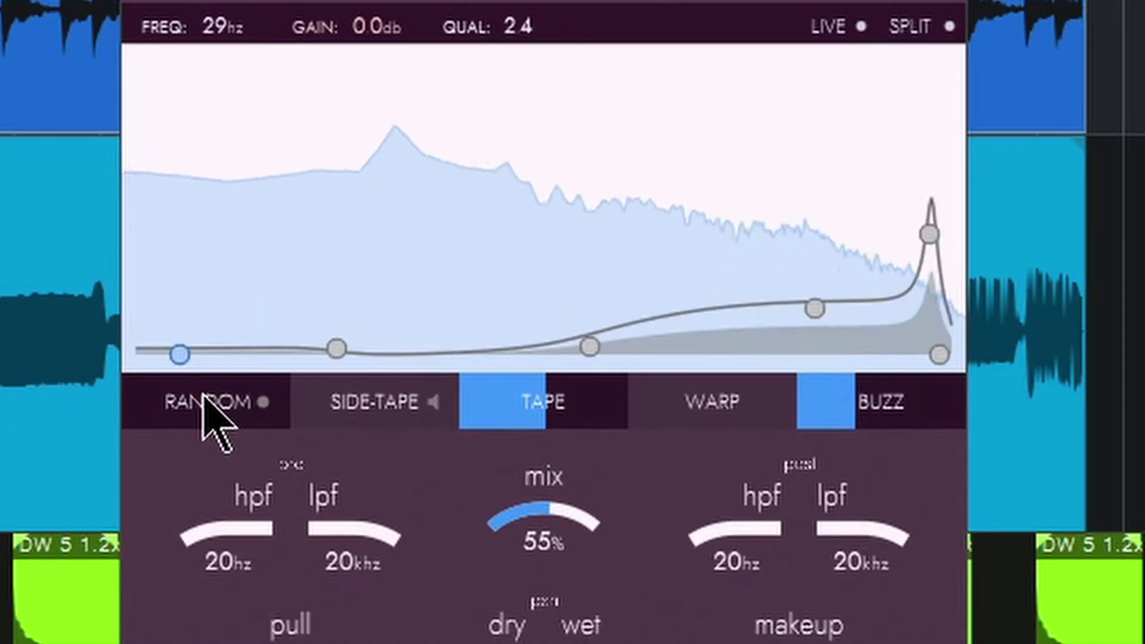
pyautogui.click(204, 399)
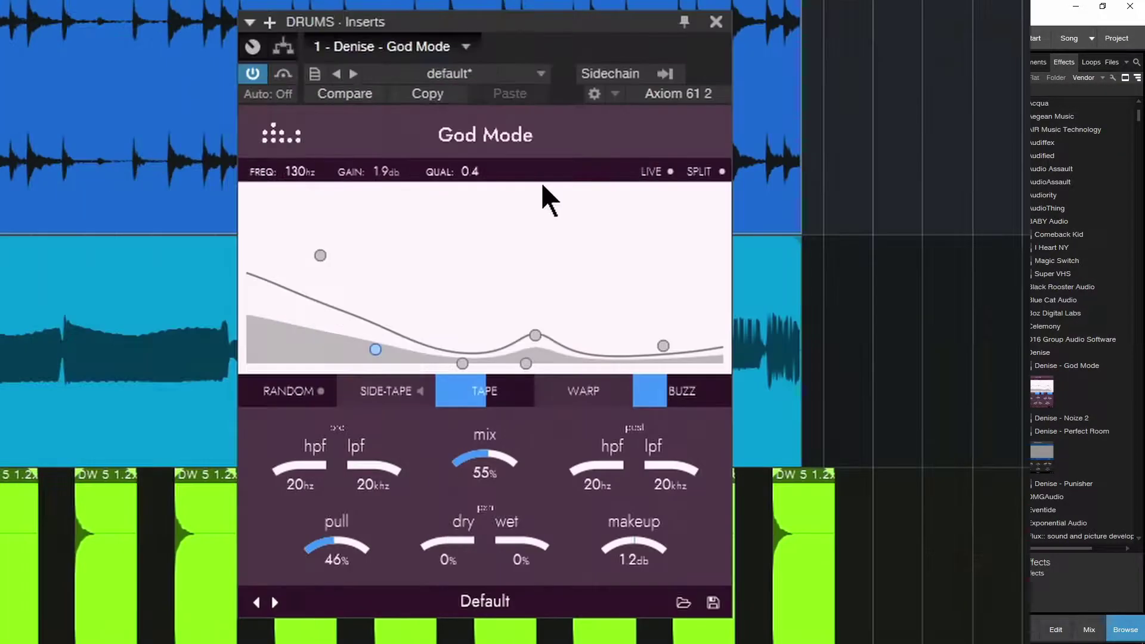
# - Play the drums and bypass and reactivate the plugin to compare the processed and dry sound
pyautogui.press('space')
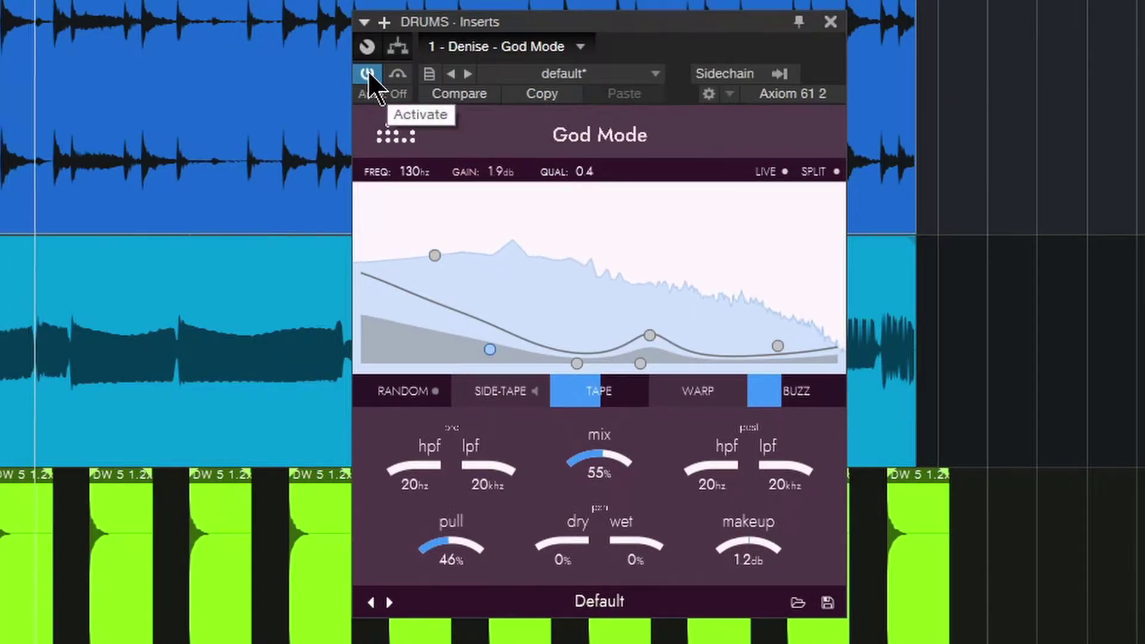
pyautogui.click(368, 73)
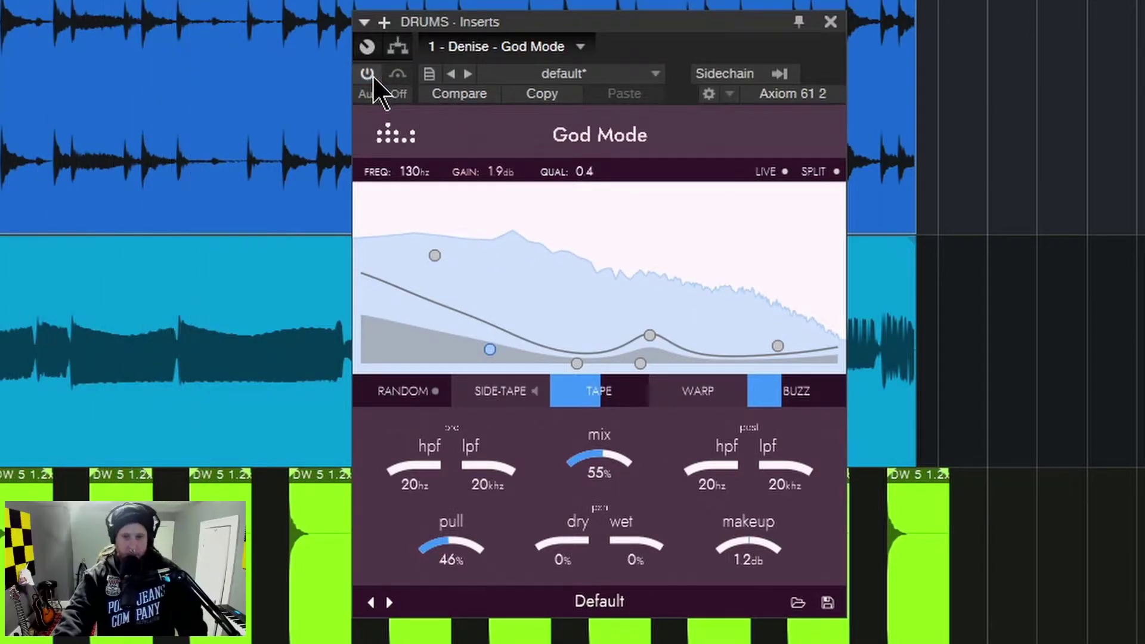
pyautogui.click(366, 74)
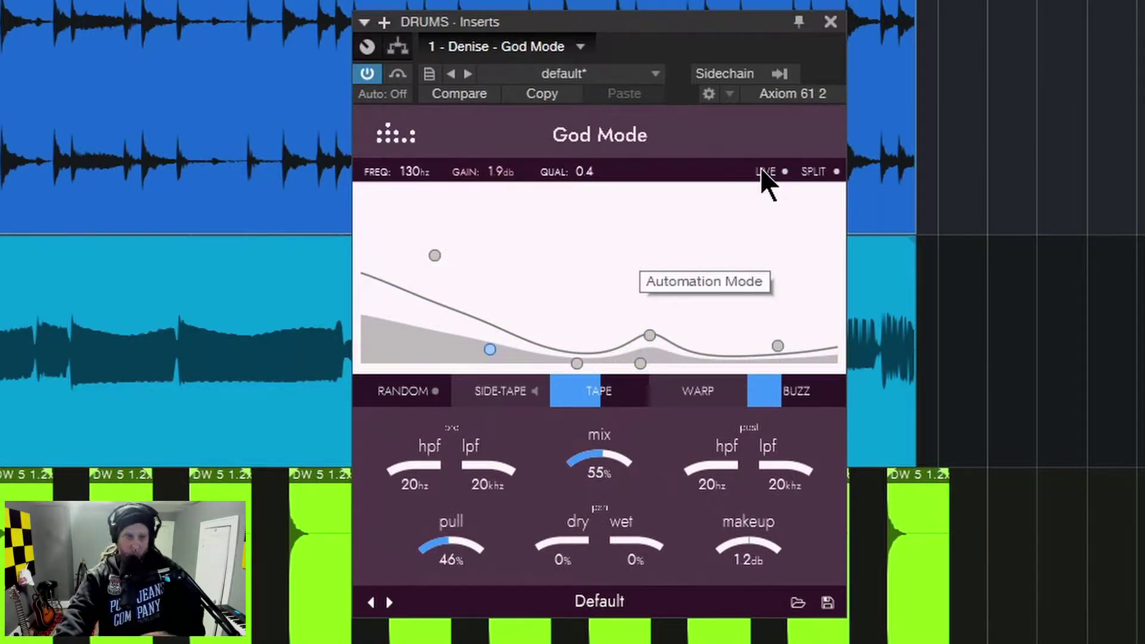
# - Enable Live mode and play the drums, toggling the plugin's bypass to compare the sound
pyautogui.click(785, 173)
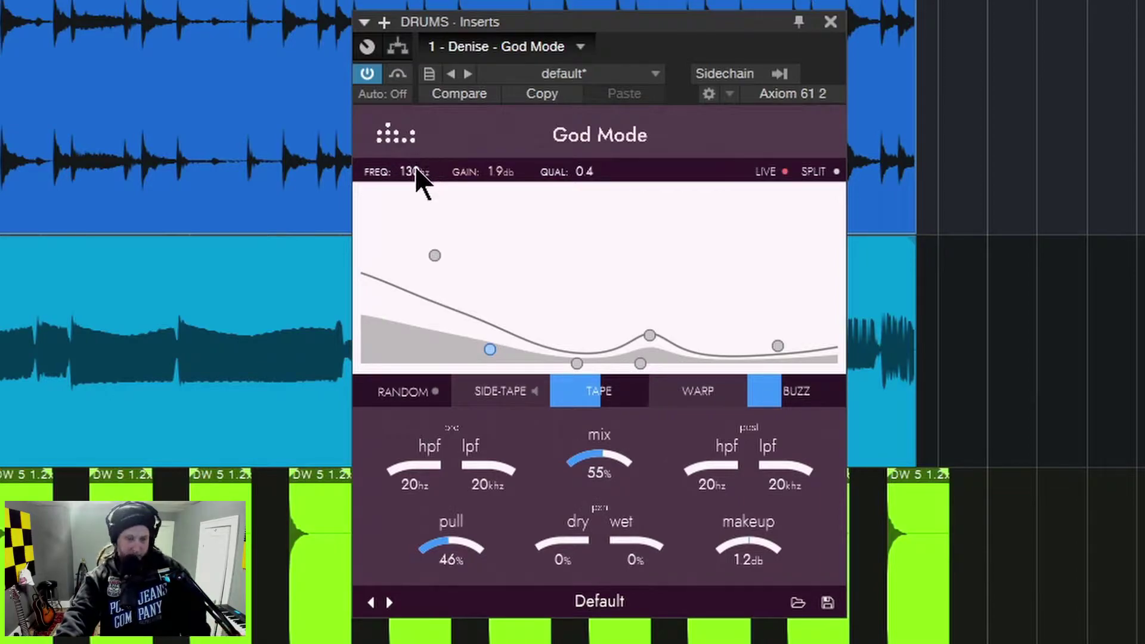
pyautogui.press('space')
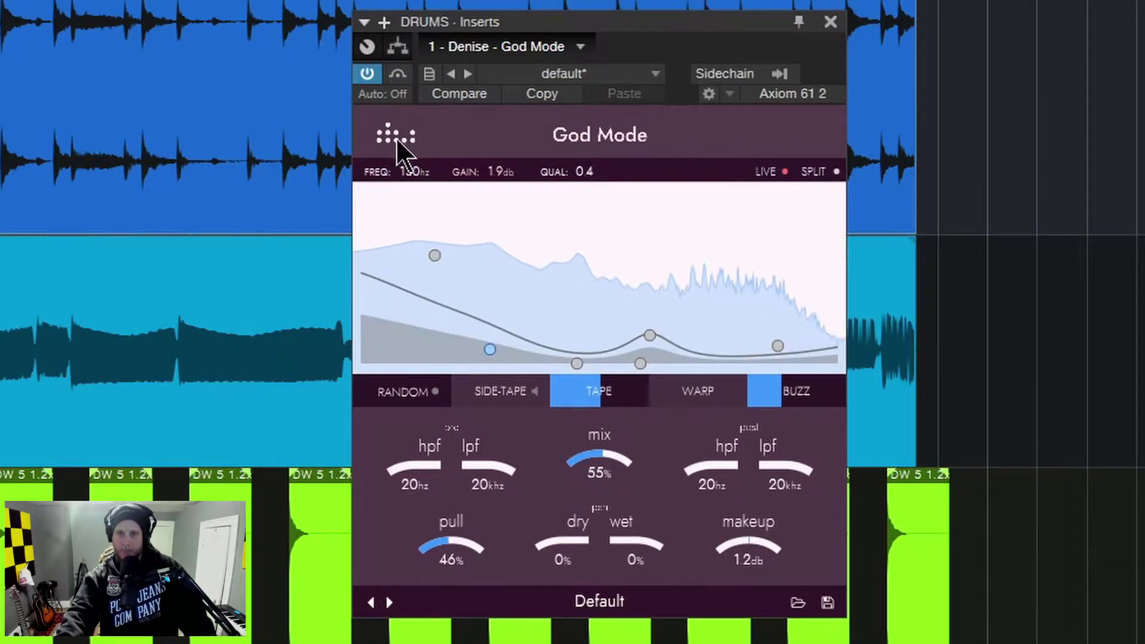
pyautogui.click(366, 70)
pyautogui.click(366, 73)
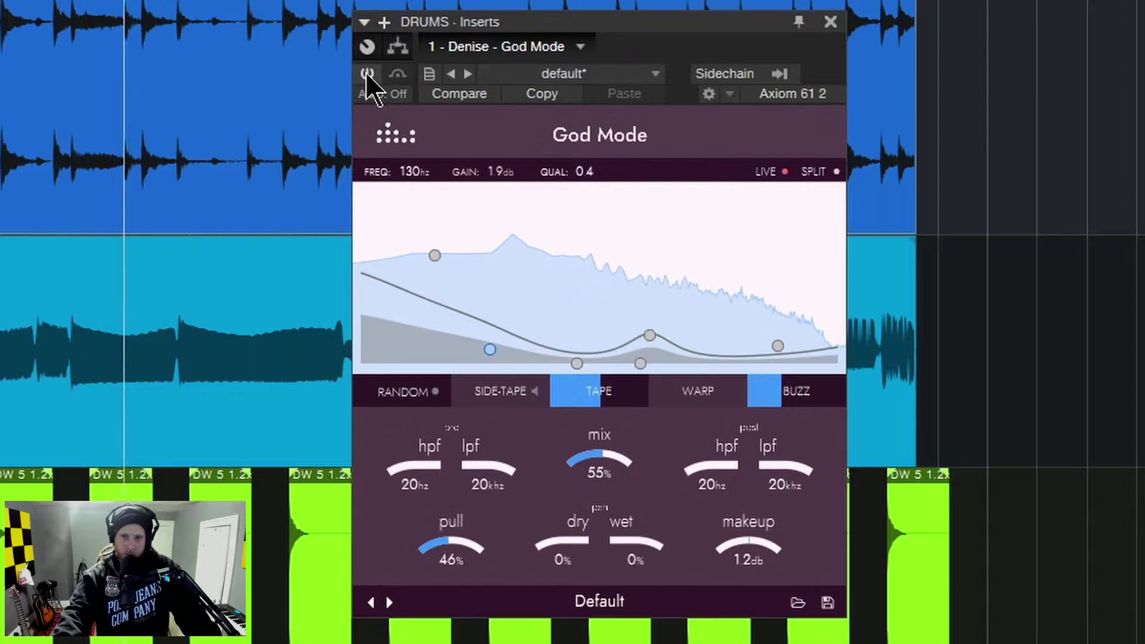
# - Turn Live mode off and bypass the plugin, toggling Live on and off again to demonstrate it
pyautogui.click(783, 173)
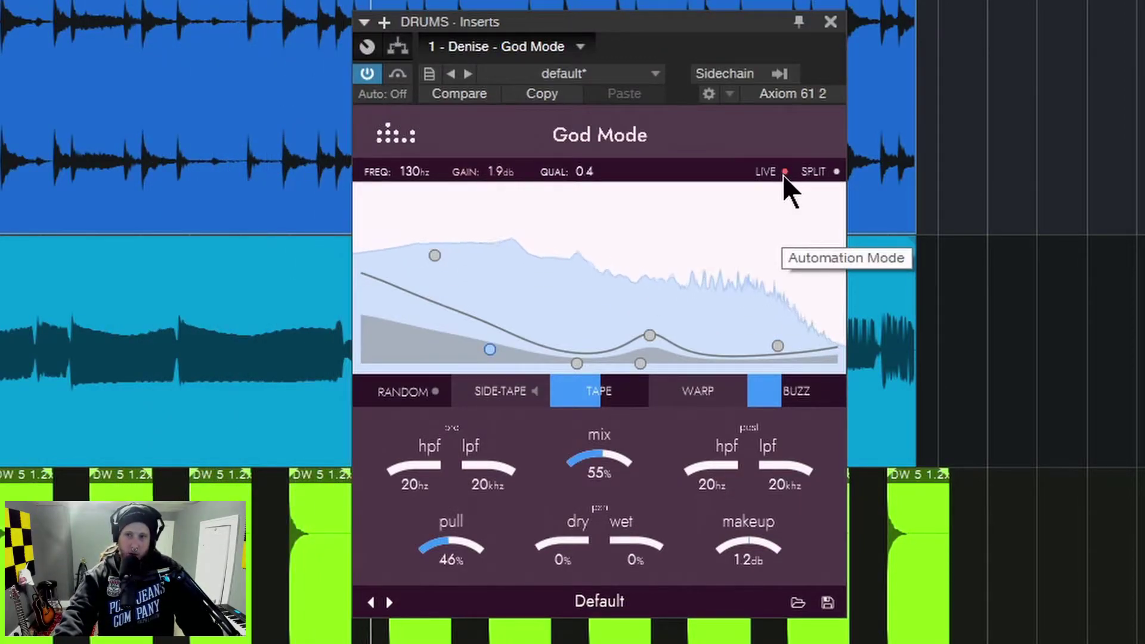
pyautogui.click(367, 71)
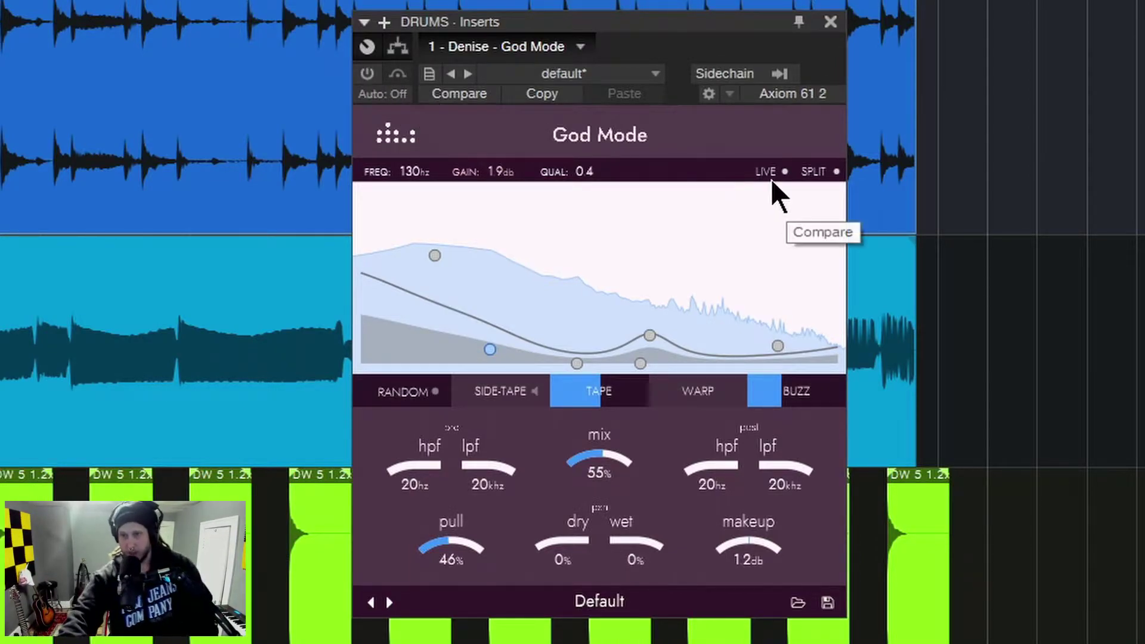
pyautogui.click(784, 171)
pyautogui.click(785, 172)
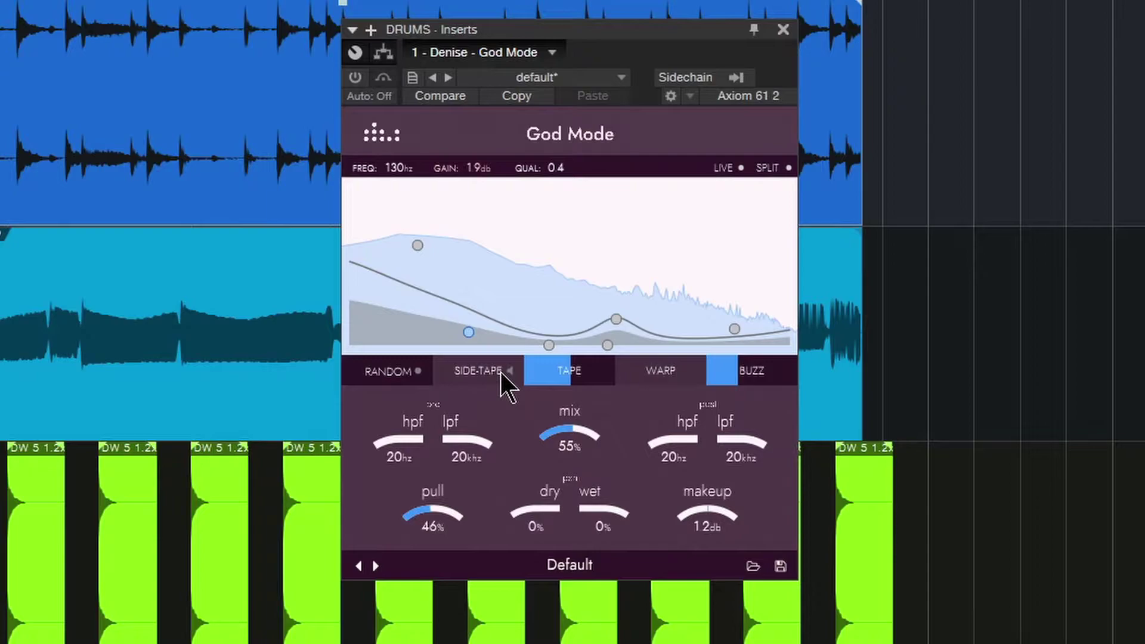
# - Open the sidechain source list to examine the available tracks, and dismiss it without choosing one
pyautogui.click(734, 75)
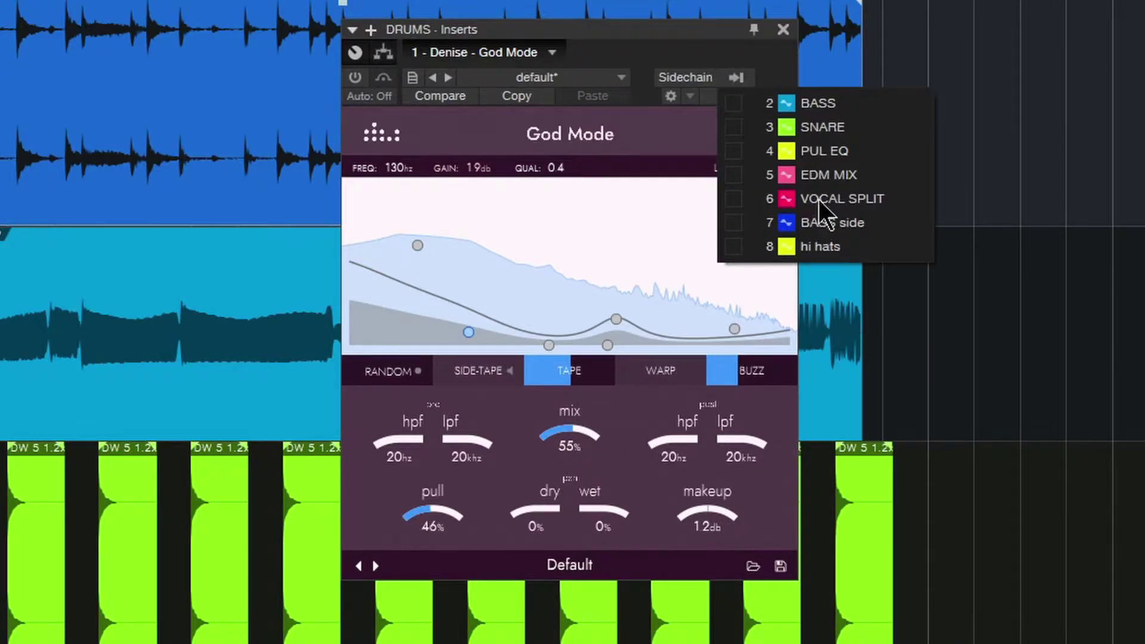
pyautogui.click(500, 373)
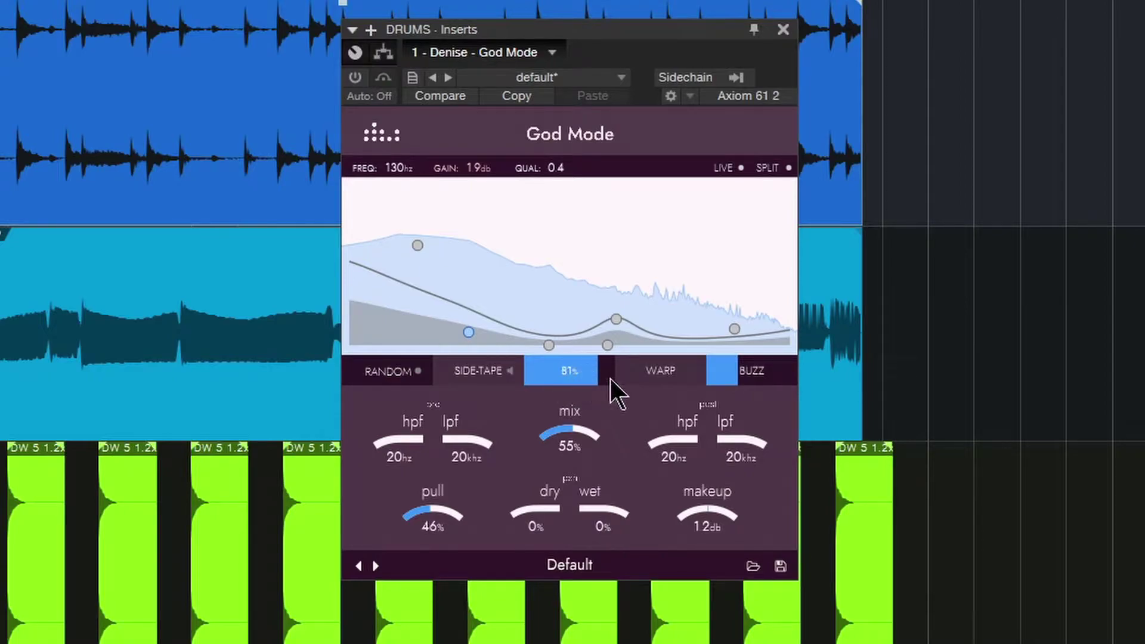
# - Adjust the Tape, Warp and Buzz amounts, leaving Tape below half and a small amount of Warp
pyautogui.moveTo(601, 380); pyautogui.dragTo(637, 377)
pyautogui.moveTo(786, 373); pyautogui.dragTo(724, 374)
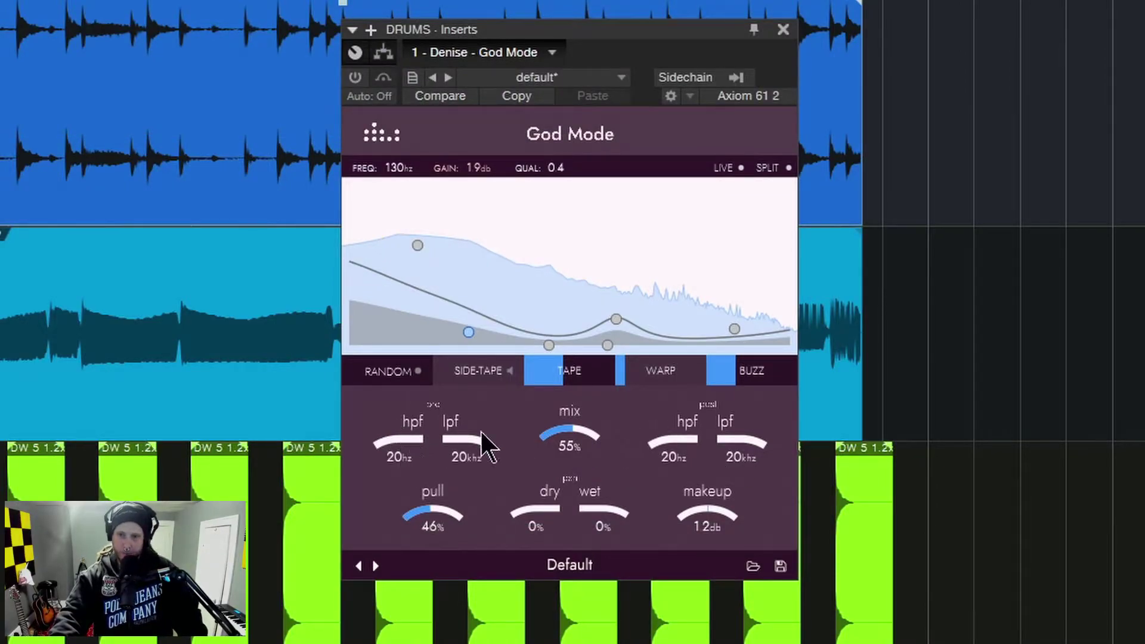
# - Reactivate the plugin and sweep the pre high-pass and post low-pass filters, returning them to 20 Hz and 20 kHz
pyautogui.moveTo(392, 388); pyautogui.dragTo(392, 355)
pyautogui.click(361, 77)
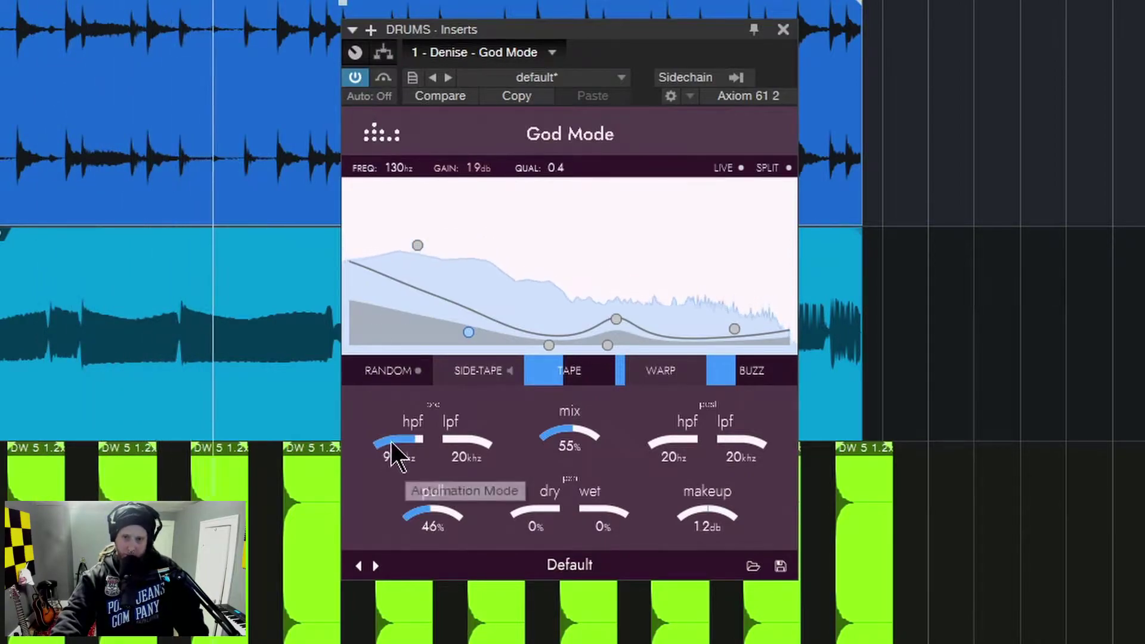
pyautogui.moveTo(392, 439); pyautogui.dragTo(389, 536)
pyautogui.moveTo(736, 438); pyautogui.dragTo(733, 464)
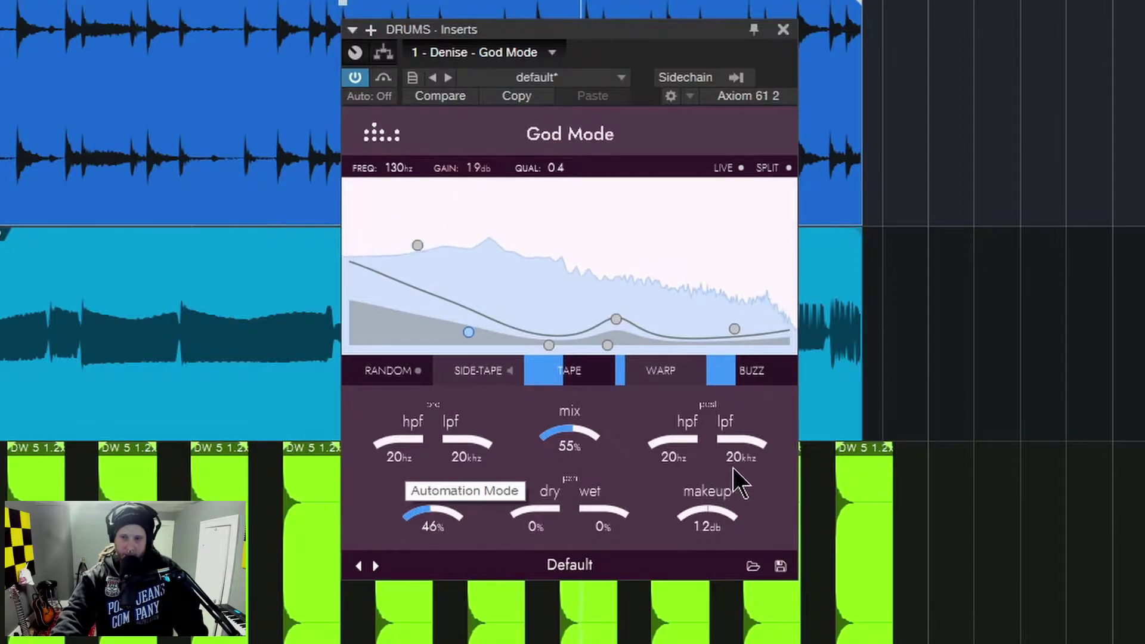
pyautogui.moveTo(732, 363); pyautogui.dragTo(739, 456)
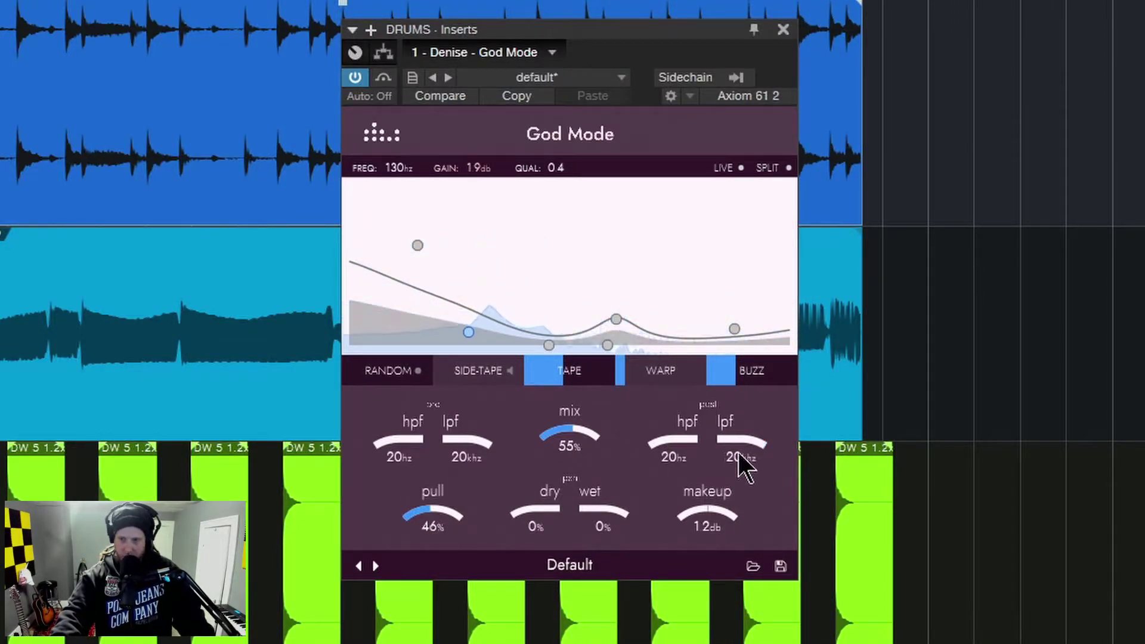
# - Sweep the God Mode mix and pull amounts, leaving the mix at 49%
pyautogui.moveTo(573, 431); pyautogui.dragTo(570, 439)
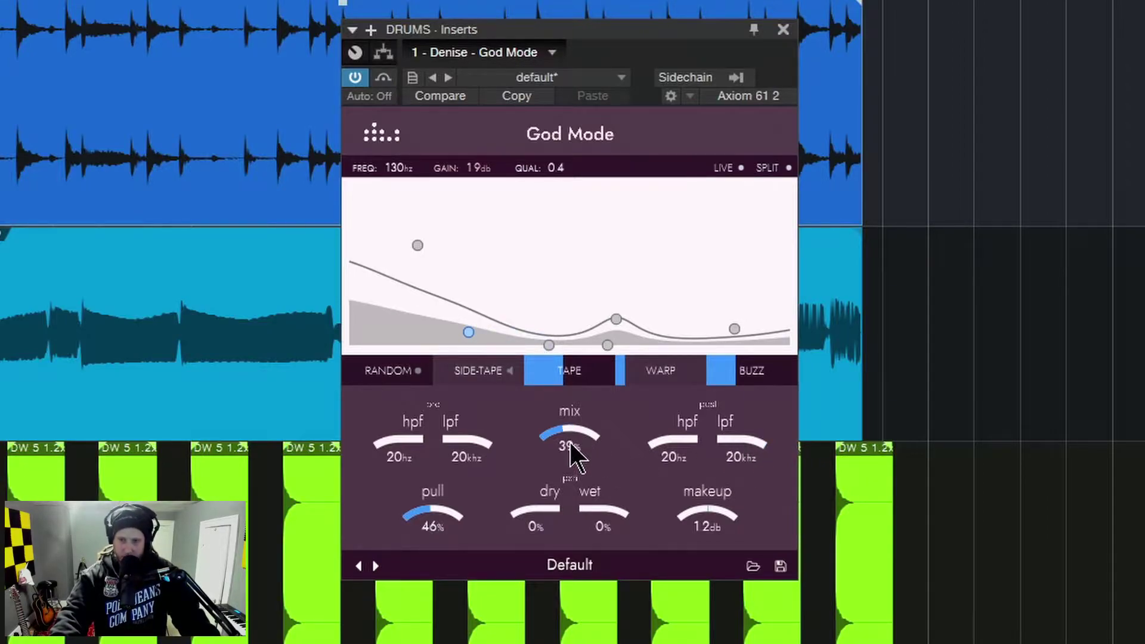
pyautogui.moveTo(427, 508); pyautogui.dragTo(432, 496)
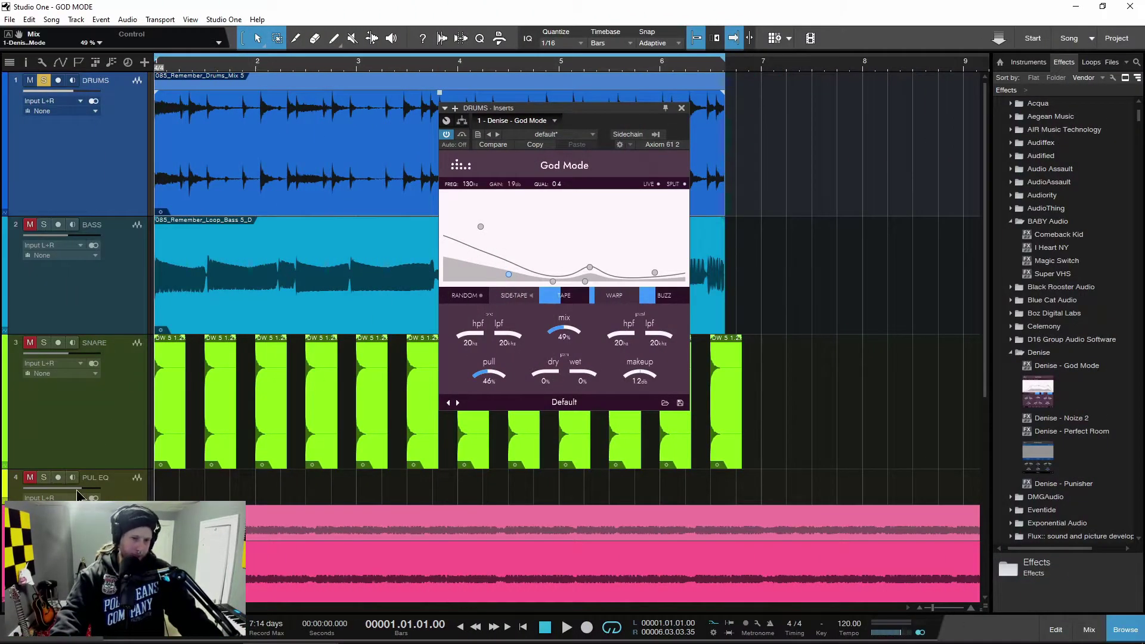
# - Open the PuigTec EQP1A on the PUL EQ track with its low frequency kept at 60 Hz, and reposition its window
pyautogui.click(113, 485)
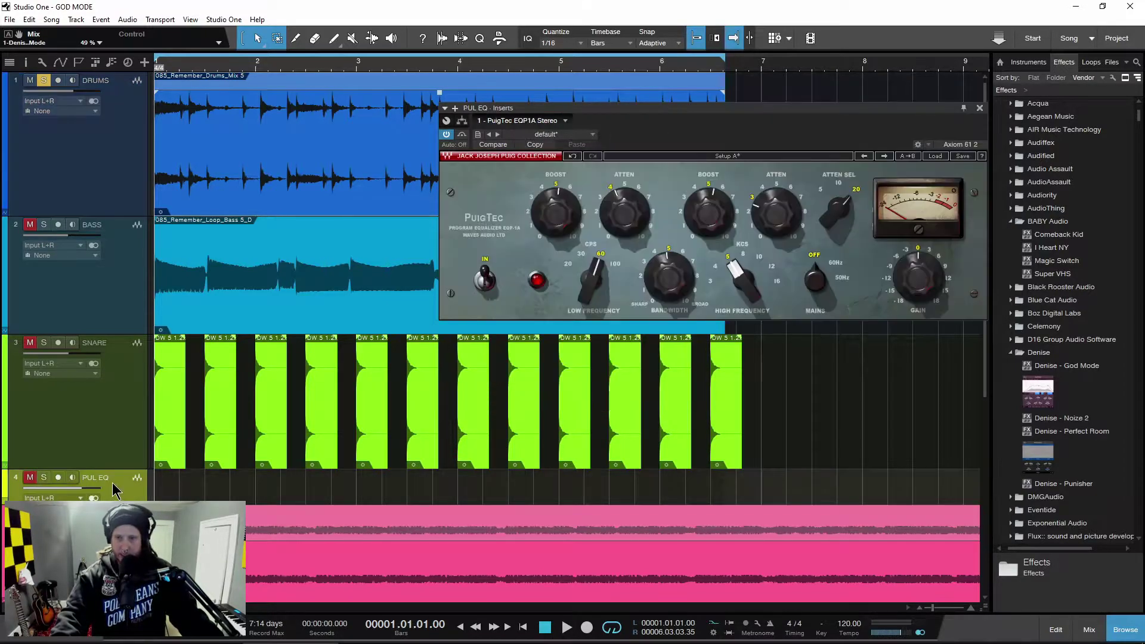
pyautogui.moveTo(776, 117); pyautogui.dragTo(693, 149)
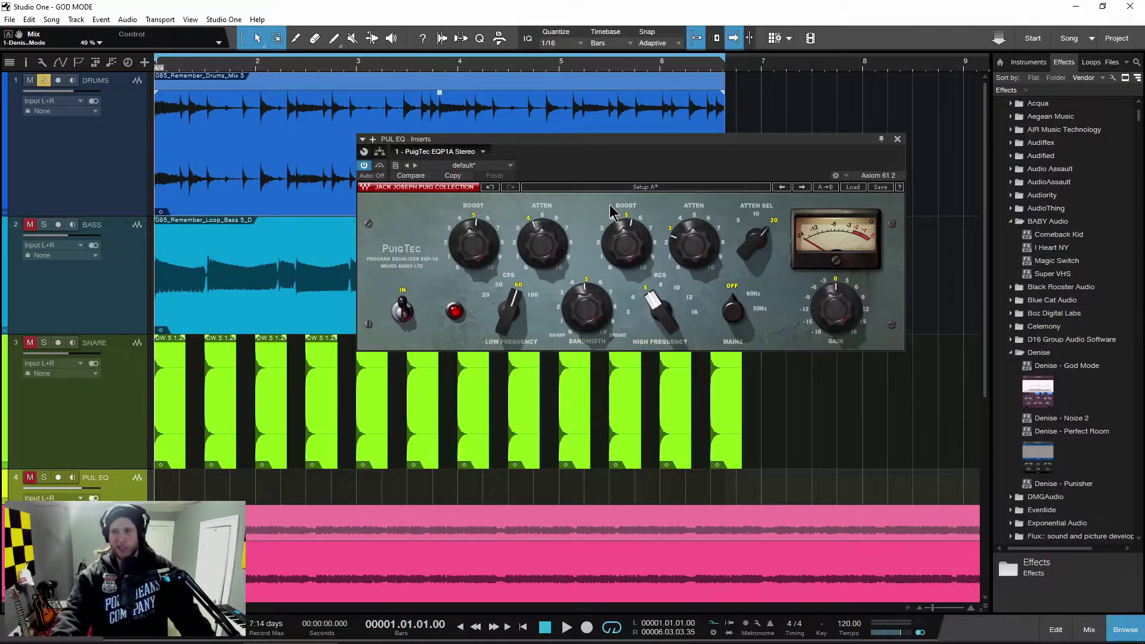
pyautogui.moveTo(510, 309)
pyautogui.mouseDown()
pyautogui.moveTo(510, 299)
pyautogui.moveTo(510, 309)
pyautogui.mouseUp()
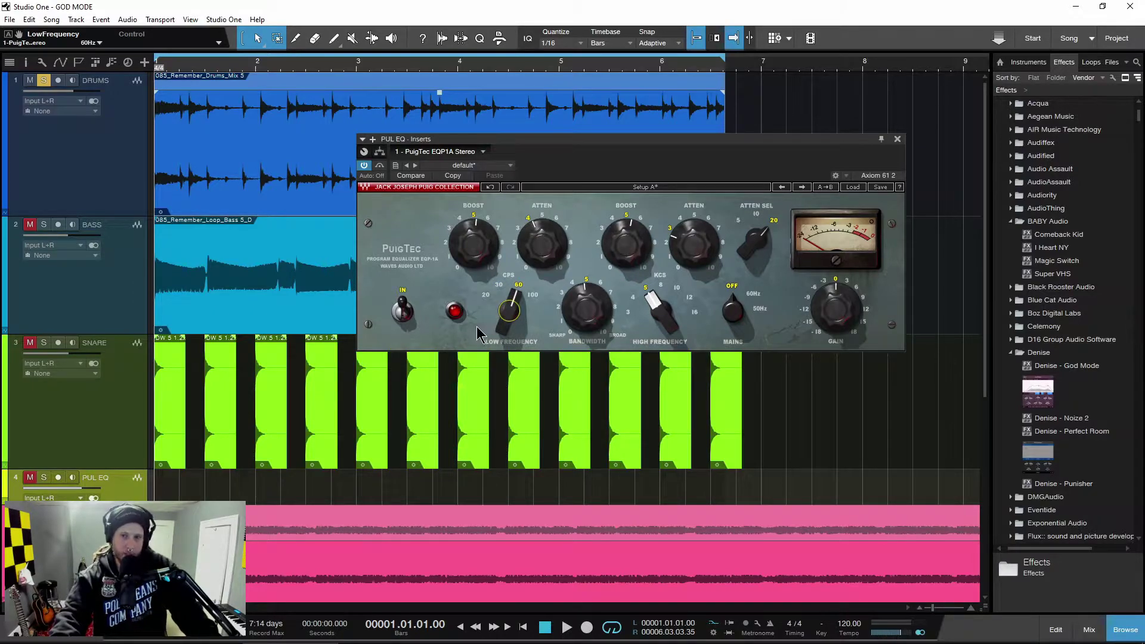
# - Vary the PuigTec's low boost between 3 and 5, raise the low attenuation to 7, and try a 30 Hz low frequency
pyautogui.moveTo(467, 251); pyautogui.dragTo(467, 265)
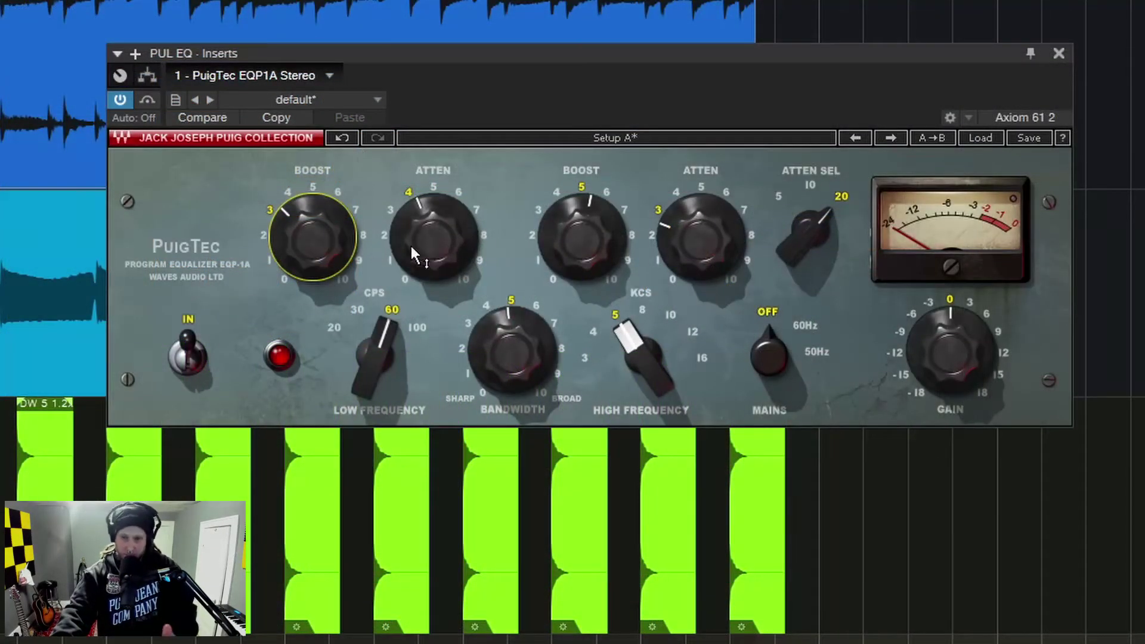
pyautogui.moveTo(316, 249); pyautogui.dragTo(316, 229)
pyautogui.click(415, 271)
pyautogui.moveTo(415, 272)
pyautogui.mouseDown()
pyautogui.moveTo(414, 239)
pyautogui.moveTo(415, 250)
pyautogui.mouseUp()
pyautogui.click(375, 356)
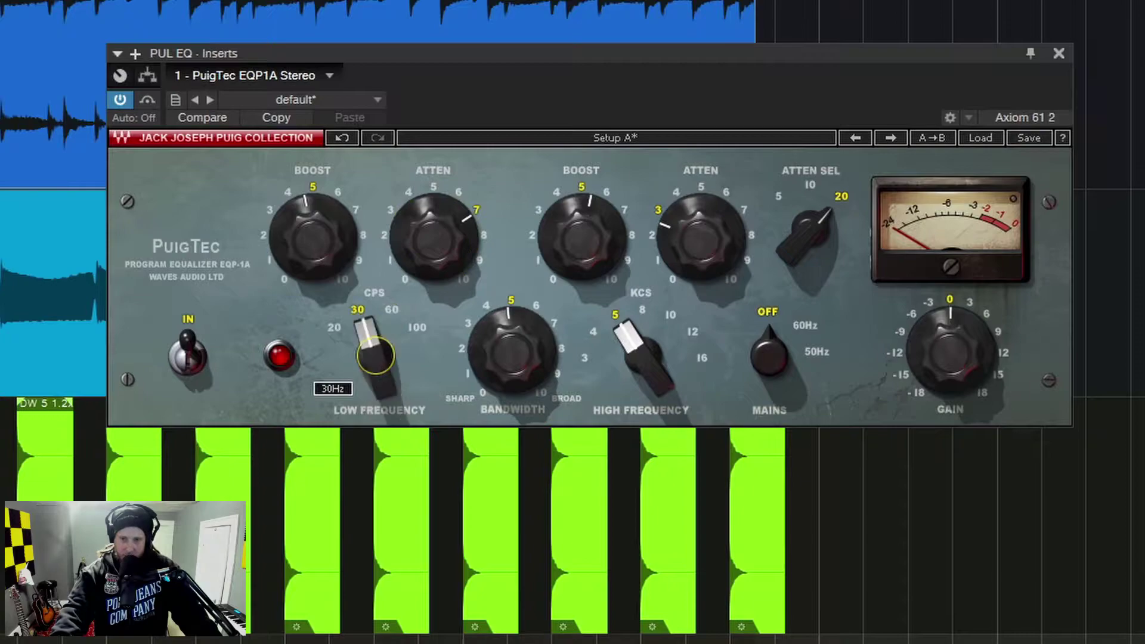
# - Raise the PuigTec's low boost through 6 to 8 while lowering its low attenuation to 4
pyautogui.moveTo(303, 273); pyautogui.dragTo(303, 265)
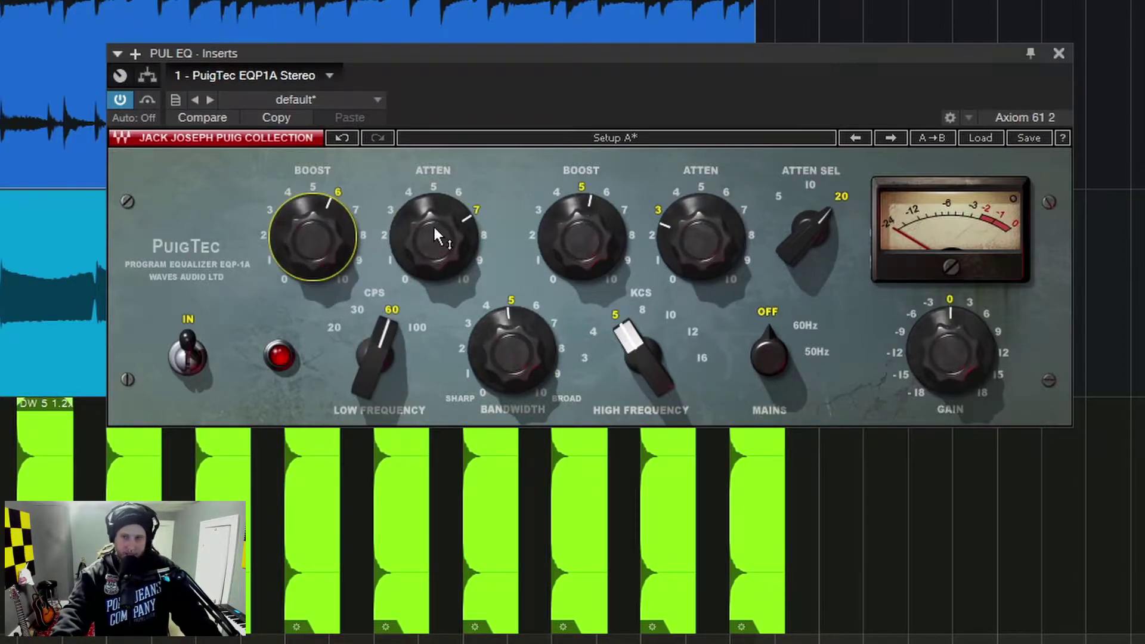
pyautogui.moveTo(427, 227); pyautogui.dragTo(427, 235)
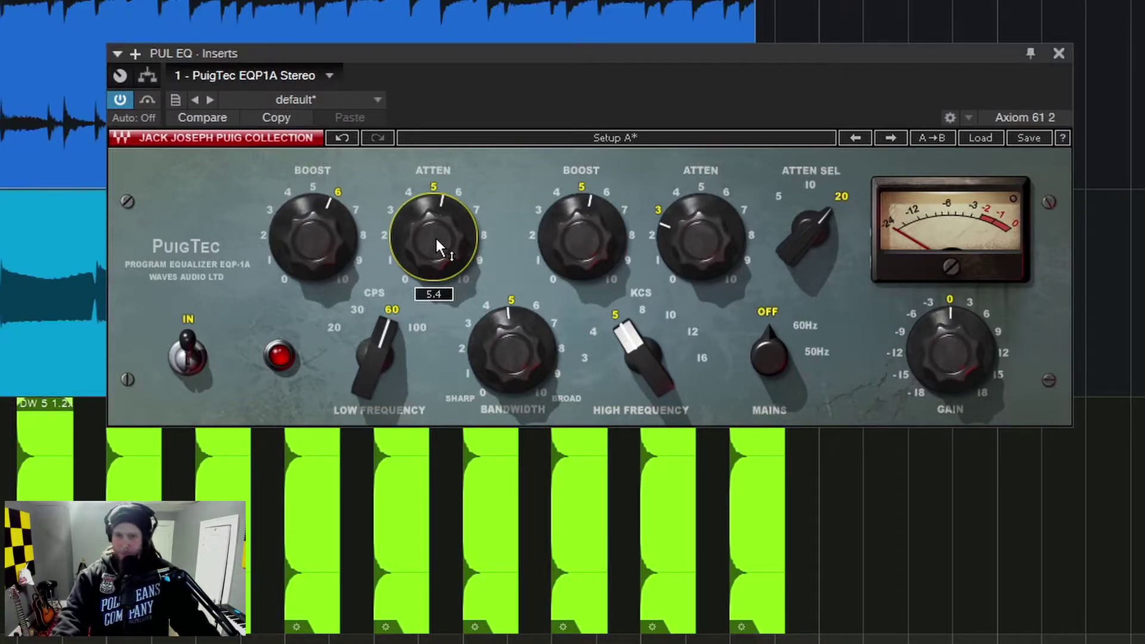
pyautogui.moveTo(309, 239)
pyautogui.mouseDown()
pyautogui.moveTo(309, 255)
pyautogui.moveTo(309, 220)
pyautogui.mouseUp()
pyautogui.moveTo(422, 214); pyautogui.dragTo(423, 222)
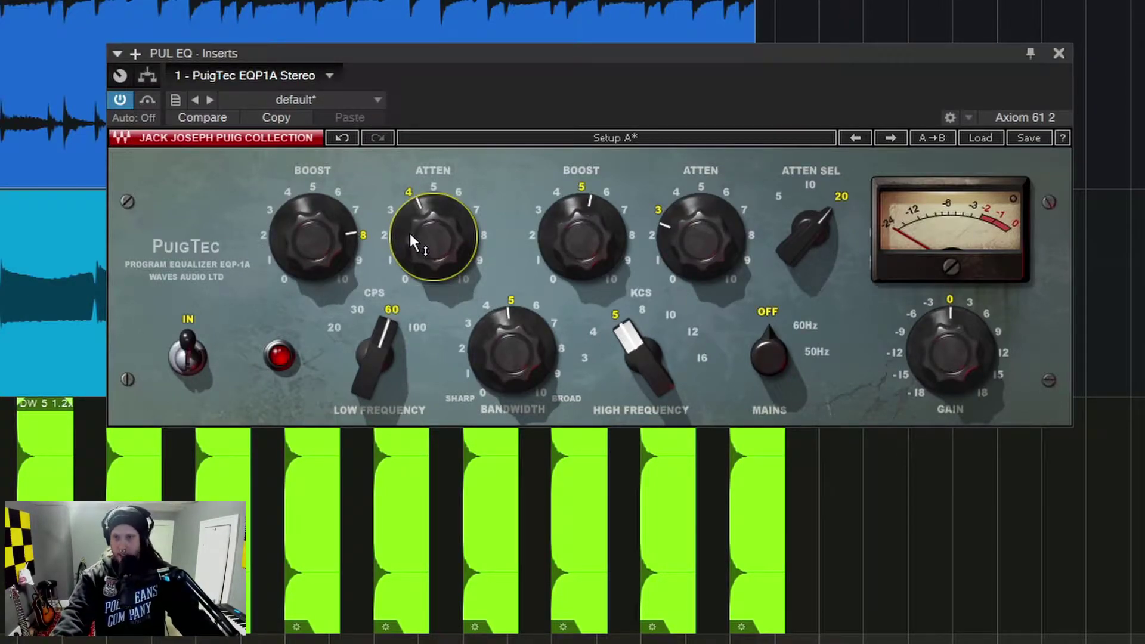
# - Bring the PuigTec's low attenuation down to 0 and set its low boost to 5.9
pyautogui.moveTo(408, 235); pyautogui.dragTo(408, 283)
pyautogui.moveTo(321, 238); pyautogui.dragTo(320, 283)
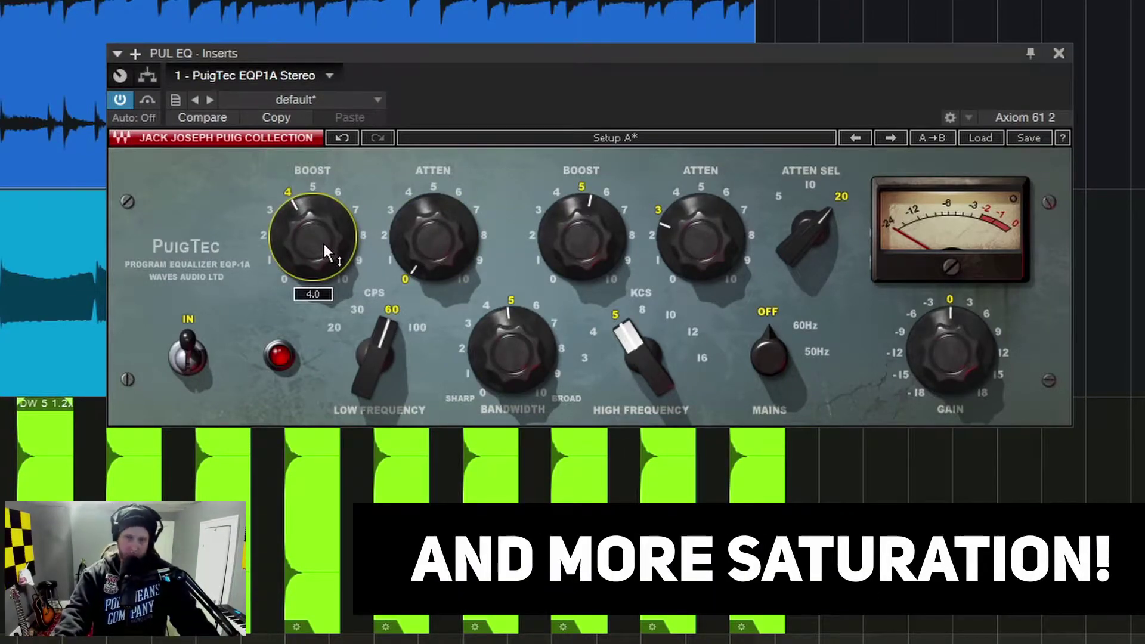
pyautogui.moveTo(324, 246); pyautogui.dragTo(324, 227)
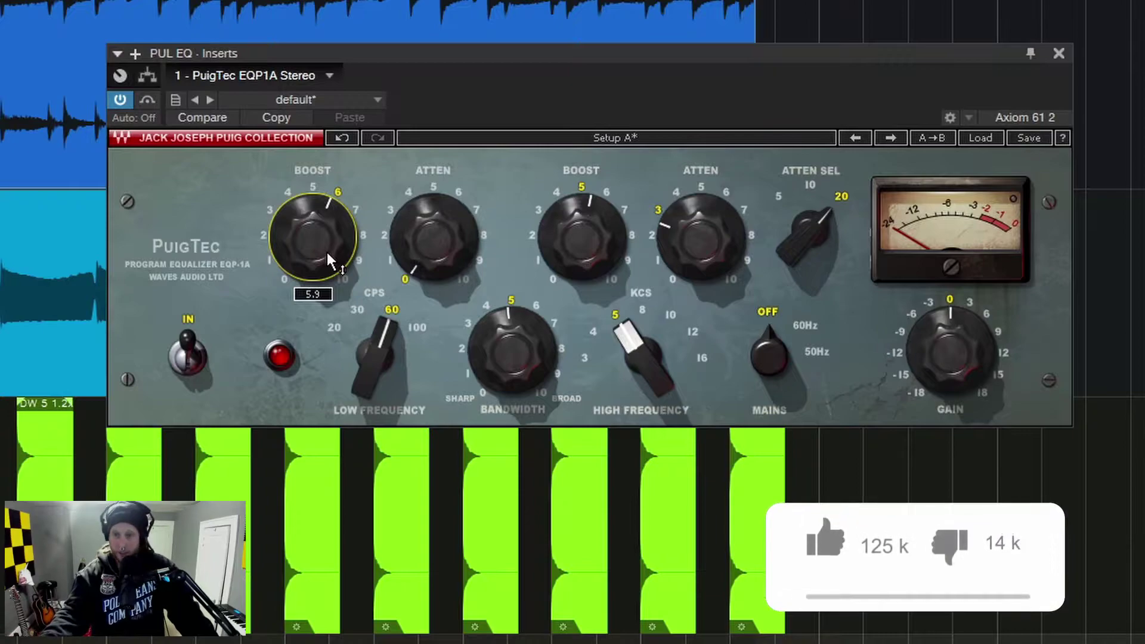
# - Set the PuigTec's low attenuation to 5.2 and trim its low boost slightly
pyautogui.moveTo(433, 239)
pyautogui.mouseDown()
pyautogui.moveTo(433, 226)
pyautogui.moveTo(423, 252)
pyautogui.mouseUp()
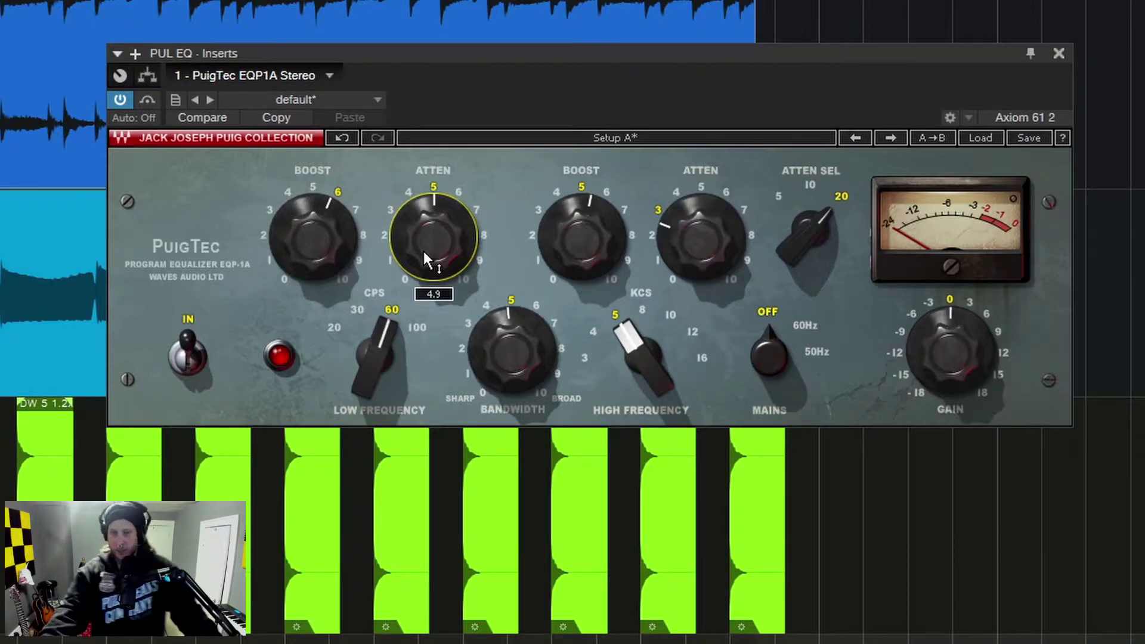
pyautogui.moveTo(313, 219)
pyautogui.mouseDown()
pyautogui.moveTo(312, 239)
pyautogui.moveTo(313, 222)
pyautogui.mouseUp()
pyautogui.moveTo(466, 267); pyautogui.dragTo(466, 262)
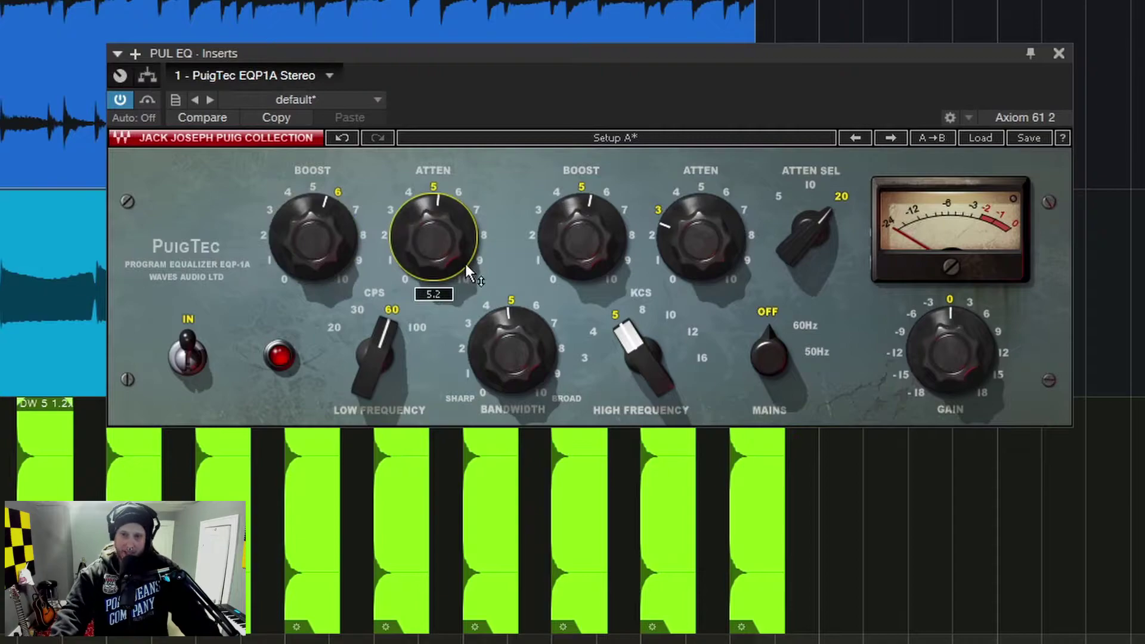
# - Close the PuigTec EQ and load the "Drums - General drum bus boost" preset into God Mode on the drum track
pyautogui.click(1059, 54)
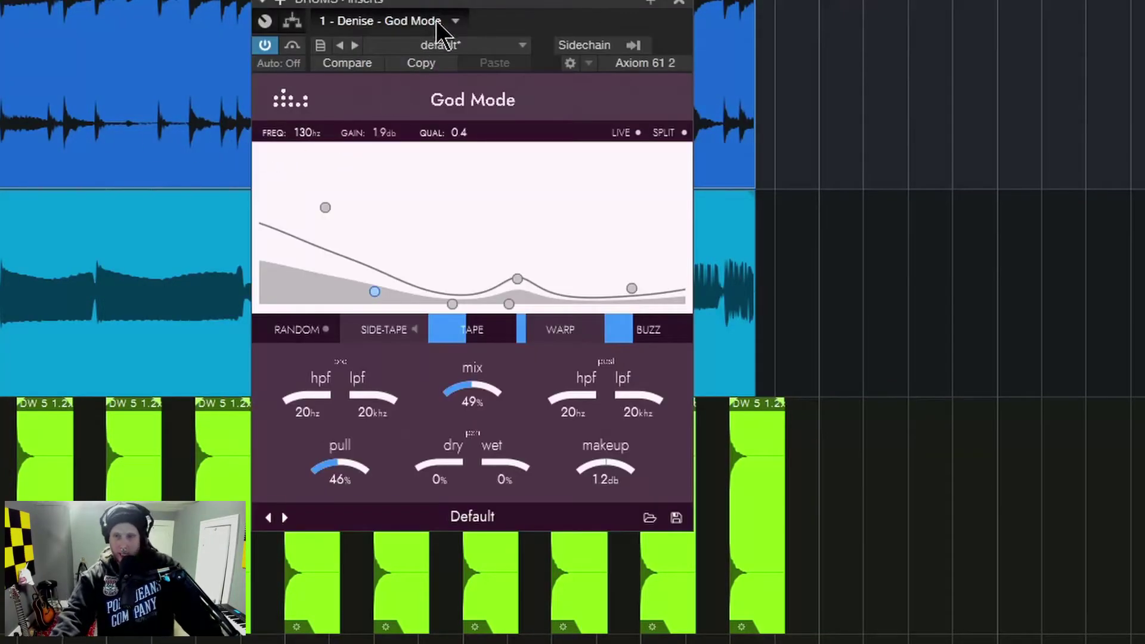
pyautogui.moveTo(456, 5); pyautogui.dragTo(464, 2)
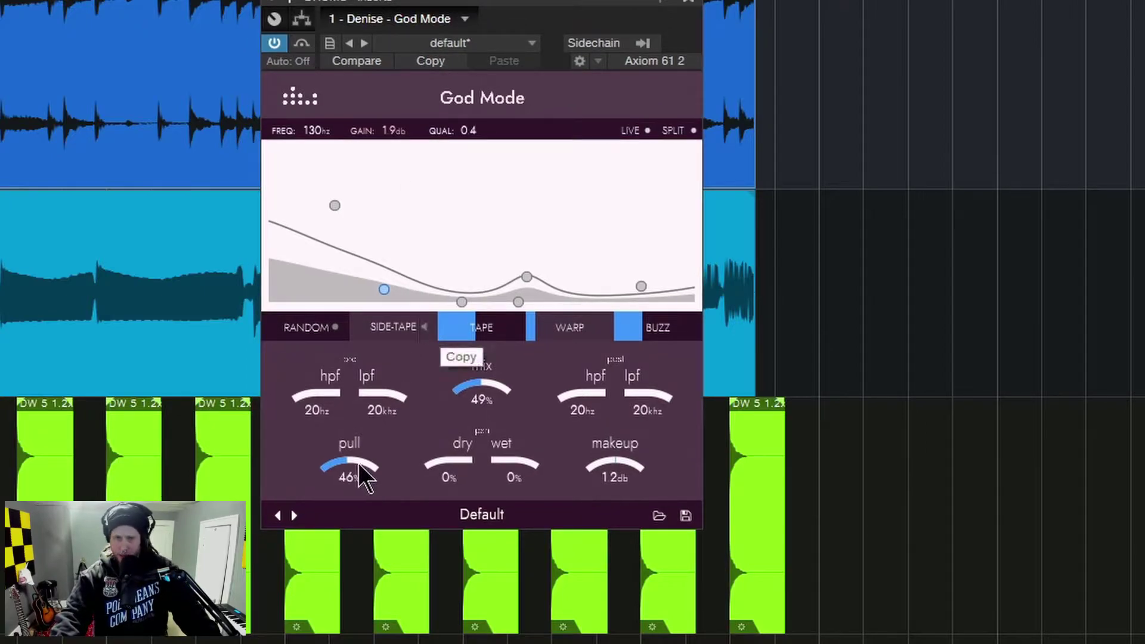
pyautogui.click(660, 517)
pyautogui.scroll(-2, 330, 363)
pyautogui.scroll(2, 331, 364)
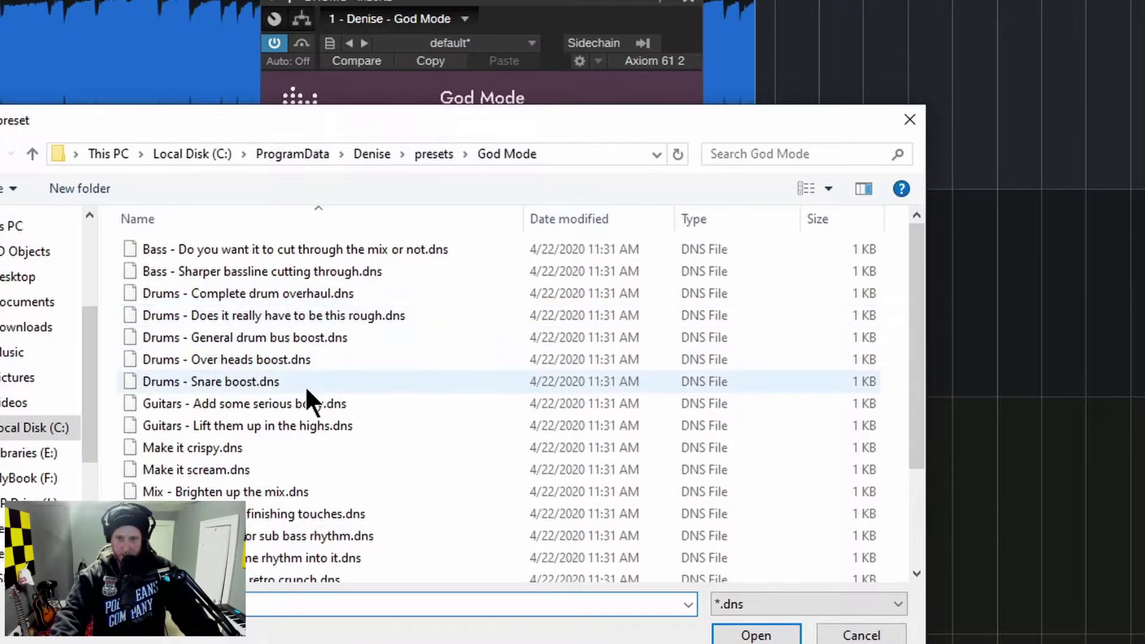
pyautogui.click(316, 338)
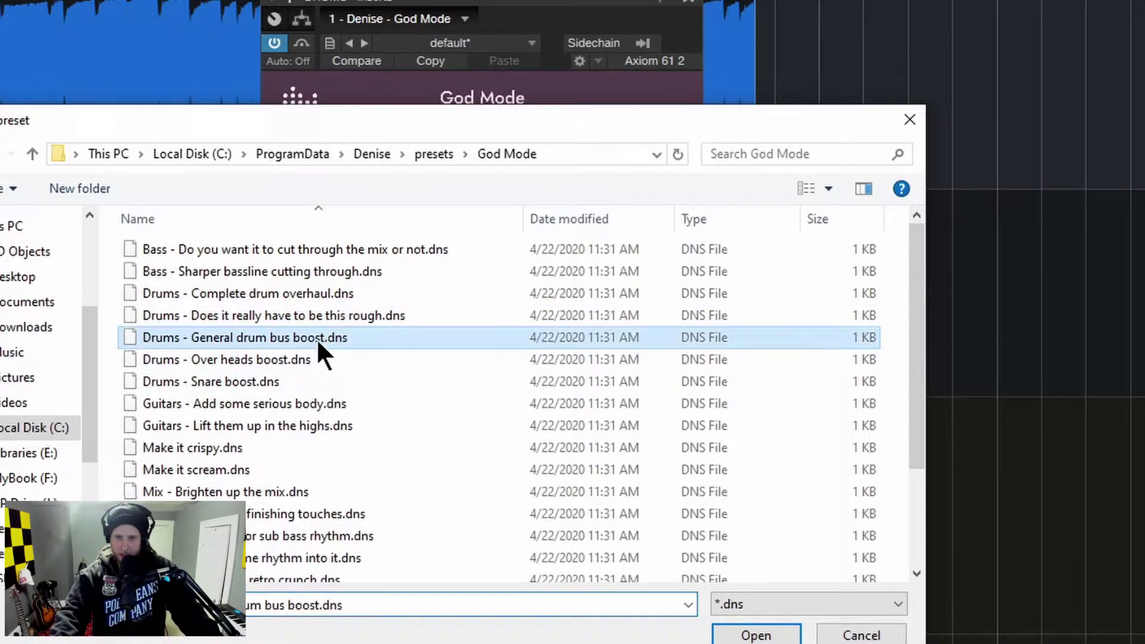
pyautogui.click(755, 635)
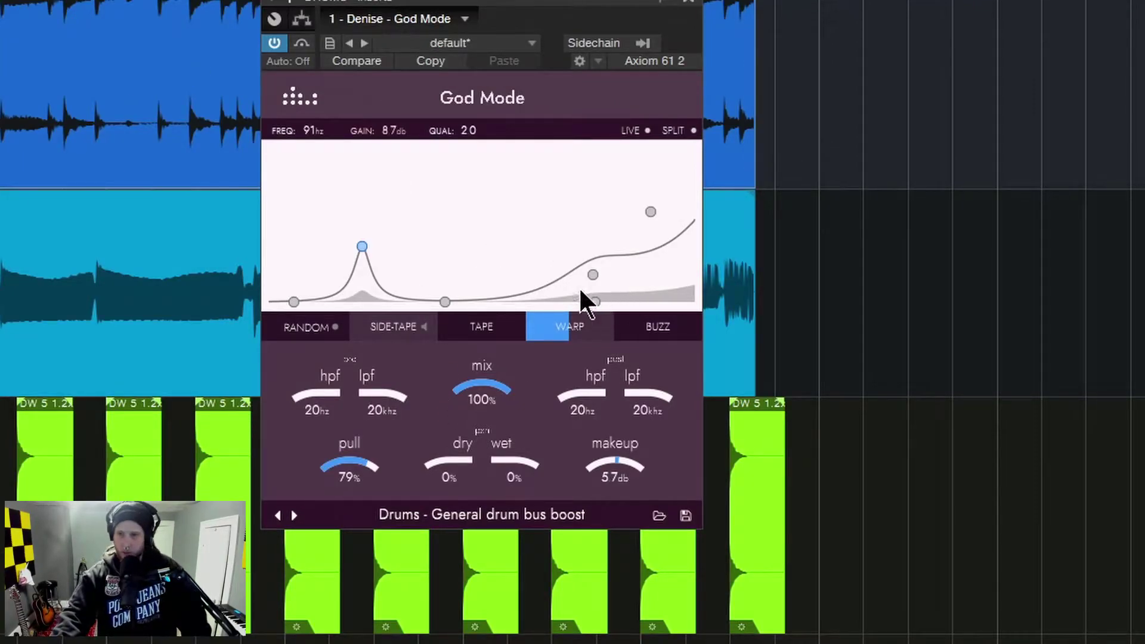
# - Refine the preset during playback with 5.8 dB at 3.6 kHz, some Tape and Buzz, no Warp, and a 66% mix
pyautogui.press('space')
pyautogui.moveTo(593, 274); pyautogui.dragTo(589, 263)
pyautogui.moveTo(476, 389); pyautogui.dragTo(481, 401)
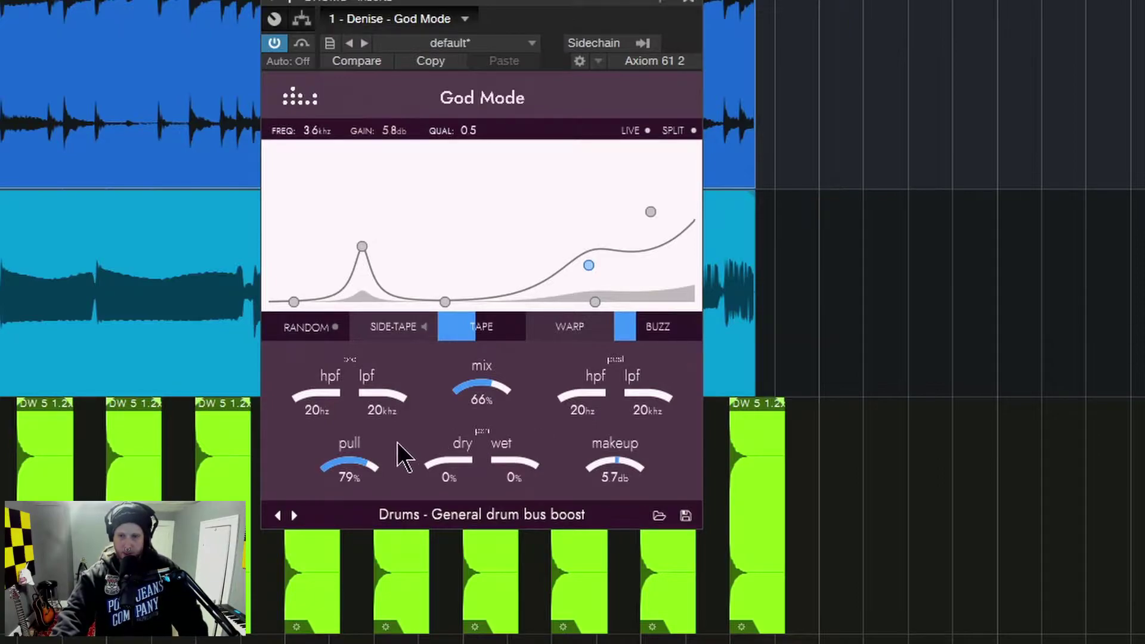
# - Set the third filter band to 10.8 dB at 348 Hz and bring the pull amount to 0%
pyautogui.moveTo(362, 459); pyautogui.dragTo(364, 450)
pyautogui.moveTo(445, 302); pyautogui.dragTo(449, 227)
pyautogui.moveTo(353, 475); pyautogui.dragTo(343, 554)
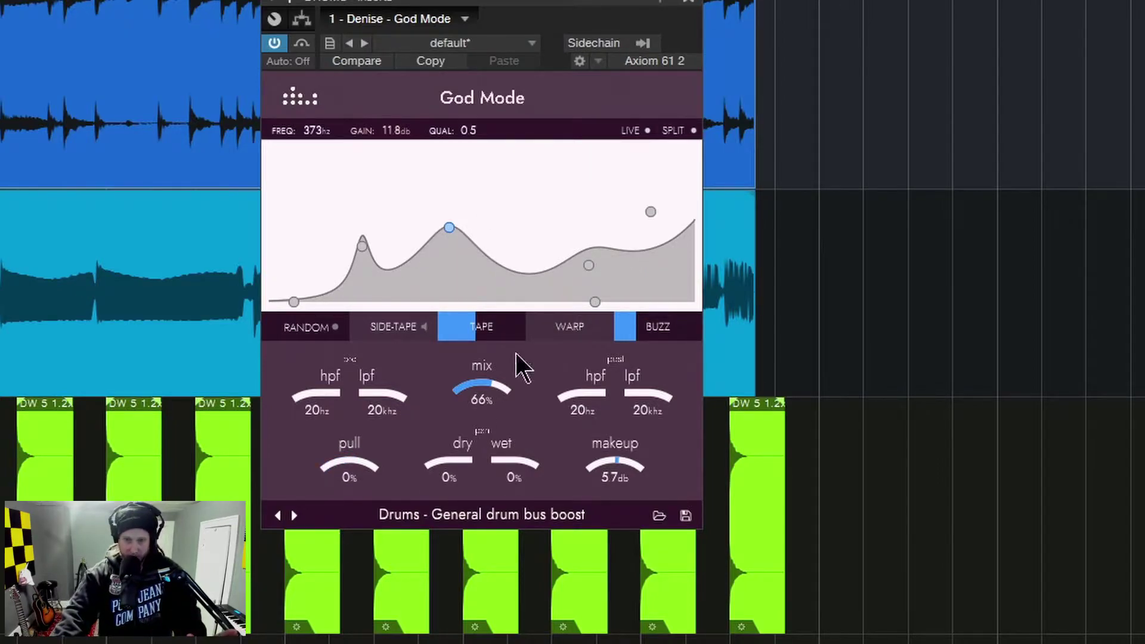
pyautogui.moveTo(444, 229)
pyautogui.mouseDown()
pyautogui.moveTo(457, 168)
pyautogui.moveTo(439, 235)
pyautogui.mouseUp()
# - Play the drums while raising the pull amount to about 40% and returning it to 0%
pyautogui.press('space')
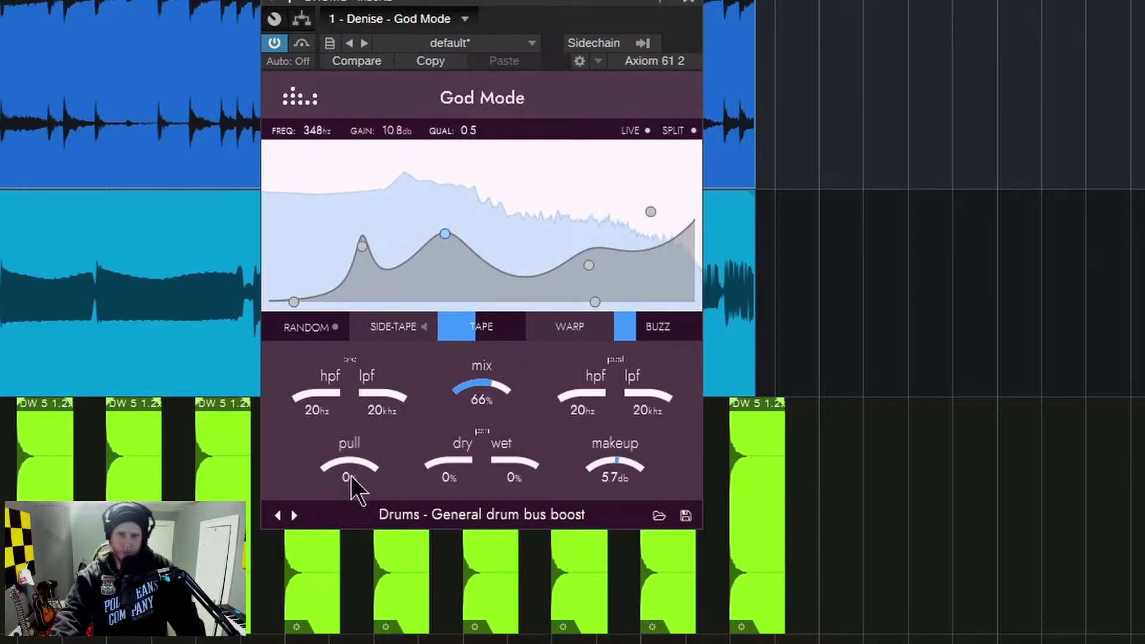
pyautogui.moveTo(328, 461)
pyautogui.mouseDown()
pyautogui.moveTo(344, 406)
pyautogui.moveTo(346, 453)
pyautogui.mouseUp()
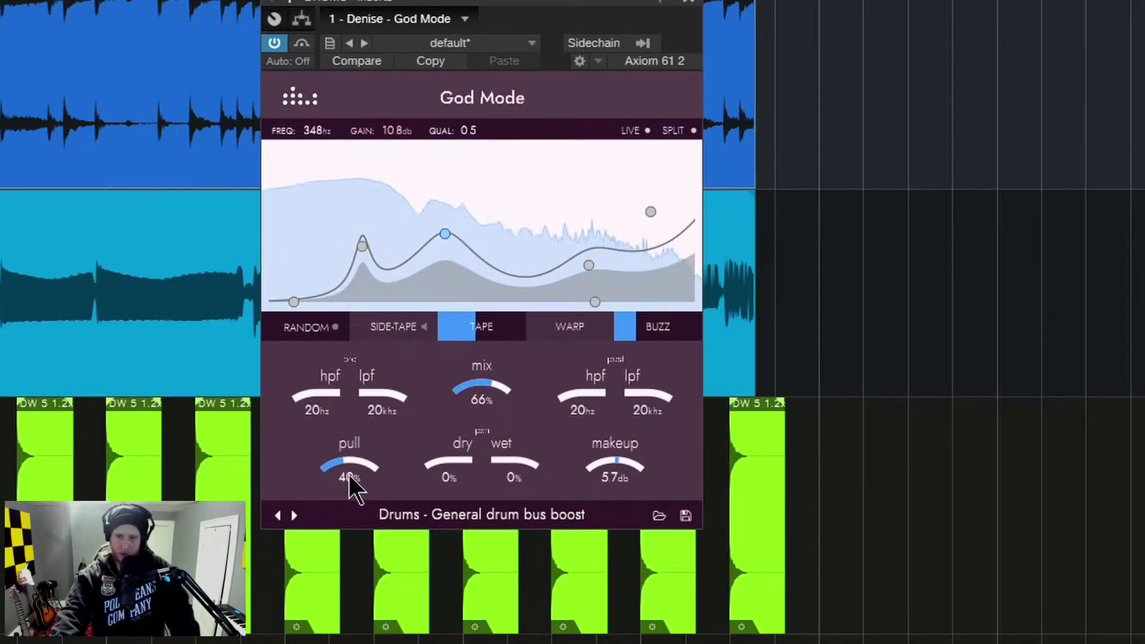
pyautogui.moveTo(343, 468); pyautogui.dragTo(329, 599)
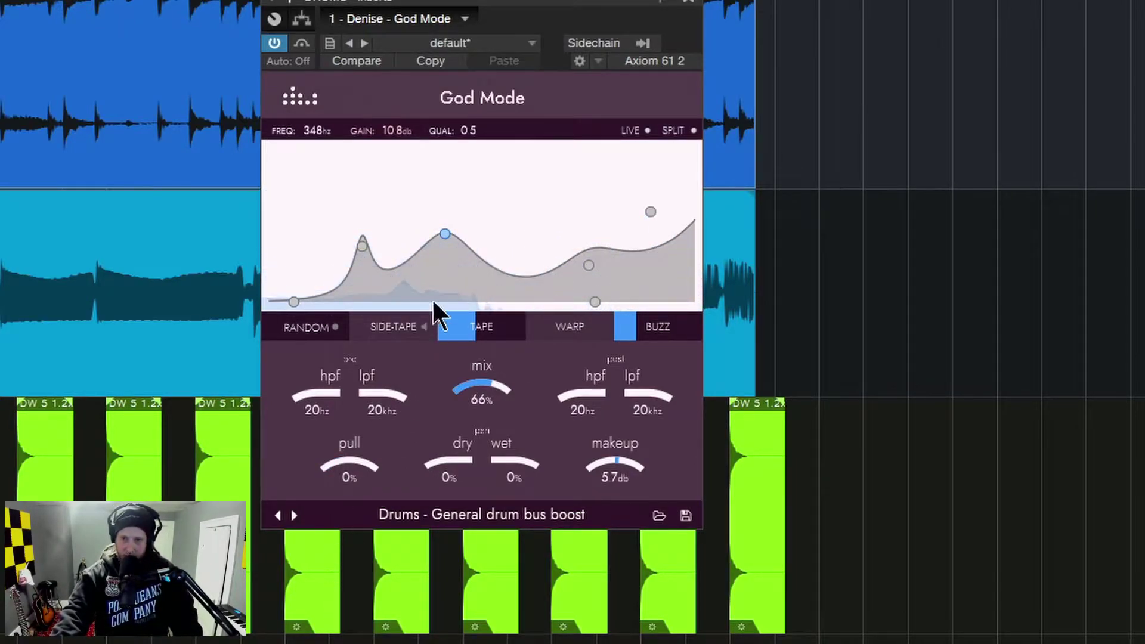
# - Lower the low filter peak and set the third band to 3.8 dB at 342 Hz, playing the drums briefly to audition it
pyautogui.moveTo(445, 234); pyautogui.dragTo(441, 272)
pyautogui.moveTo(362, 247); pyautogui.dragTo(362, 261)
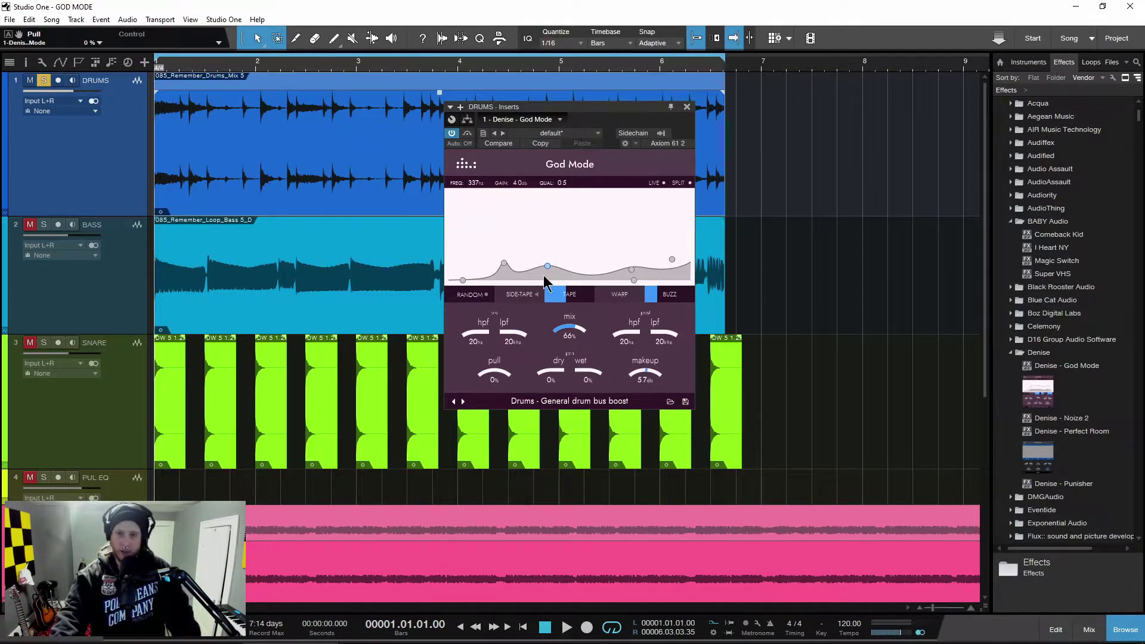
pyautogui.moveTo(548, 266); pyautogui.dragTo(543, 273)
pyautogui.press('space')
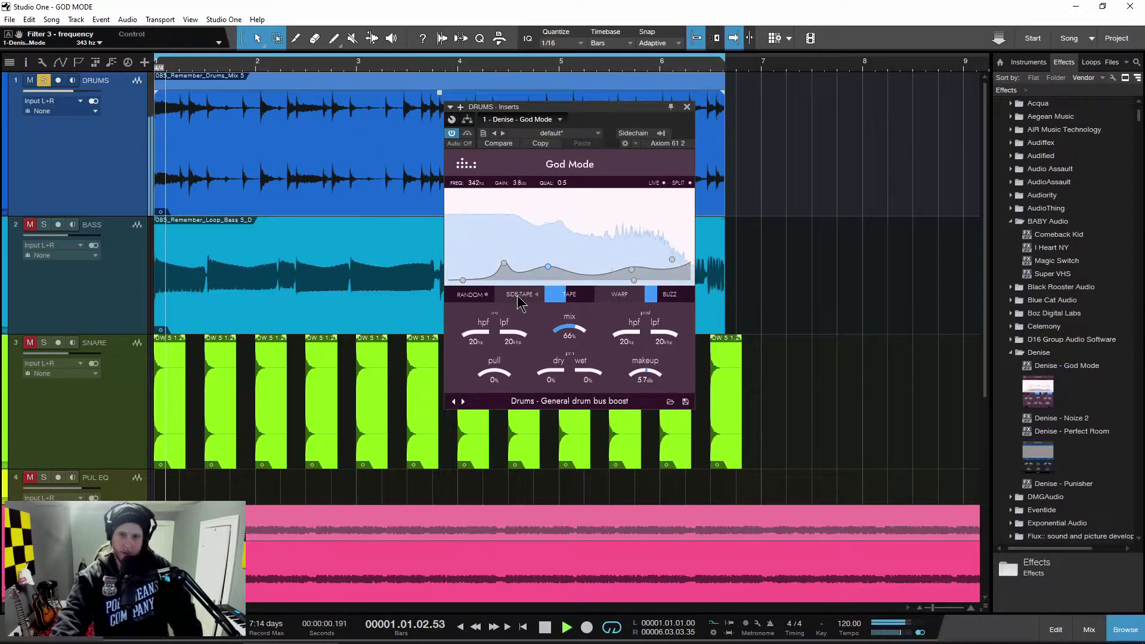
pyautogui.press('space')
# - Raise the third band to 11.5 dB at 420 Hz and the top band to 10.7 dB at 10.8 kHz, with pull at 47%
pyautogui.moveTo(548, 267); pyautogui.dragTo(556, 240)
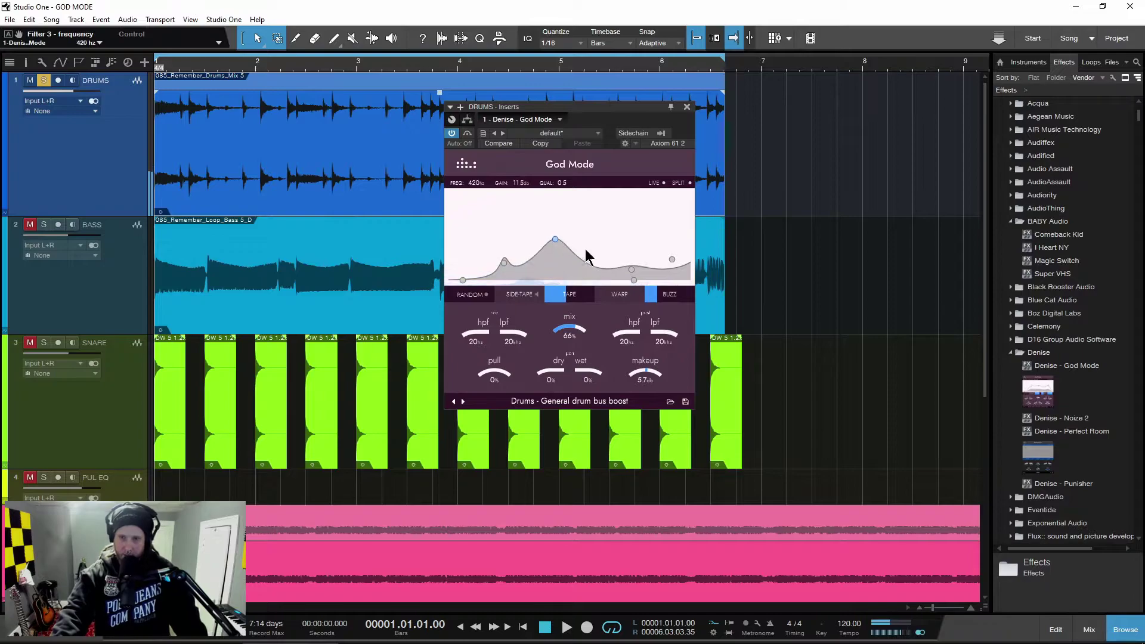
pyautogui.moveTo(631, 269); pyautogui.dragTo(671, 241)
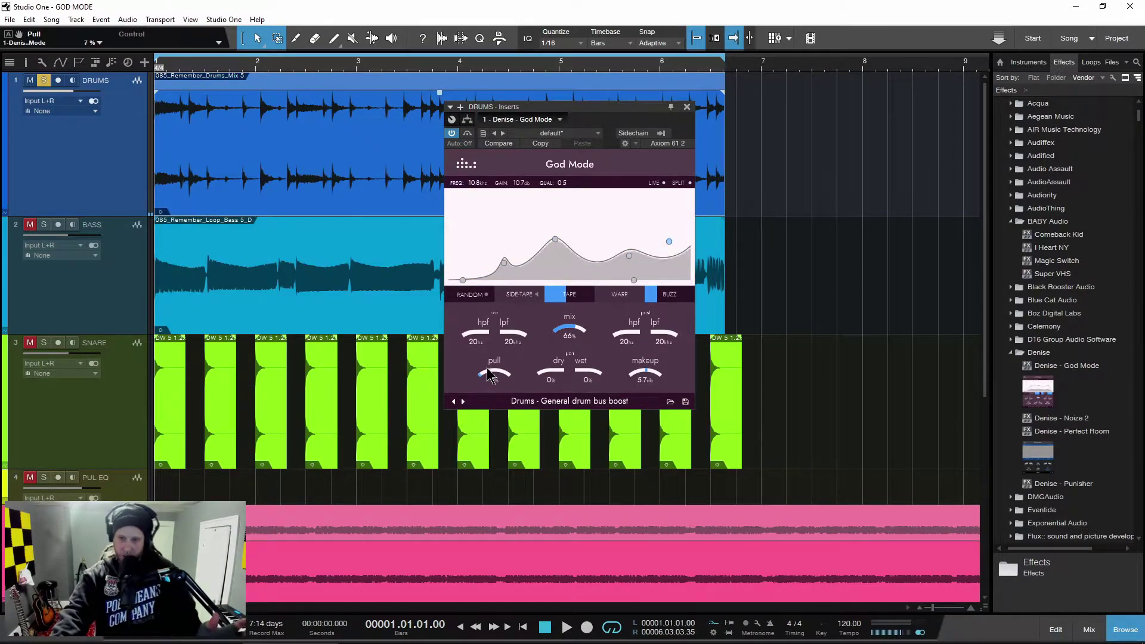
pyautogui.moveTo(487, 376); pyautogui.dragTo(494, 357)
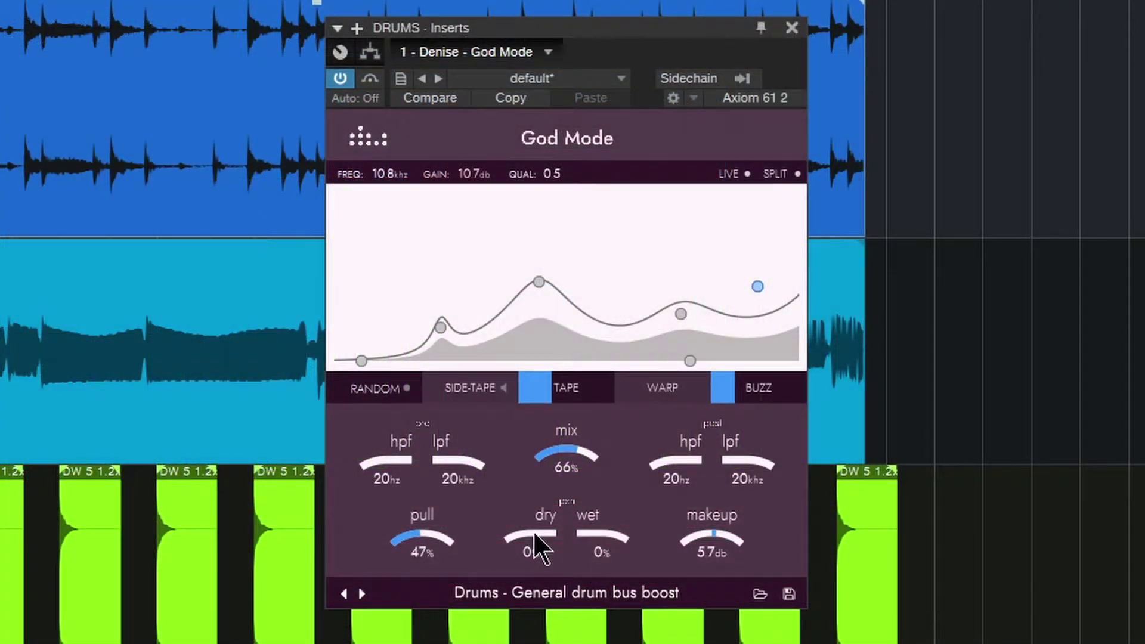
# - Set the mix to 58%, pan the dry signal to -100% and the wet signal to 100%, and audition the drums
pyautogui.moveTo(561, 478); pyautogui.dragTo(548, 518)
pyautogui.moveTo(578, 476); pyautogui.dragTo(584, 398)
pyautogui.moveTo(595, 535); pyautogui.dragTo(605, 468)
pyautogui.moveTo(544, 529); pyautogui.dragTo(519, 617)
pyautogui.press('space')
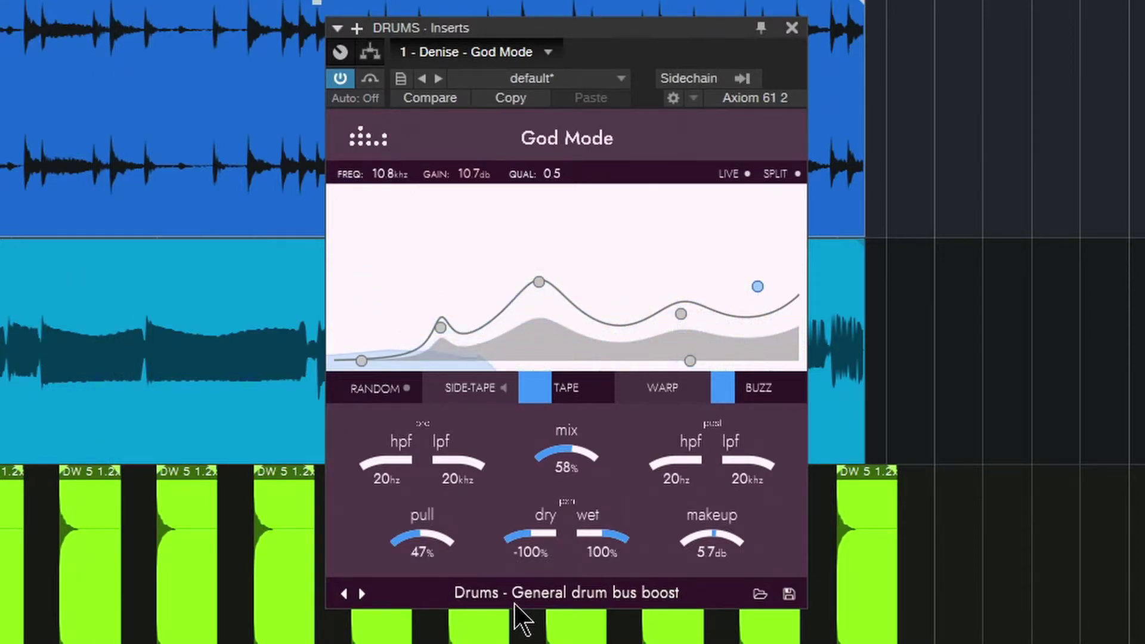
# - Reset the dry and wet pans to 0% and lower the makeup gain to 2.5 dB
pyautogui.doubleClick(533, 540)
pyautogui.doubleClick(602, 555)
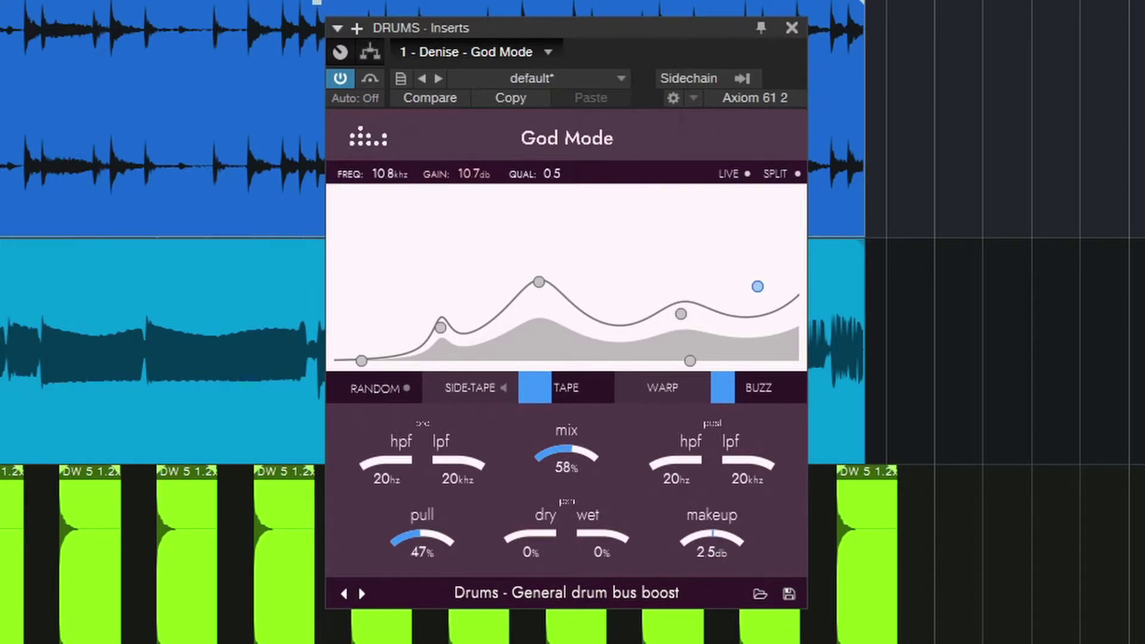
# - Step forward through the presets to "Guitars - Lift them up in the highs" and close the plugin window
pyautogui.click(362, 594)
pyautogui.click(362, 593)
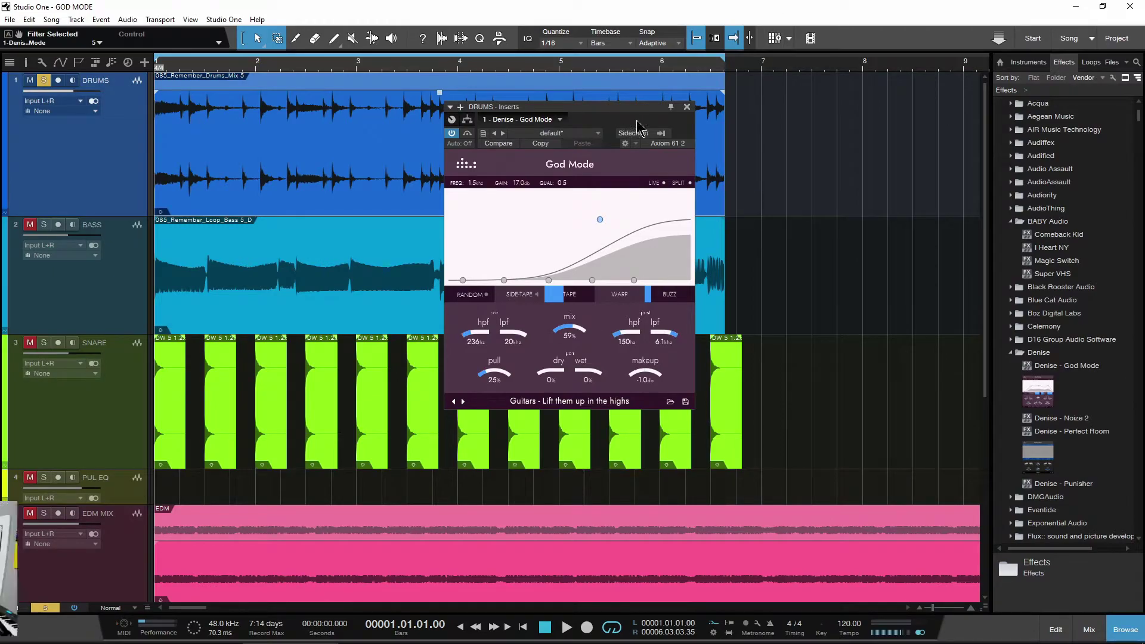
pyautogui.click(686, 108)
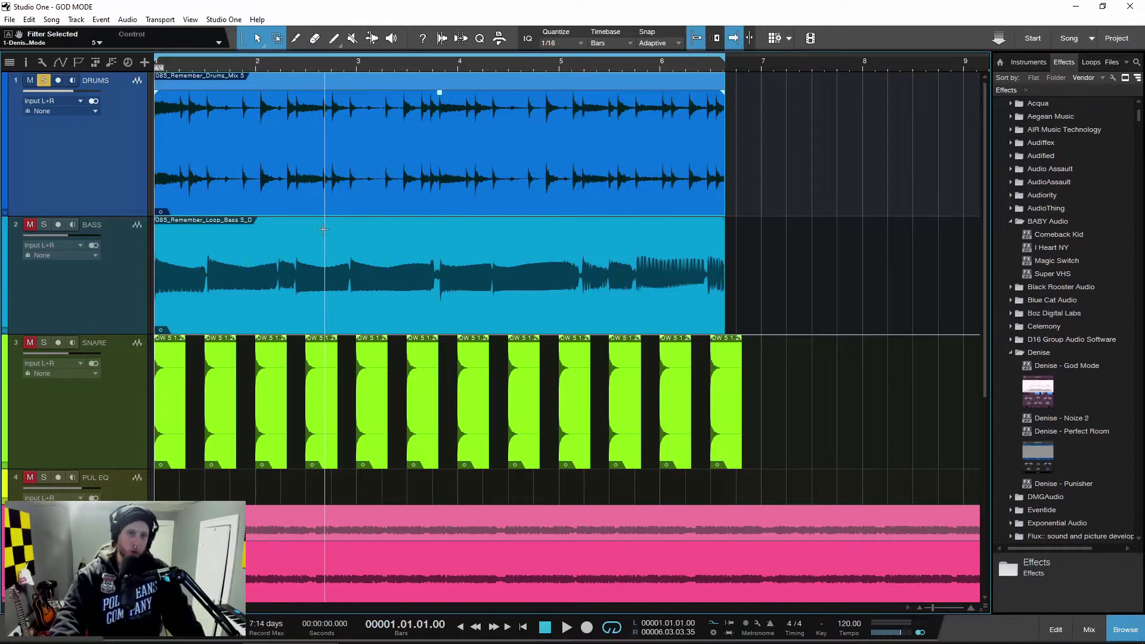
# - Solo the bass track in place of the drums and open its God Mode insert
pyautogui.click(74, 256)
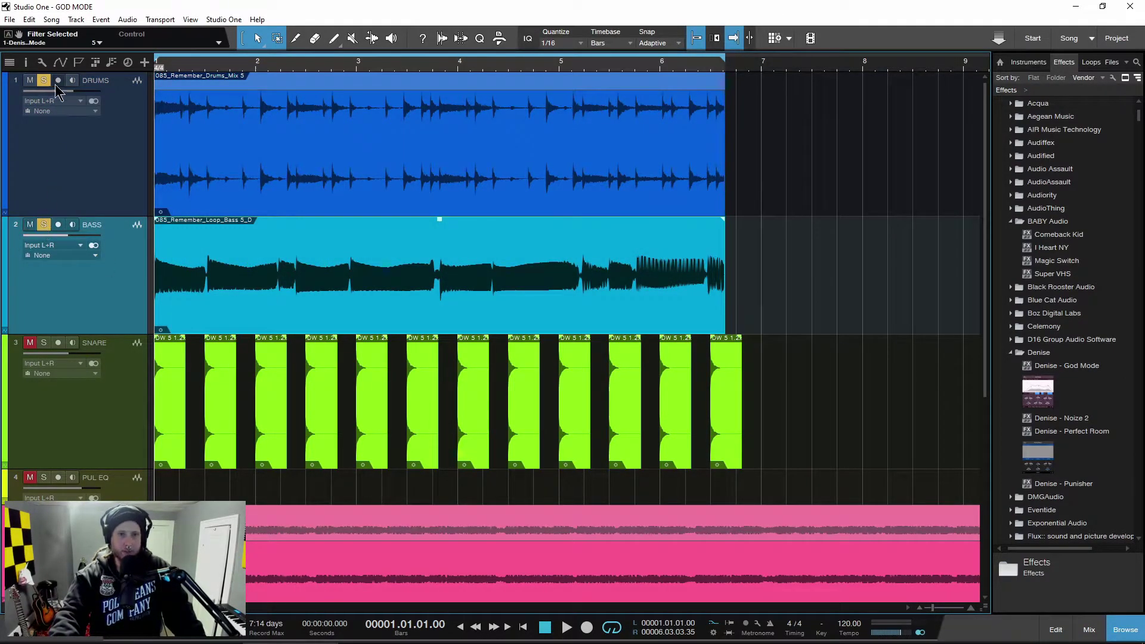
pyautogui.doubleClick(18, 226)
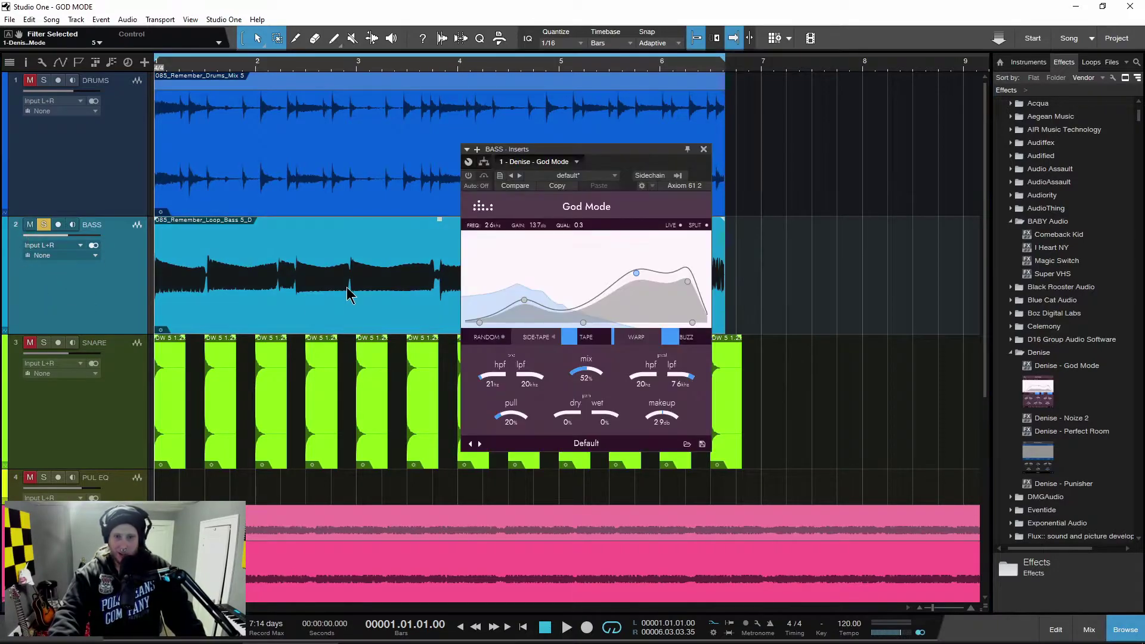
# - Look through the God Mode preset files on the bass track and leave without loading one
pyautogui.moveTo(556, 154); pyautogui.dragTo(603, 154)
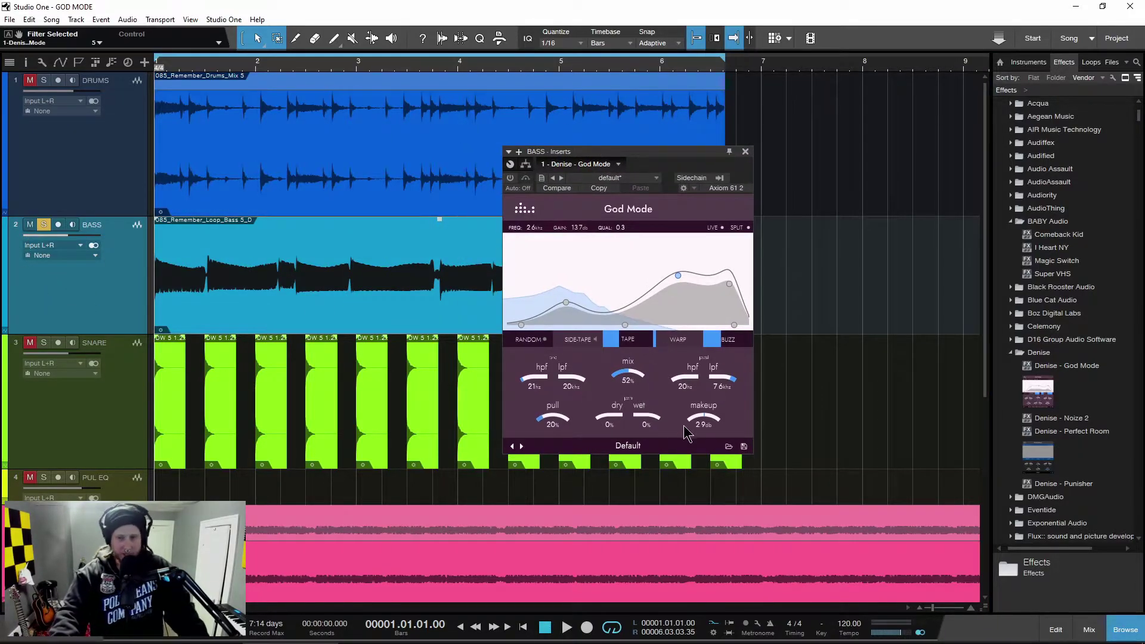
pyautogui.click(727, 446)
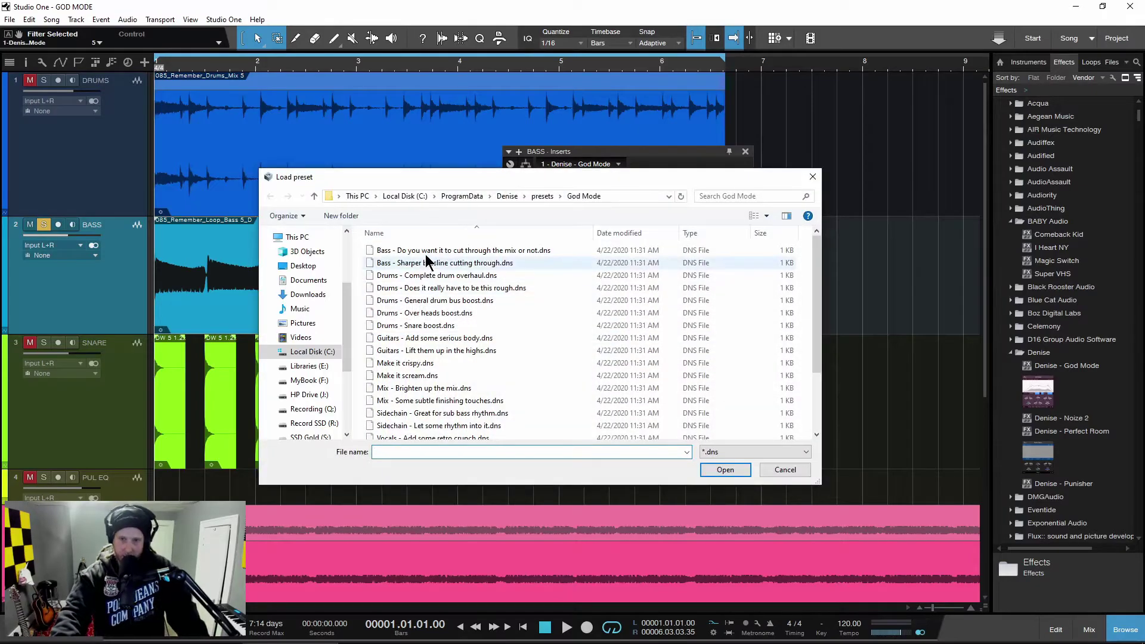
pyautogui.click(783, 470)
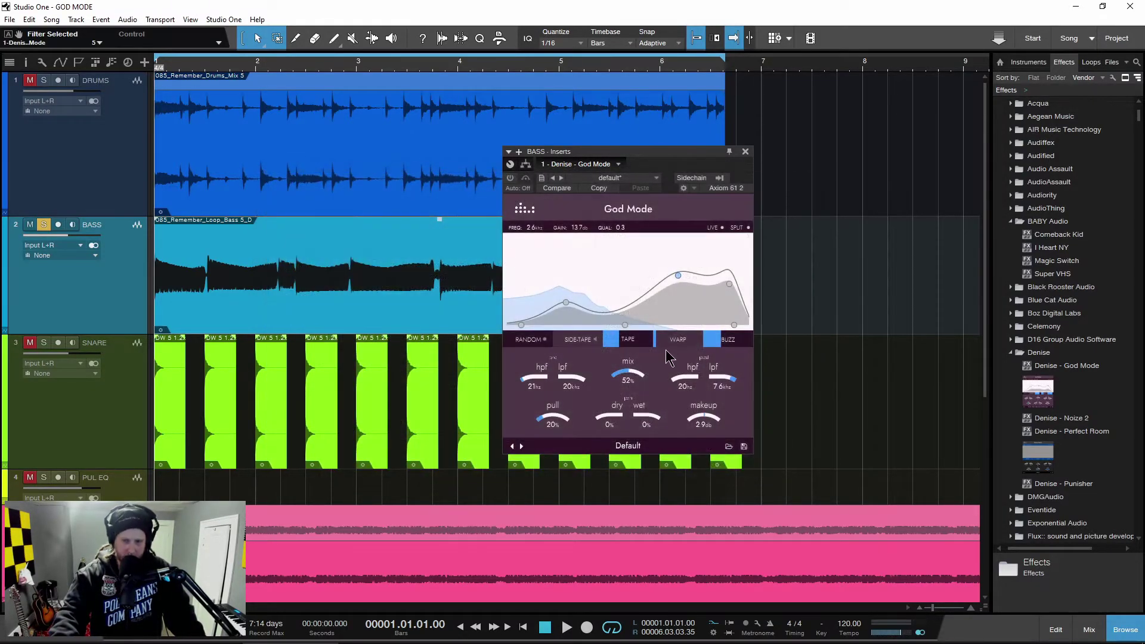
pyautogui.moveTo(582, 151); pyautogui.dragTo(583, 163)
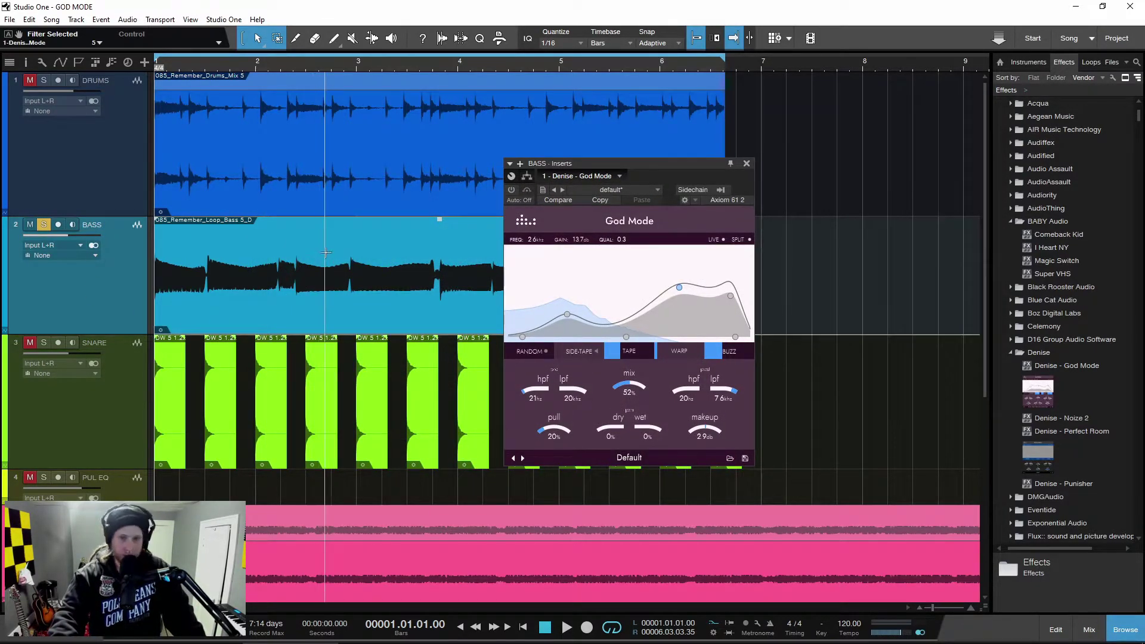
# - Audition the bass with God Mode bypassed
pyautogui.click(511, 190)
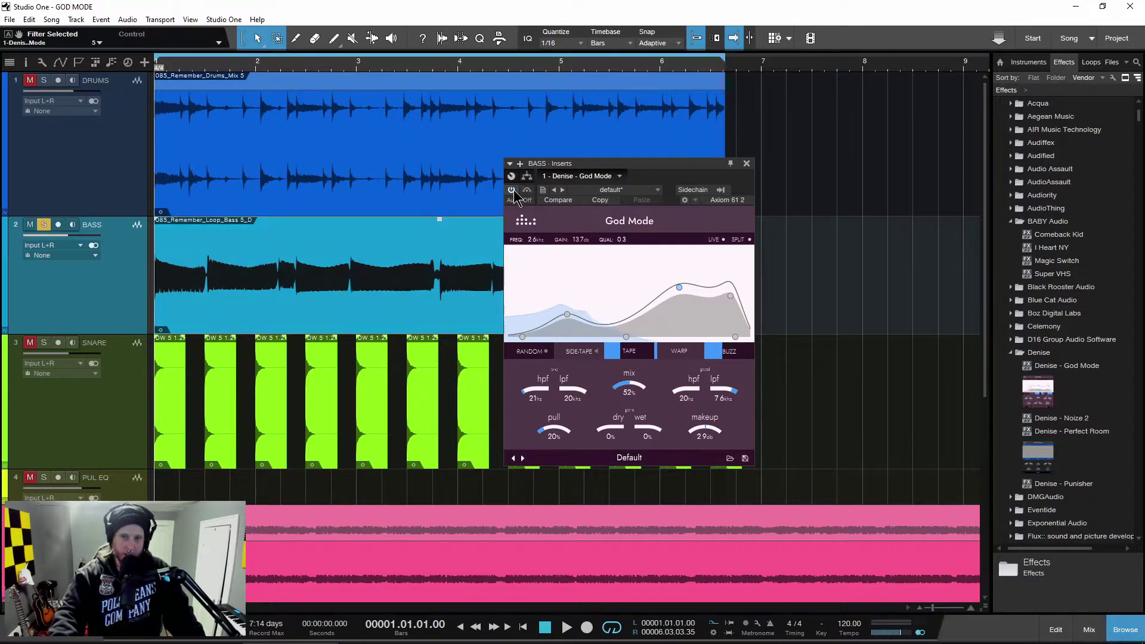
pyautogui.press('space')
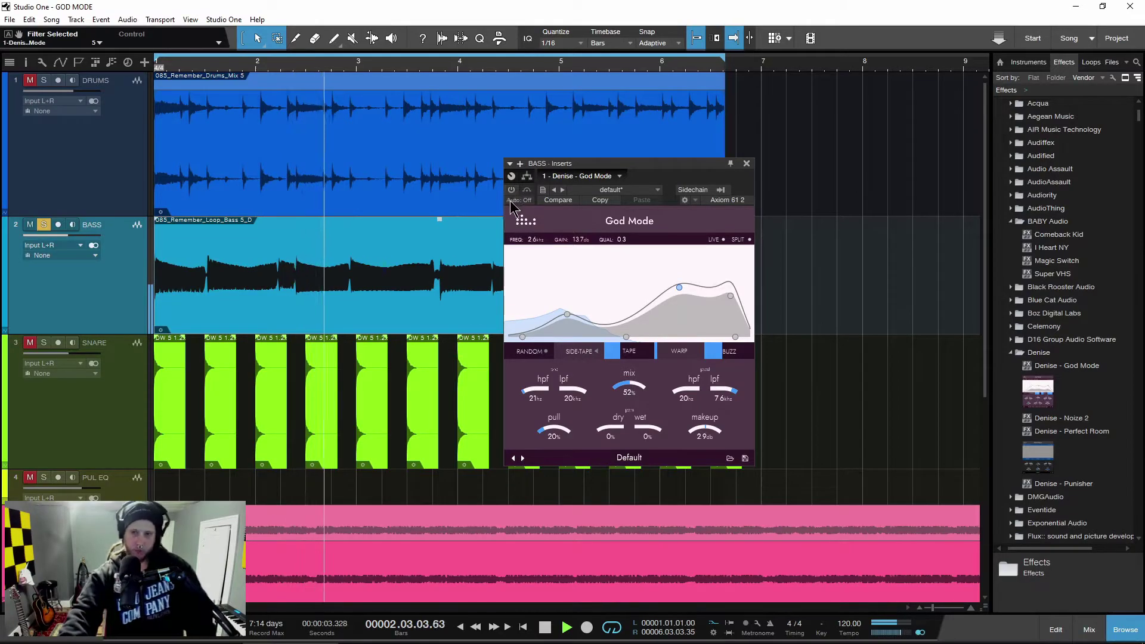
pyautogui.press('space')
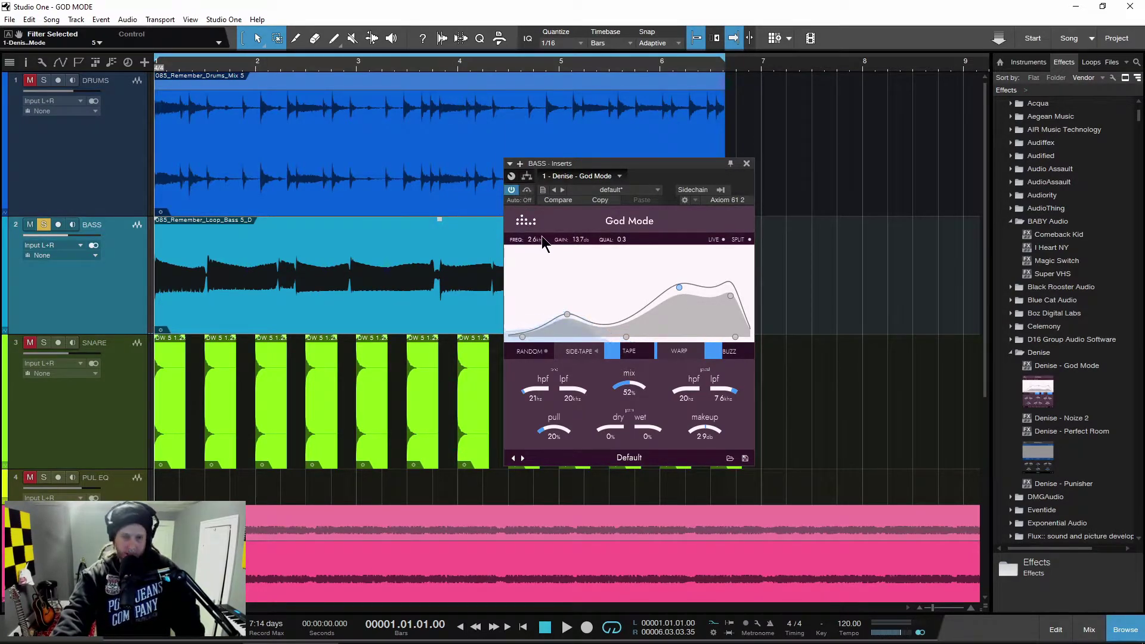
# - Set God Mode's buzz to 31% and tape to 30% while the bass plays, and compare it with the bypassed sound
pyautogui.press('space')
pyautogui.moveTo(704, 358); pyautogui.dragTo(722, 360)
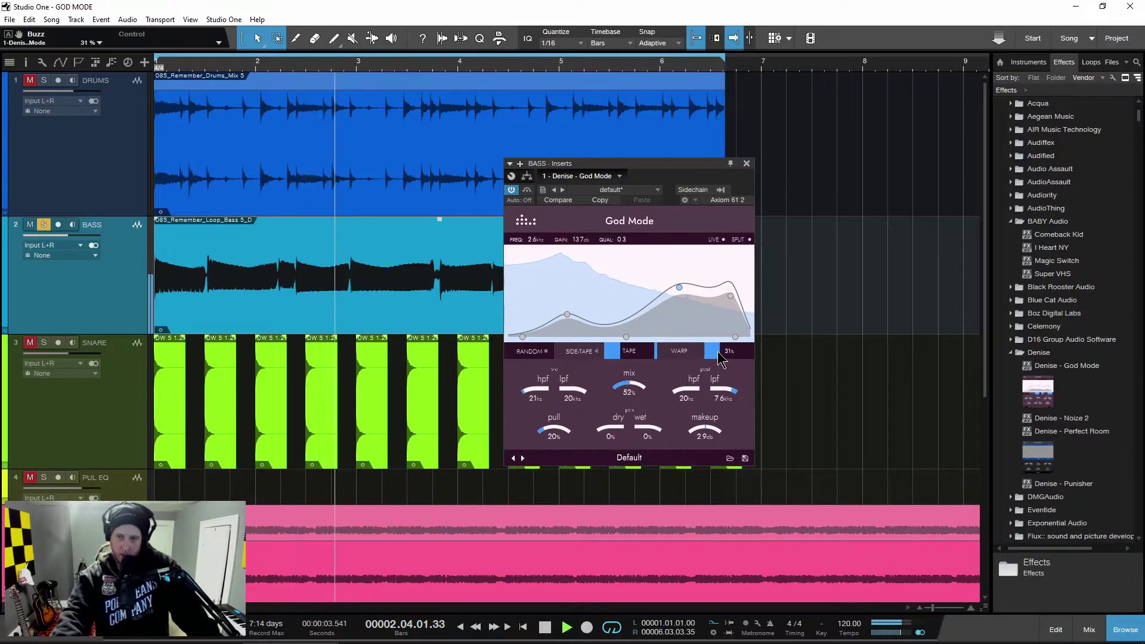
pyautogui.moveTo(620, 349)
pyautogui.mouseDown()
pyautogui.moveTo(644, 358)
pyautogui.moveTo(615, 359)
pyautogui.mouseUp()
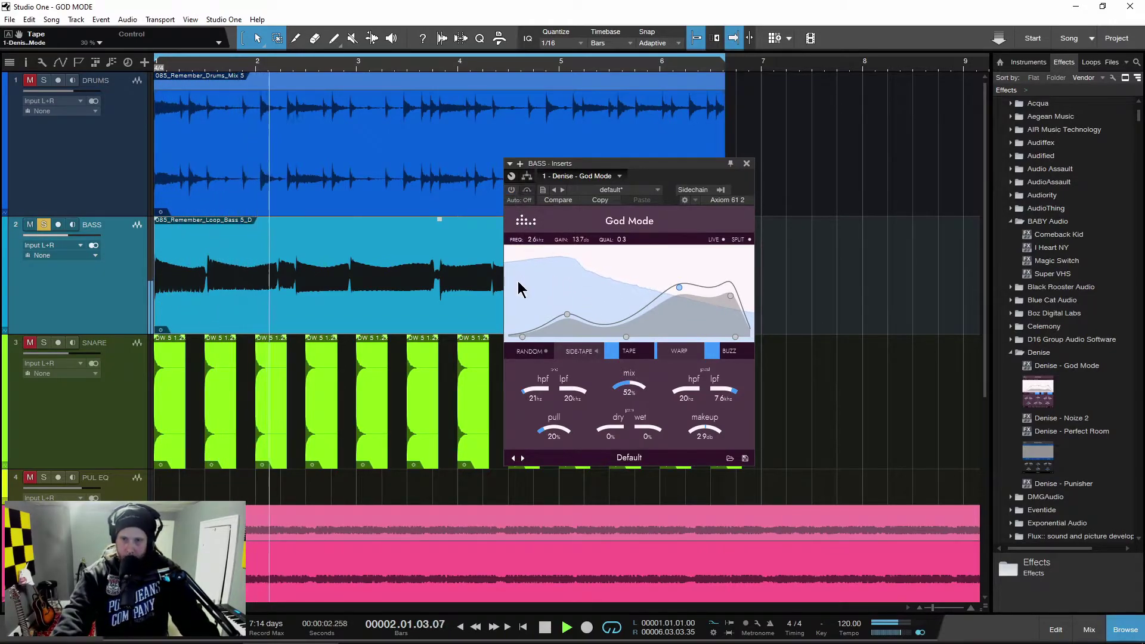
pyautogui.click(510, 192)
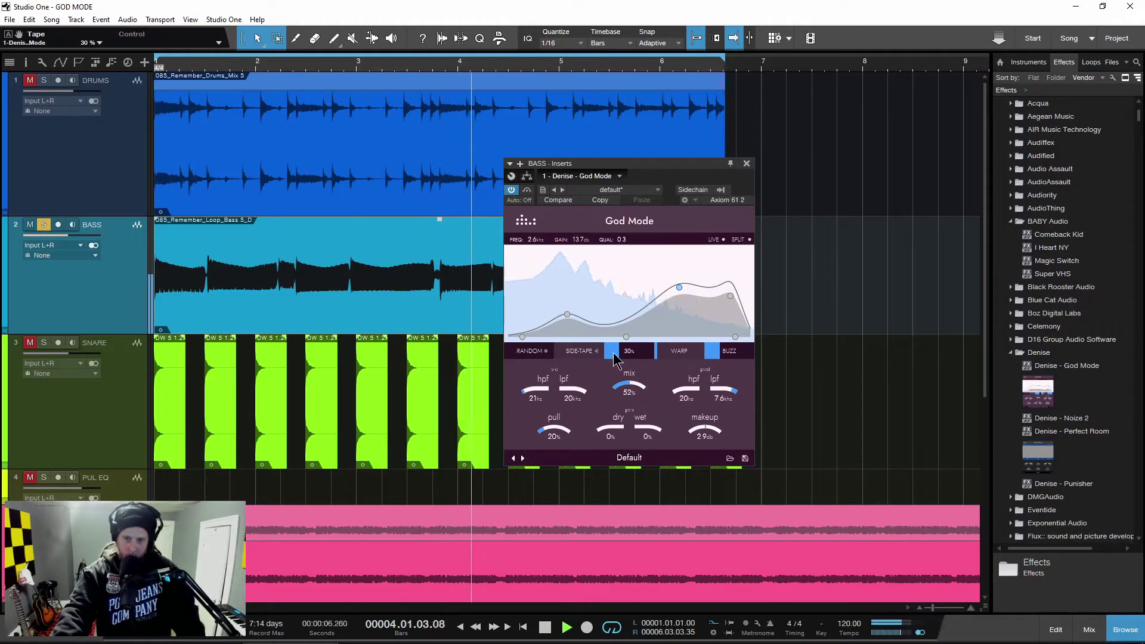
pyautogui.press('space')
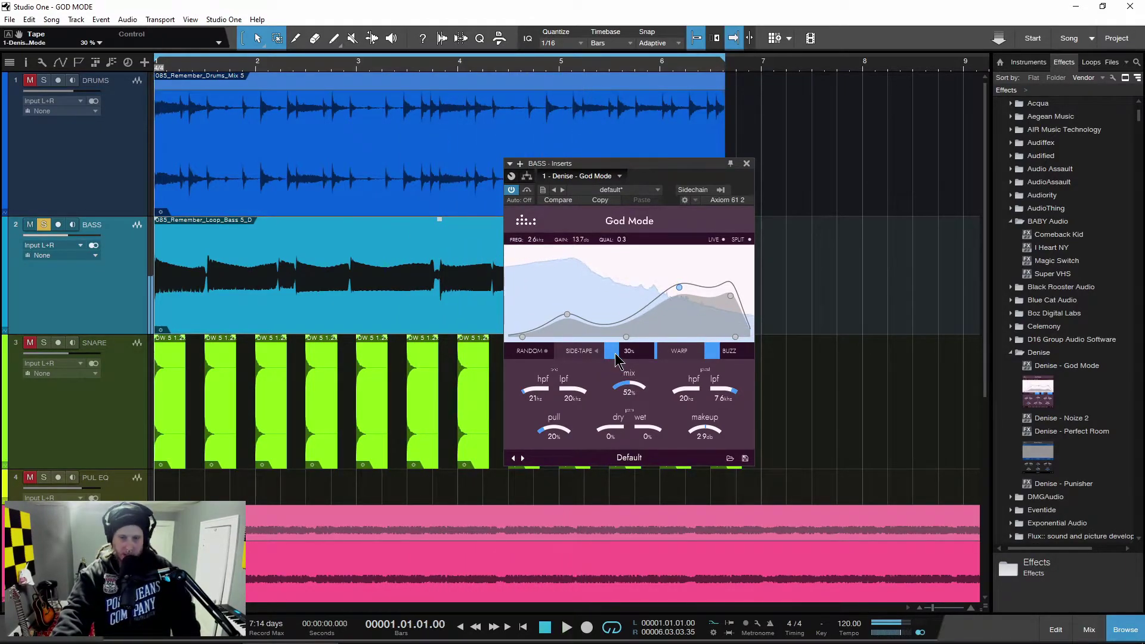
# - Solo the snare track in place of the bass and open its God Mode insert
pyautogui.click(108, 404)
pyautogui.click(43, 225)
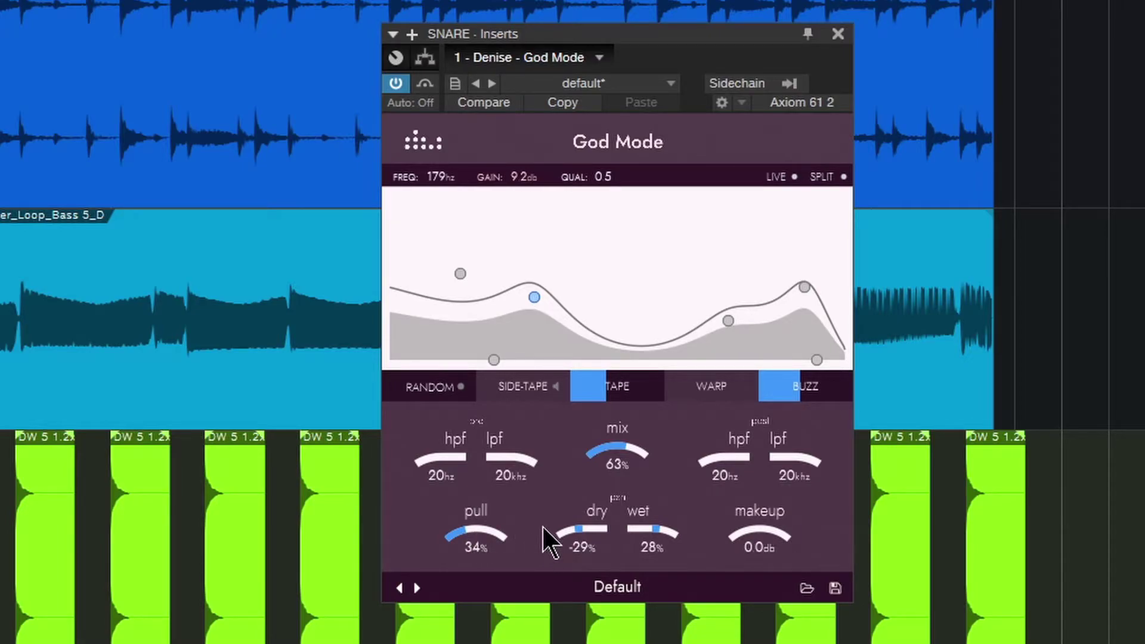
pyautogui.moveTo(588, 36); pyautogui.dragTo(760, 26)
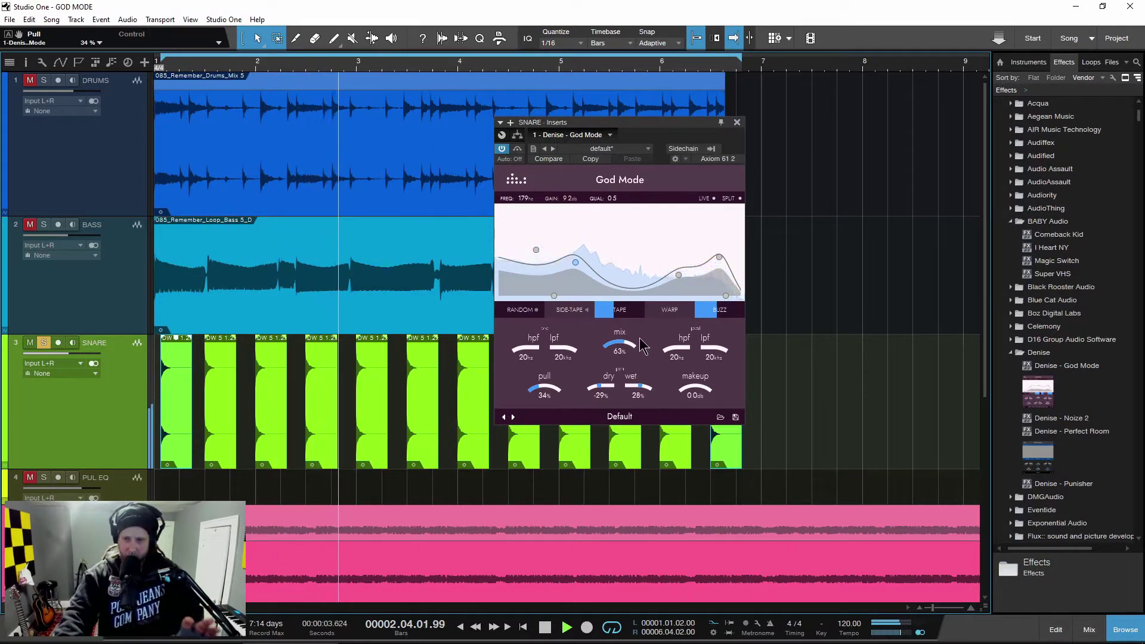
# - Adjust the buzz saturation while the snare plays, and set the low-mid EQ band to 188 Hz with 11.0 dB gain
pyautogui.moveTo(716, 313); pyautogui.dragTo(668, 328)
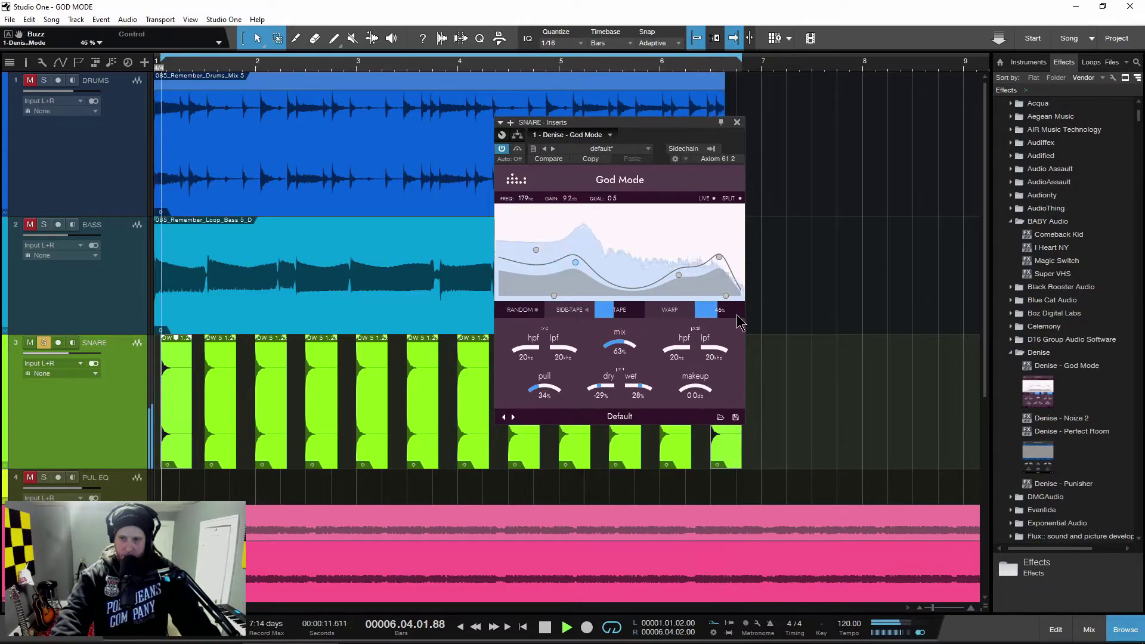
pyautogui.moveTo(740, 322); pyautogui.dragTo(716, 316)
pyautogui.moveTo(576, 262); pyautogui.dragTo(578, 257)
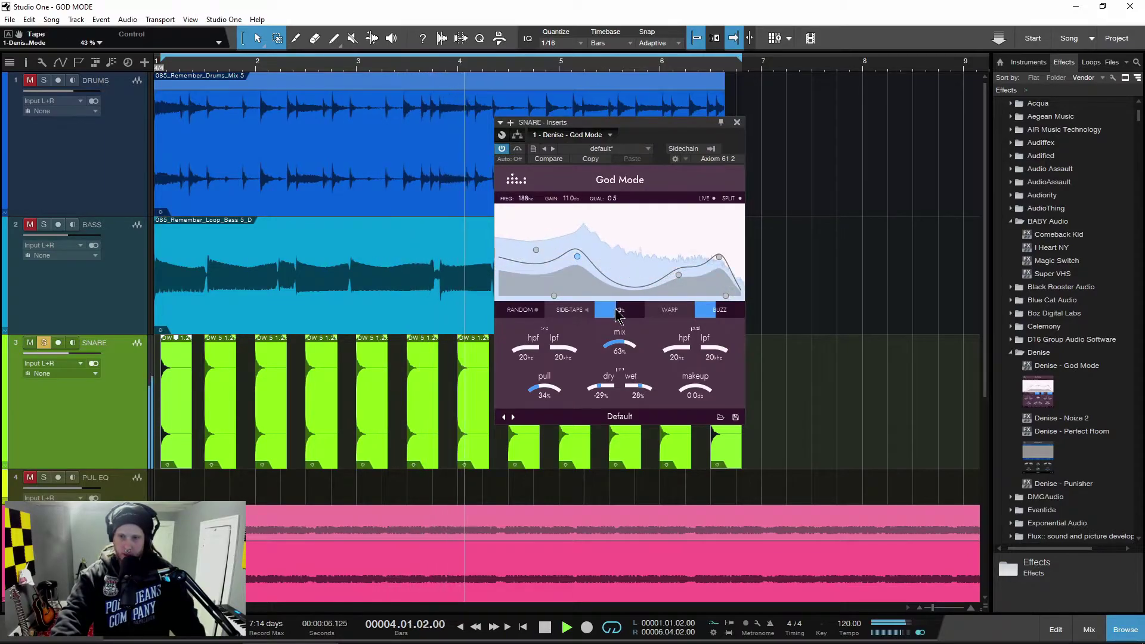
pyautogui.press('space')
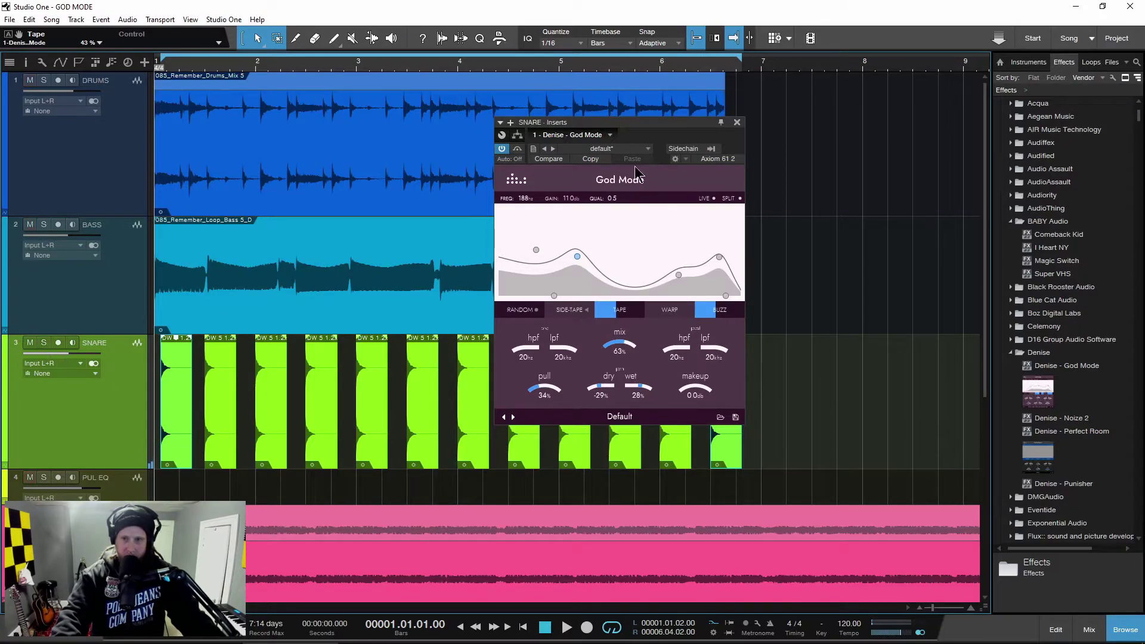
# - Solo the EDM MIX track in place of the snare and open its God Mode insert
pyautogui.scroll(-3, 361, 413)
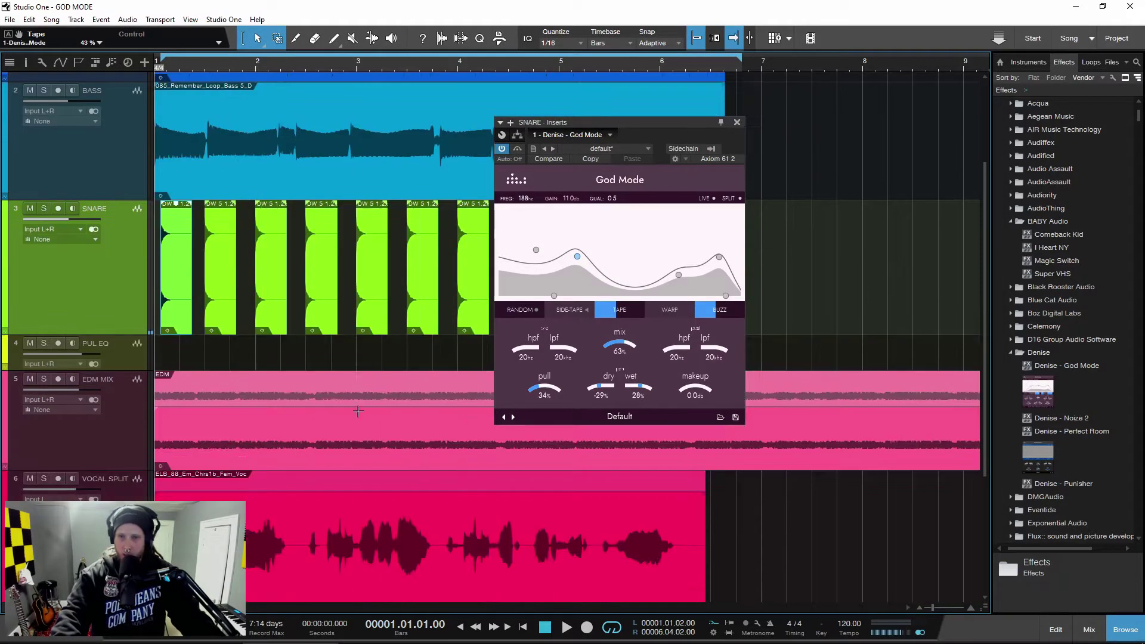
pyautogui.click(344, 447)
pyautogui.click(44, 381)
pyautogui.moveTo(660, 126); pyautogui.dragTo(671, 123)
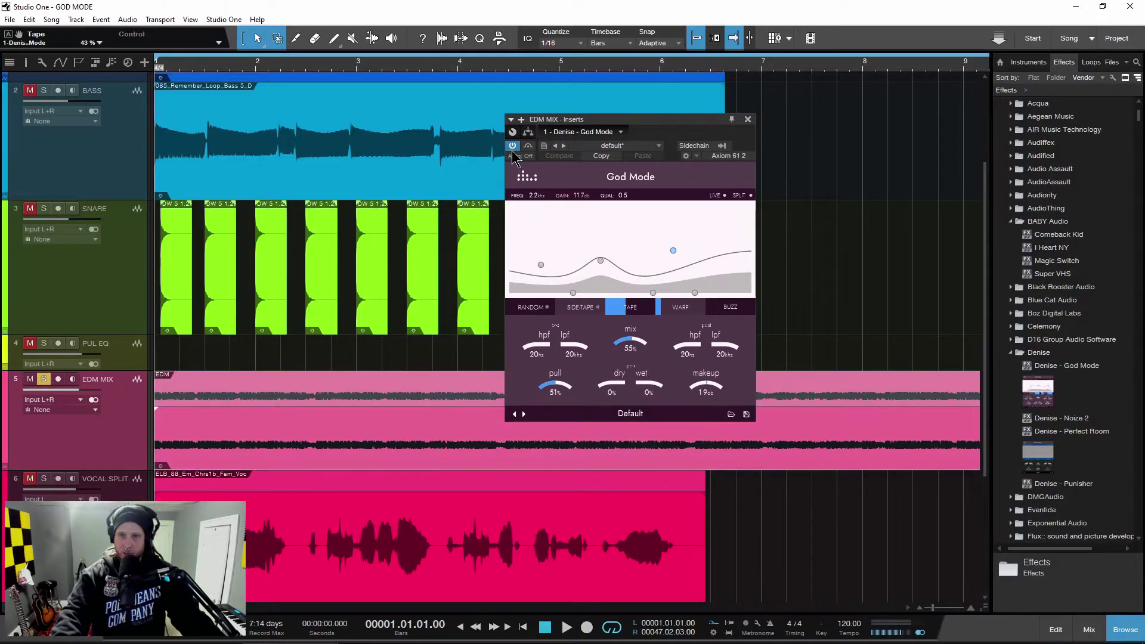
# - Audition the EDM mix with God Mode active and bypassed, raising the 2.2 kHz EQ band's gain to 12.3 dB
pyautogui.press('space')
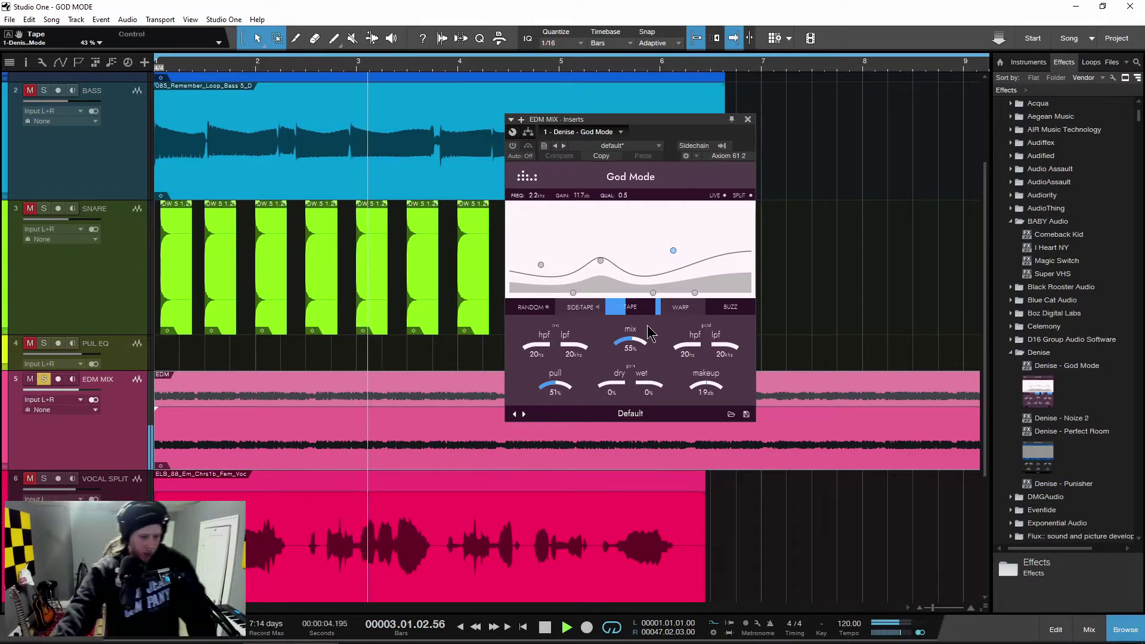
pyautogui.press('space')
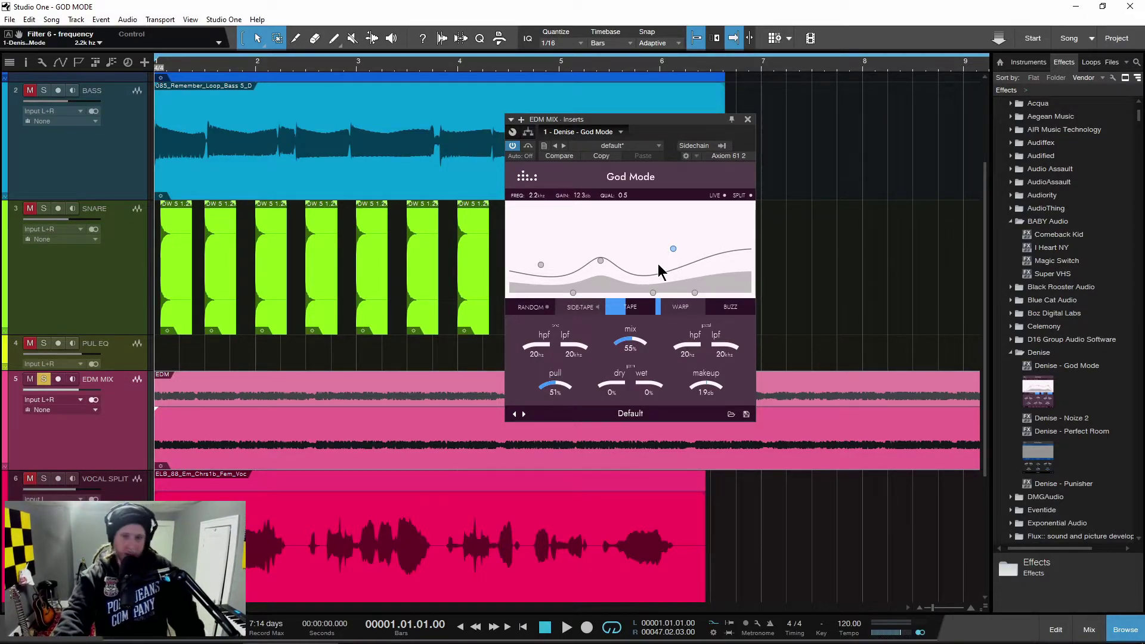
pyautogui.press('space')
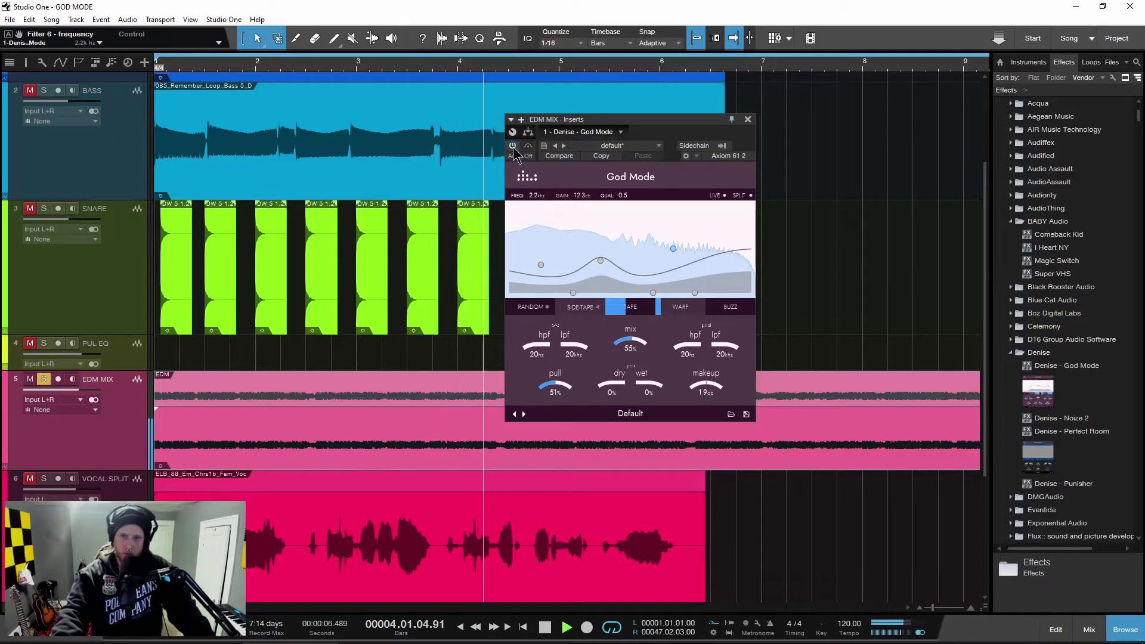
pyautogui.press('space')
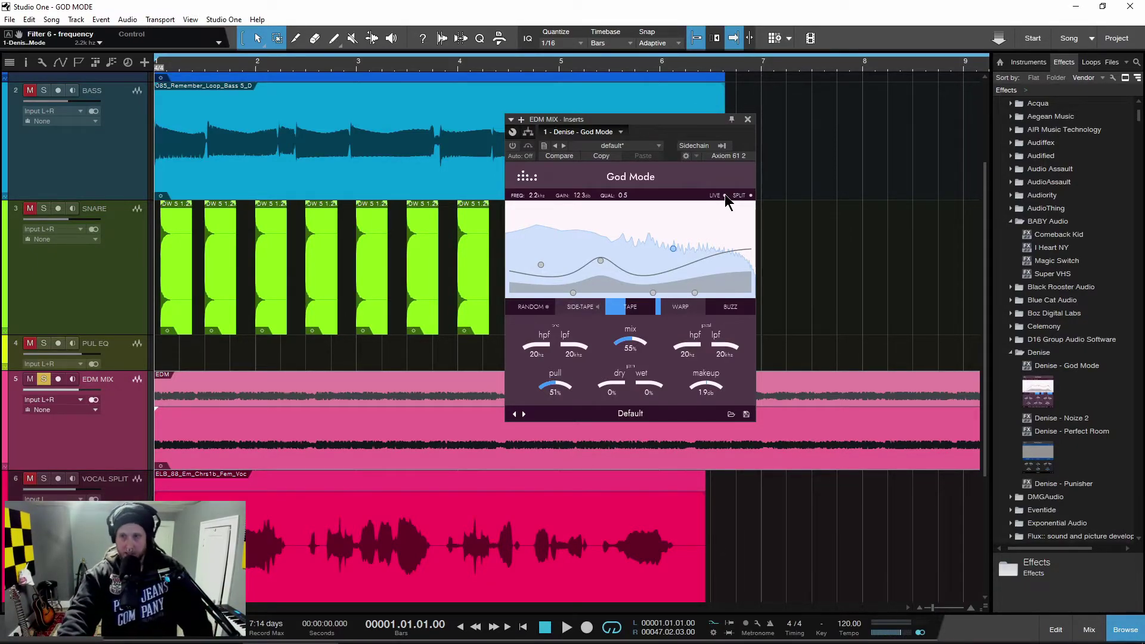
# - Compare the EDM mix with God Mode active in Live mode and bypassed, and lower the makeup gain to -1.5 dB
pyautogui.press('space')
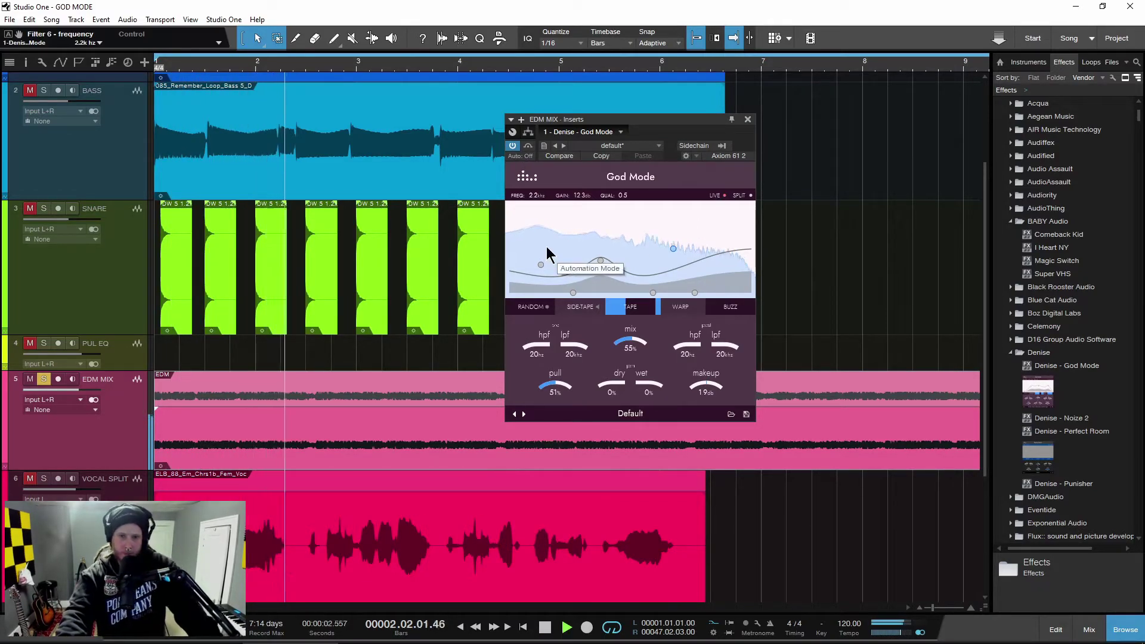
pyautogui.click(513, 146)
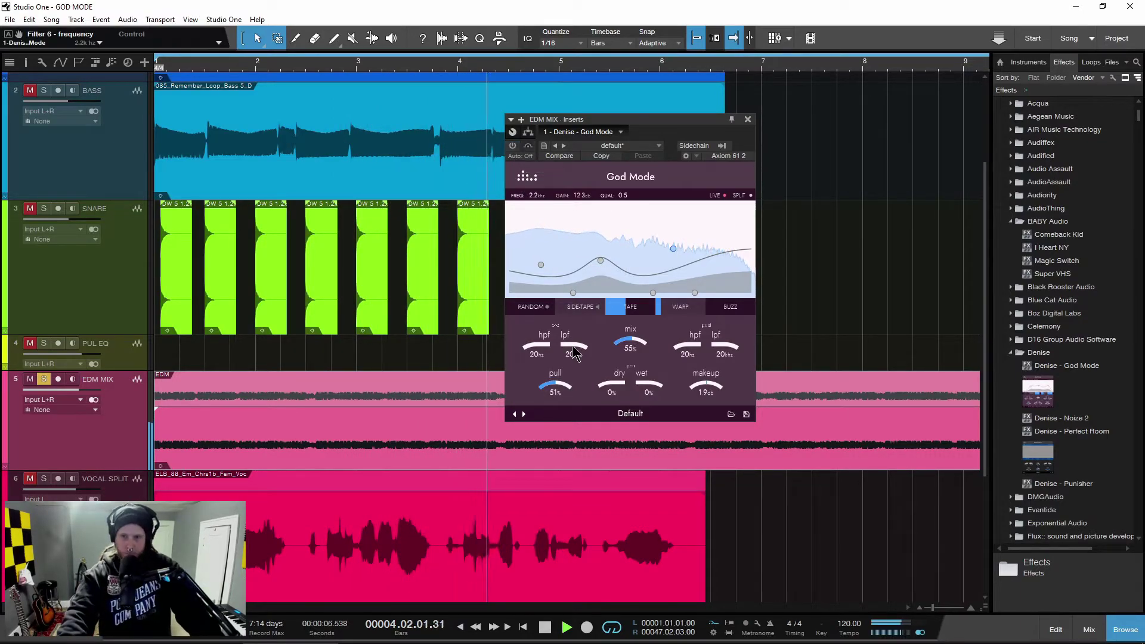
pyautogui.click(513, 146)
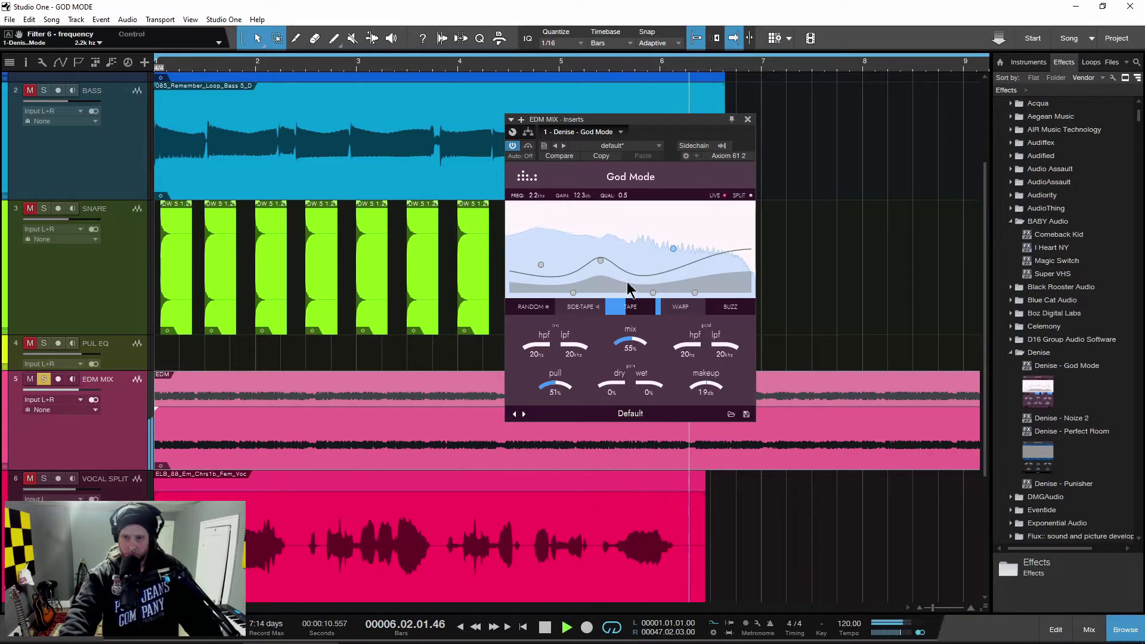
pyautogui.press('space')
pyautogui.moveTo(703, 390); pyautogui.dragTo(711, 394)
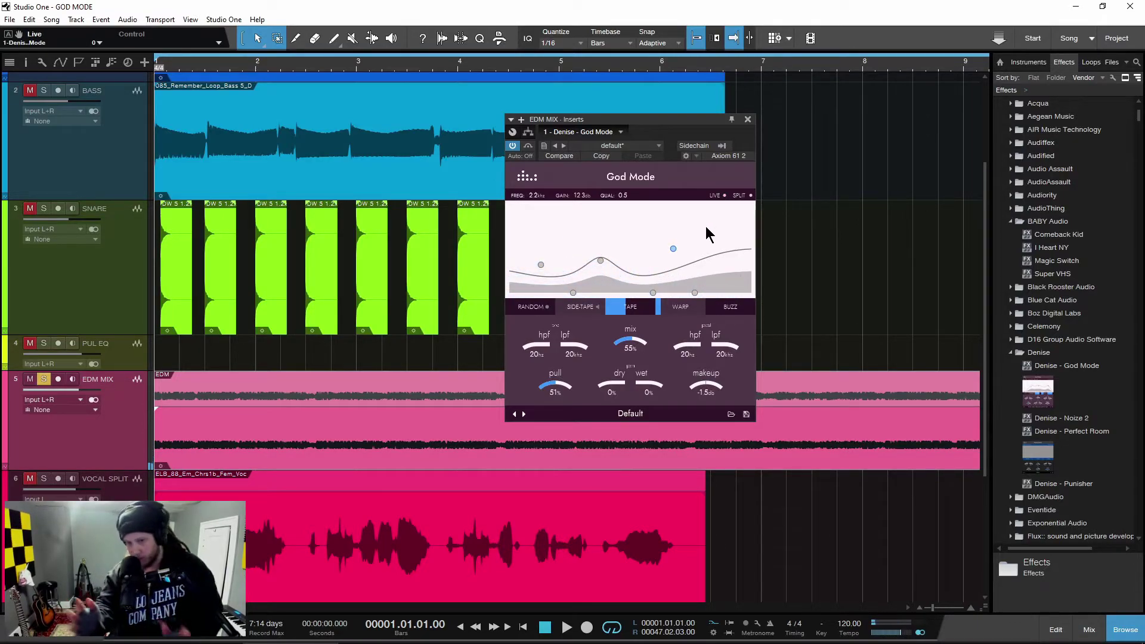
pyautogui.press('space')
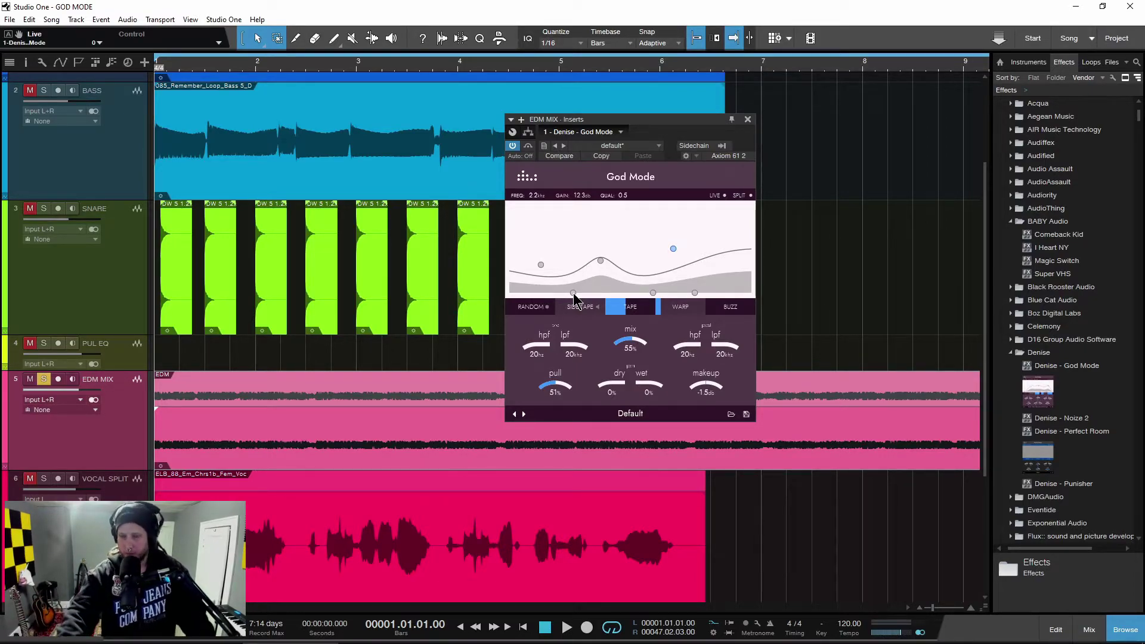
# - Close the EDM mix plugin window, solo the VOCAL SPLIT track in place of EDM MIX, and open its God Mode insert
pyautogui.click(748, 121)
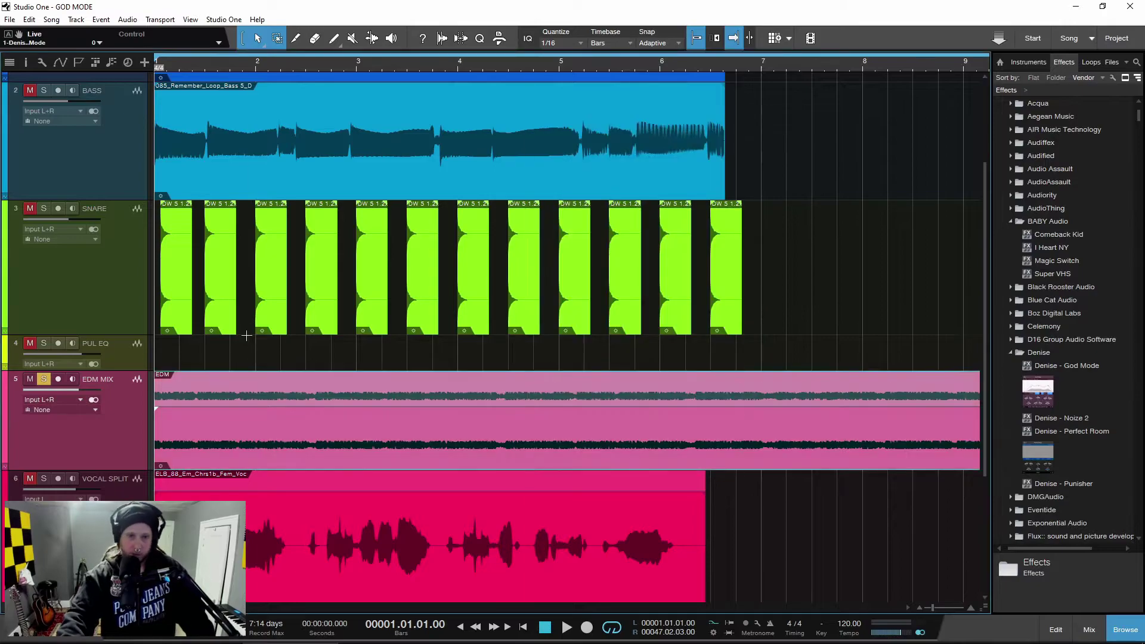
pyautogui.scroll(-2, 257, 327)
pyautogui.scroll(-3, 257, 326)
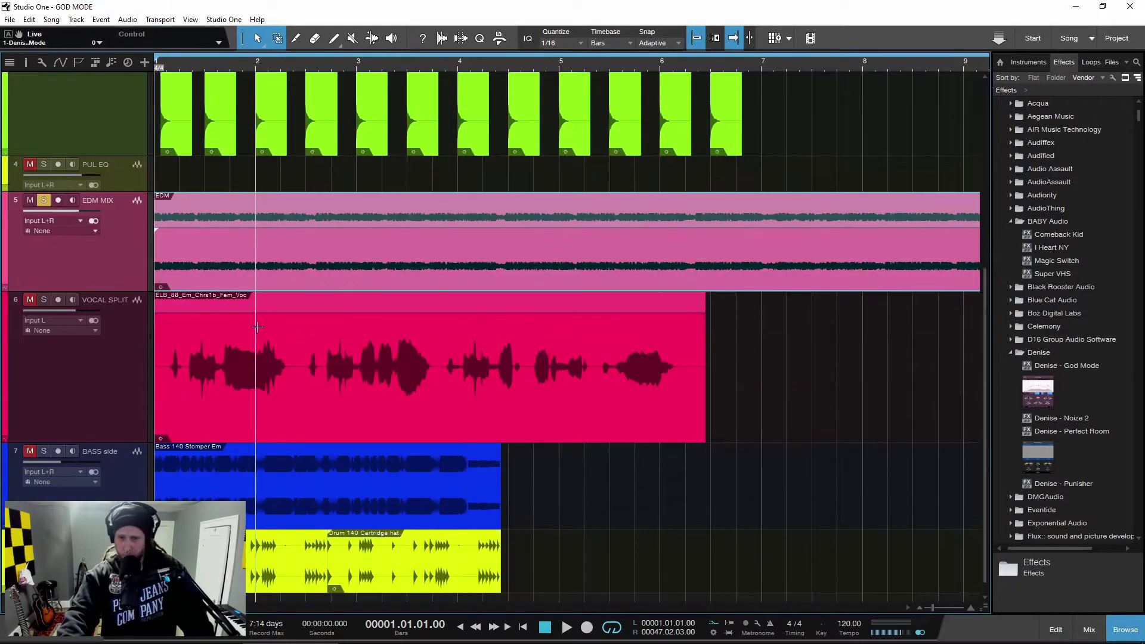
pyautogui.click(86, 333)
pyautogui.click(44, 185)
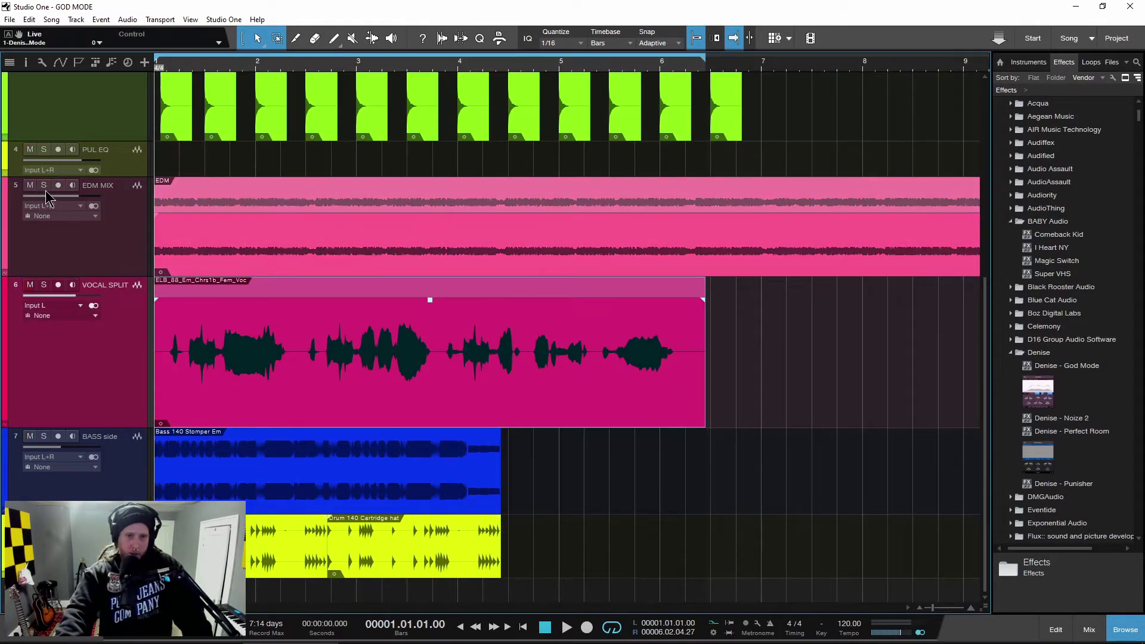
pyautogui.click(44, 285)
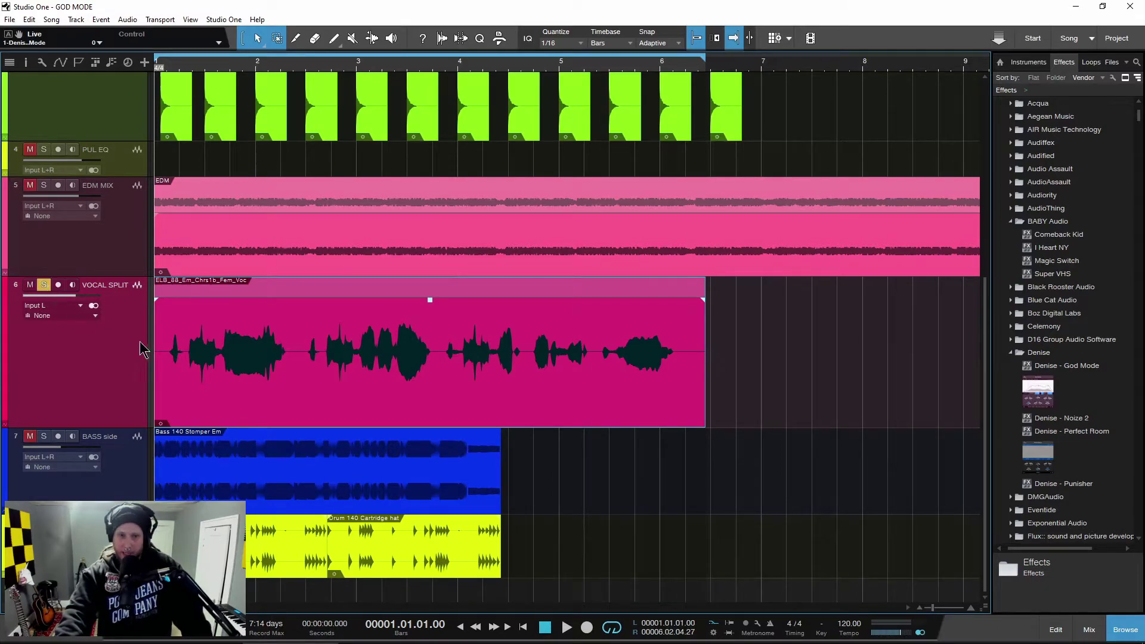
pyautogui.doubleClick(16, 287)
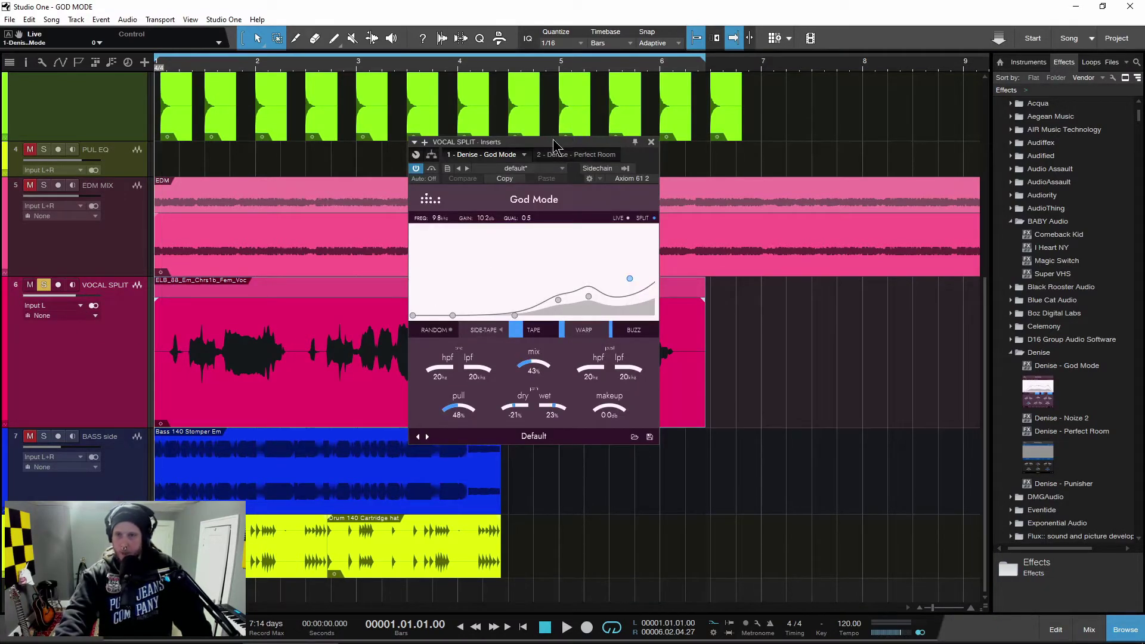
pyautogui.moveTo(553, 145); pyautogui.dragTo(571, 146)
# - Check the Perfect Room insert, audition the vocal with God Mode bypassed, and re-enable God Mode
pyautogui.click(444, 168)
pyautogui.click(580, 156)
pyautogui.click(529, 156)
pyautogui.press('space')
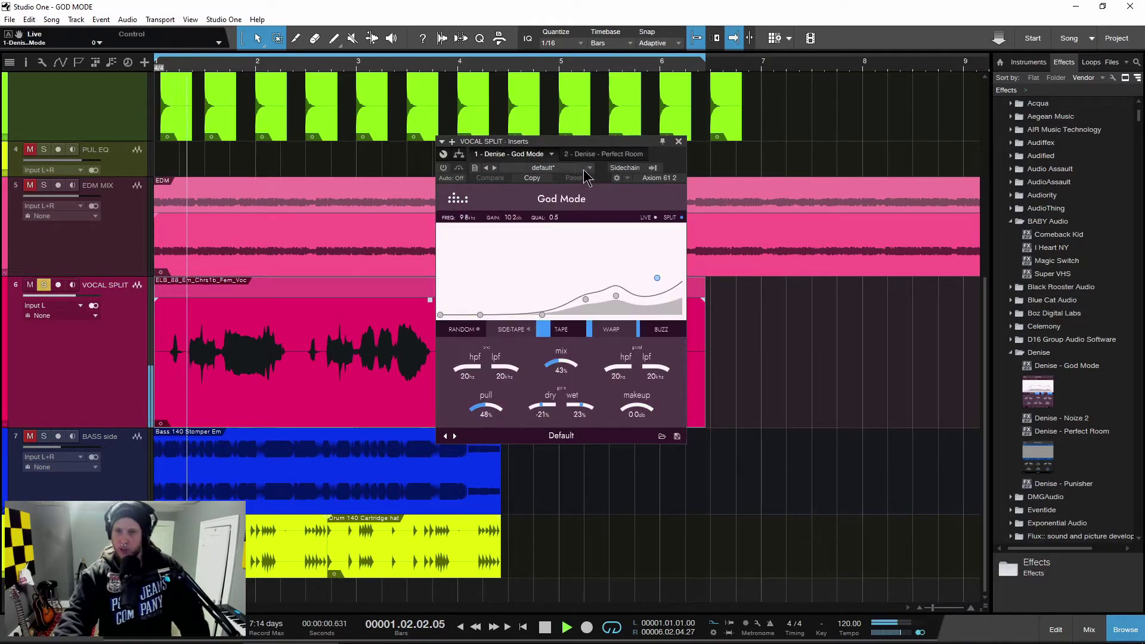
pyautogui.moveTo(572, 143); pyautogui.dragTo(643, 141)
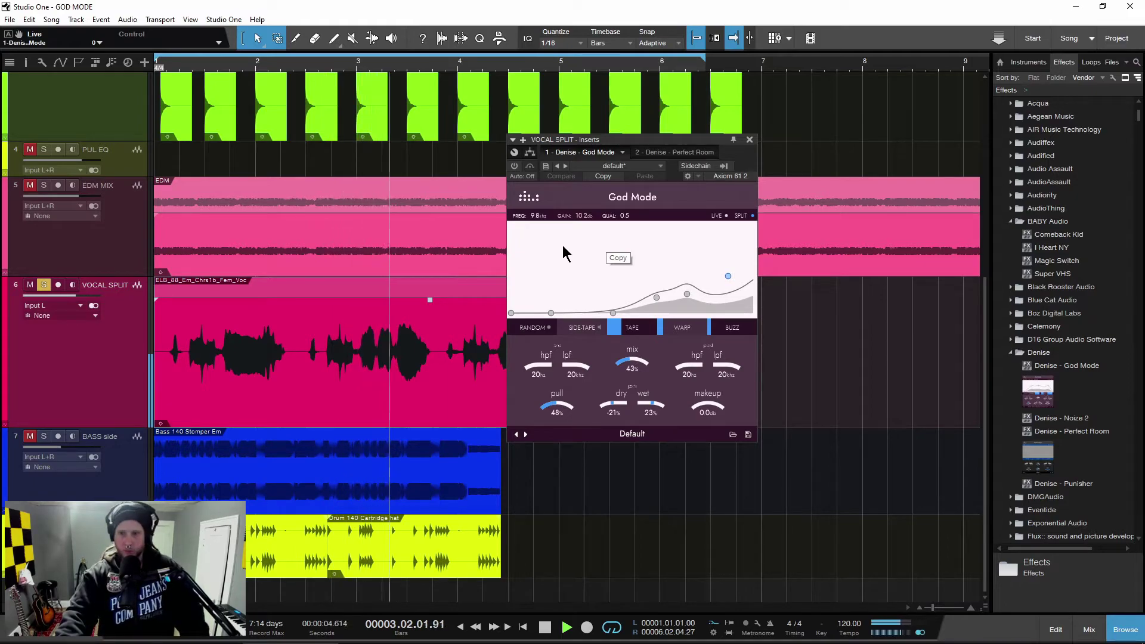
pyautogui.press('space')
pyautogui.click(515, 165)
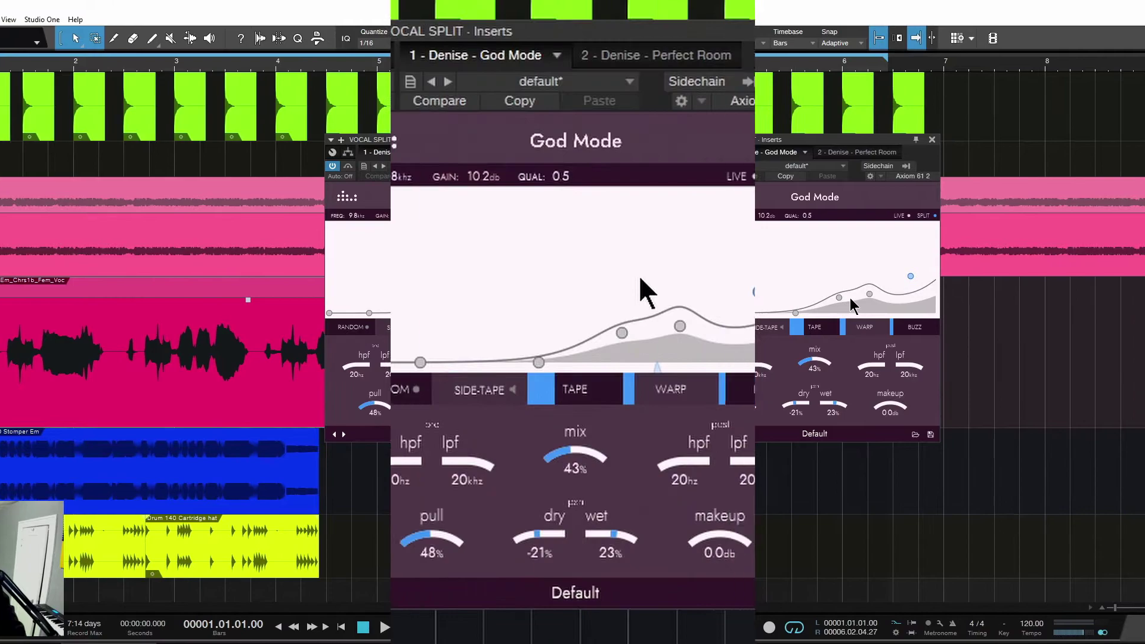
# - Play the vocal with God Mode active, compare it bypassed, and resume playback with God Mode re-enabled
pyautogui.press('space')
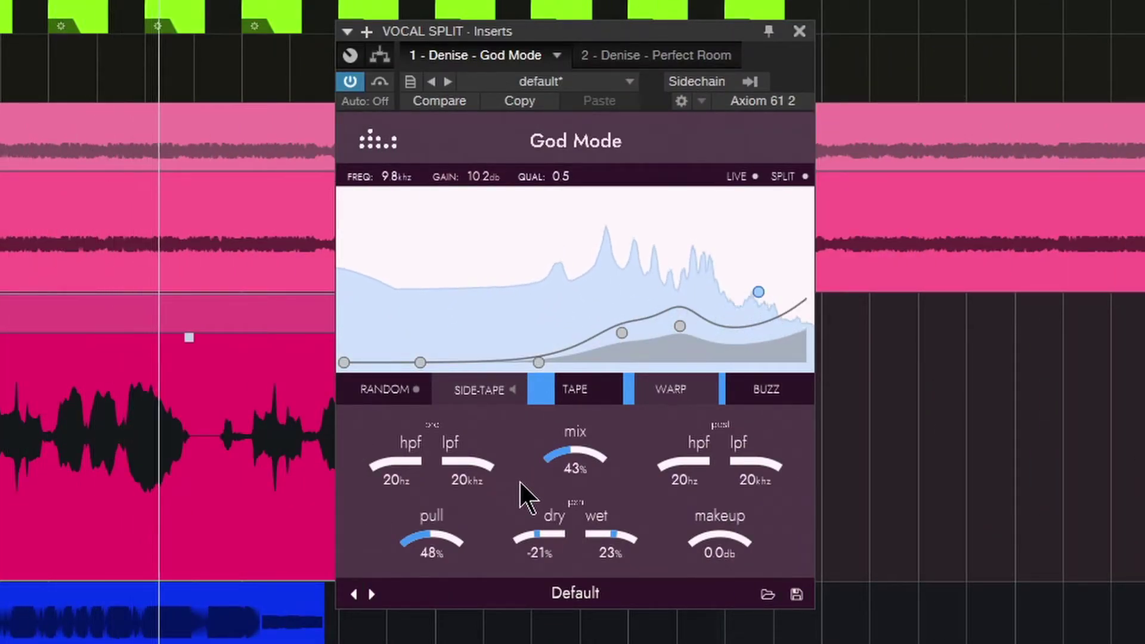
pyautogui.click(350, 81)
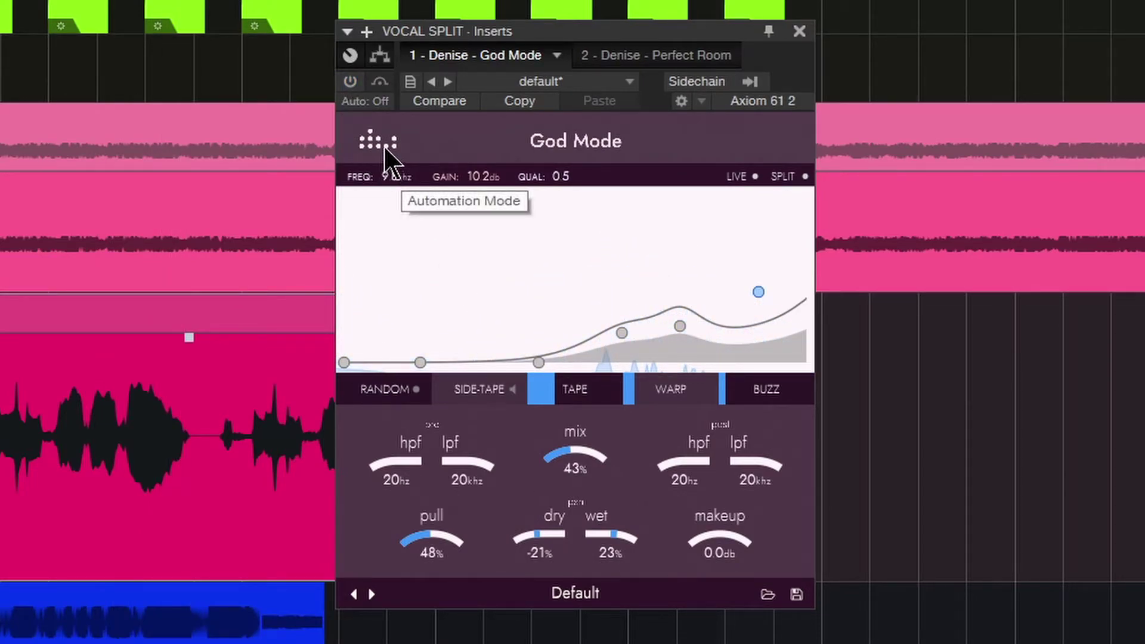
pyautogui.click(350, 81)
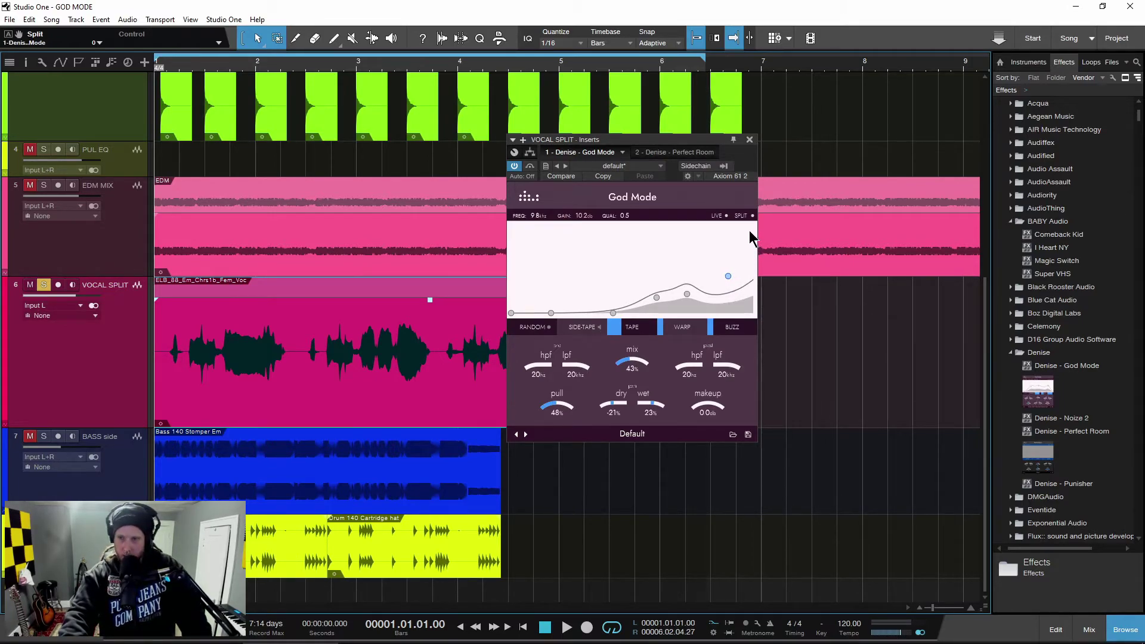
pyautogui.press('space')
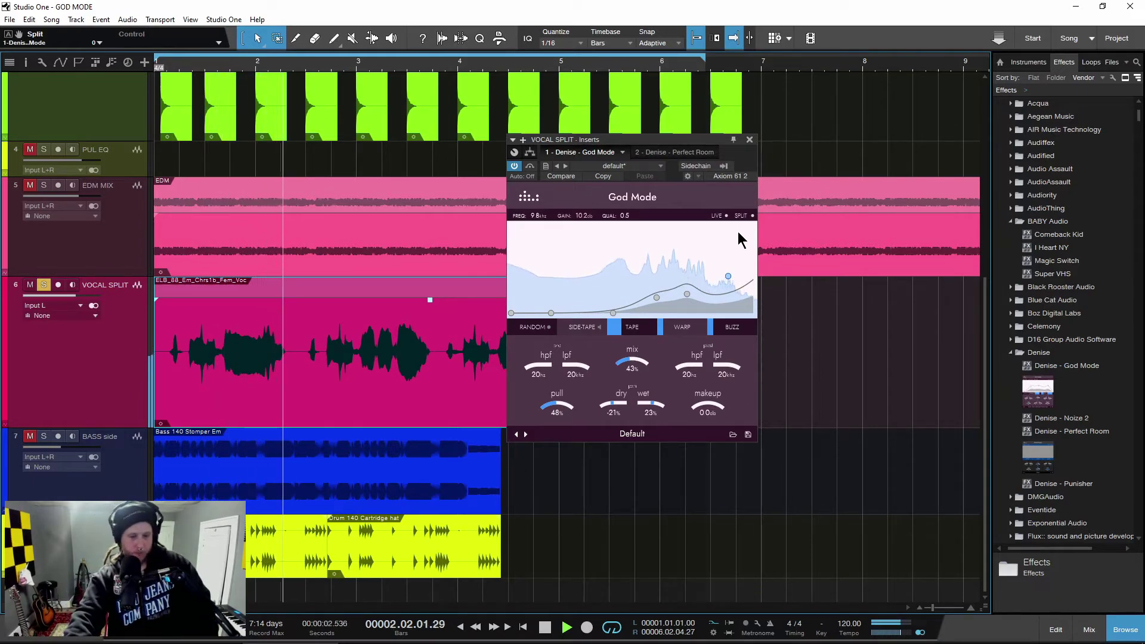
# - Turn on Split mode in the vocal's God Mode and raise Warp to 37% during playback
pyautogui.press('space')
pyautogui.press('space')
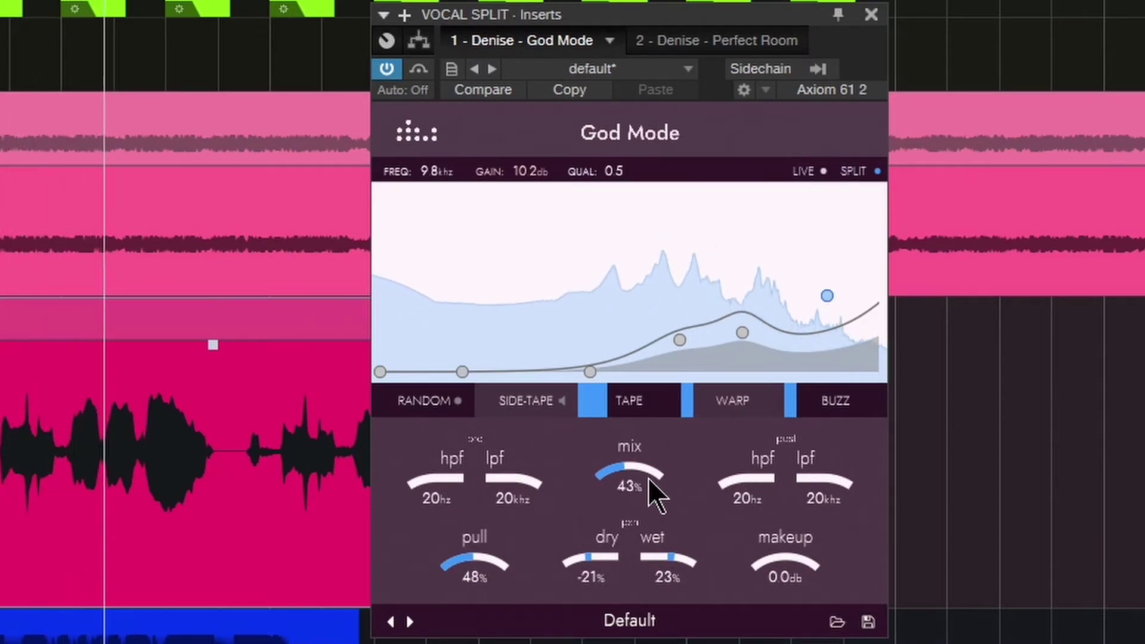
pyautogui.moveTo(705, 409)
pyautogui.moveTo(707, 406)
pyautogui.mouseDown()
pyautogui.moveTo(754, 404)
pyautogui.moveTo(708, 402)
pyautogui.mouseUp()
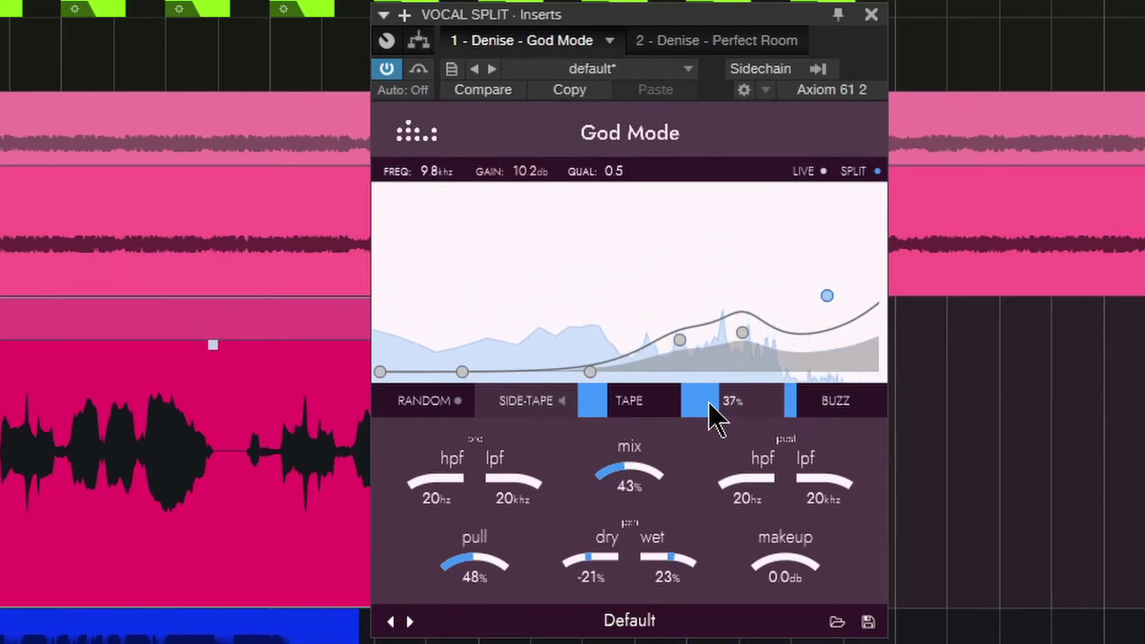
# - Switch to the vocal's Perfect Room insert, enable it, and raise its Ducker amount
pyautogui.click(719, 39)
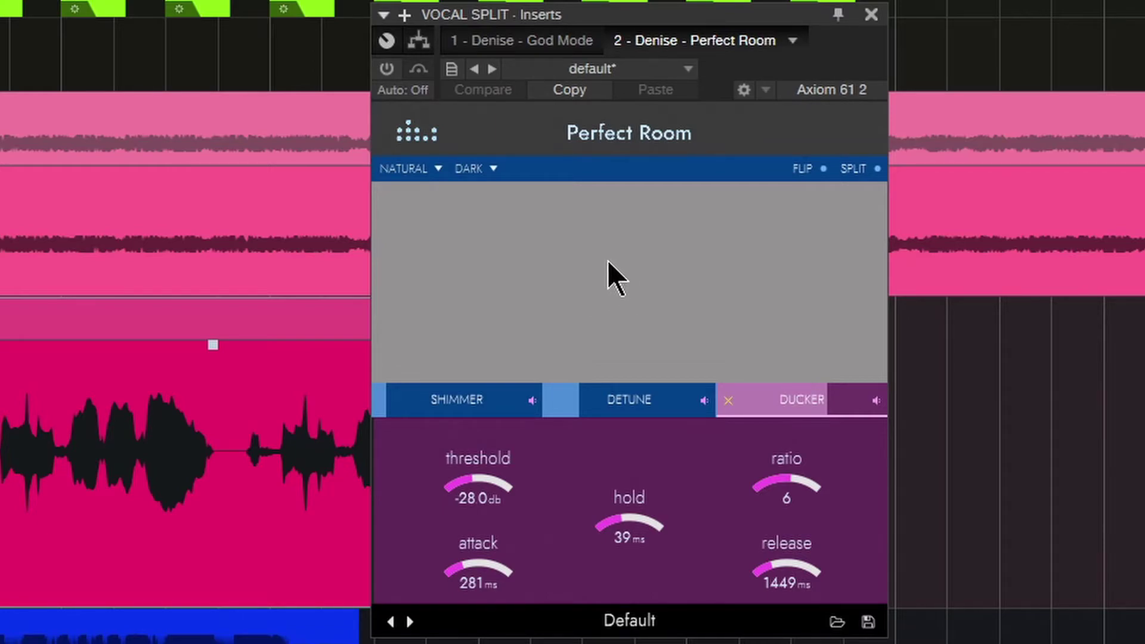
pyautogui.click(386, 70)
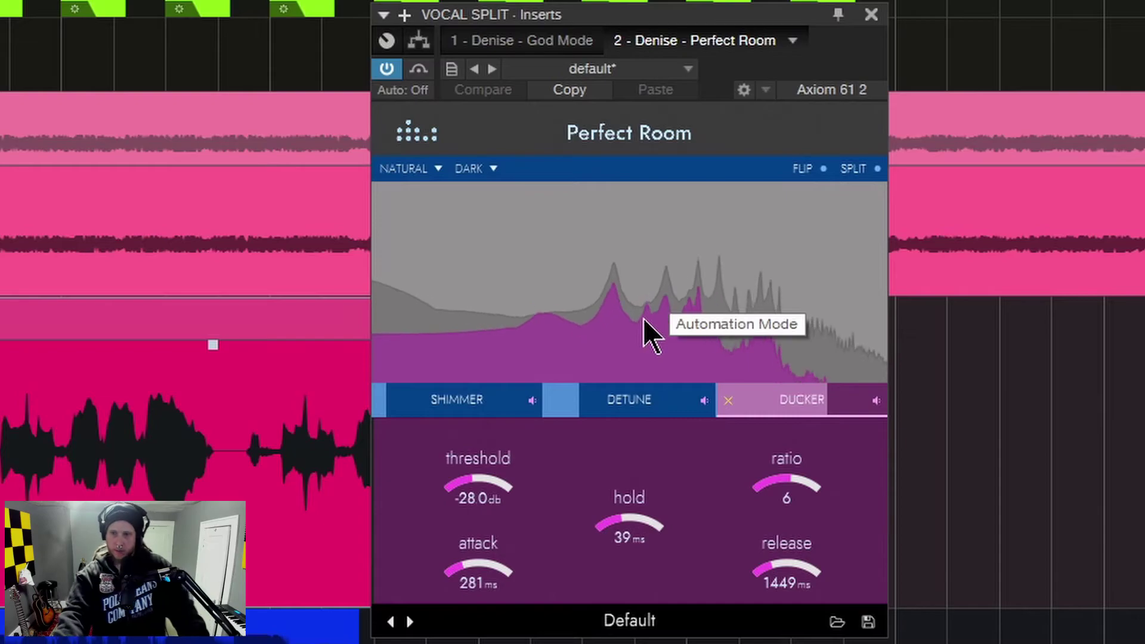
pyautogui.moveTo(816, 395); pyautogui.dragTo(837, 397)
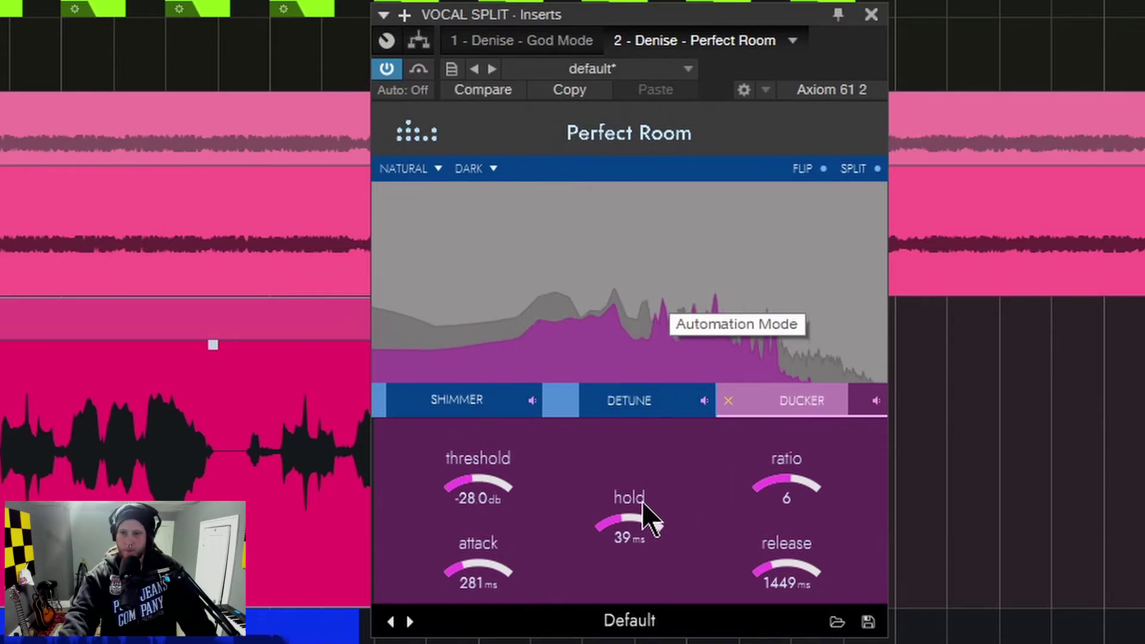
# - Return from the Ducker settings to Perfect Room's main controls, set the mix to 18%, and stop playback
pyautogui.click(729, 401)
pyautogui.moveTo(659, 483); pyautogui.dragTo(696, 567)
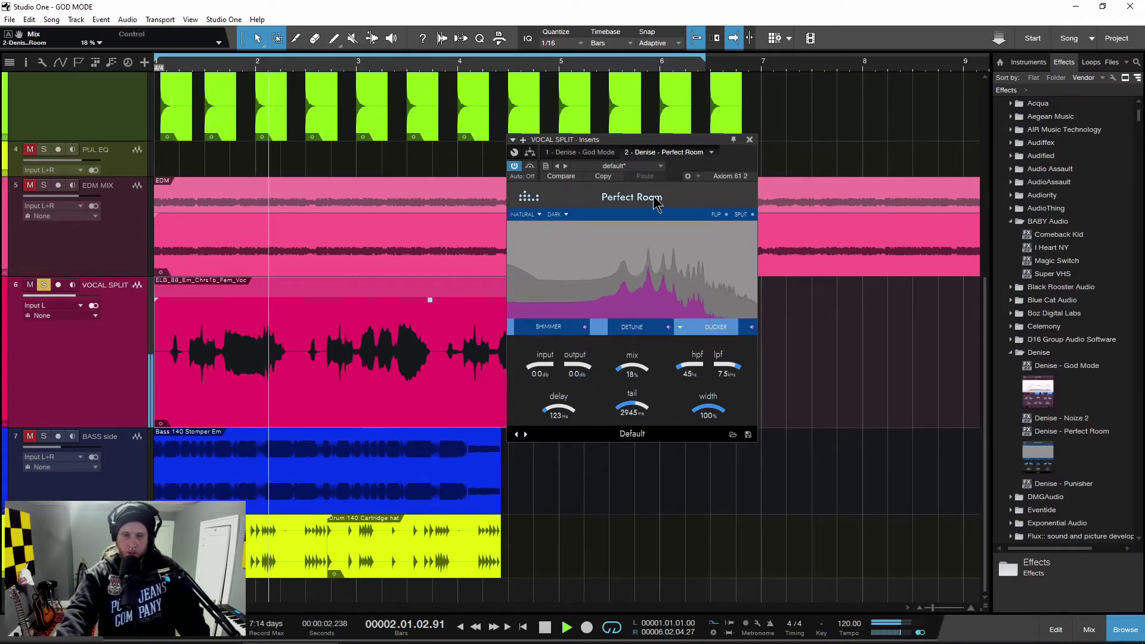
pyautogui.press('space')
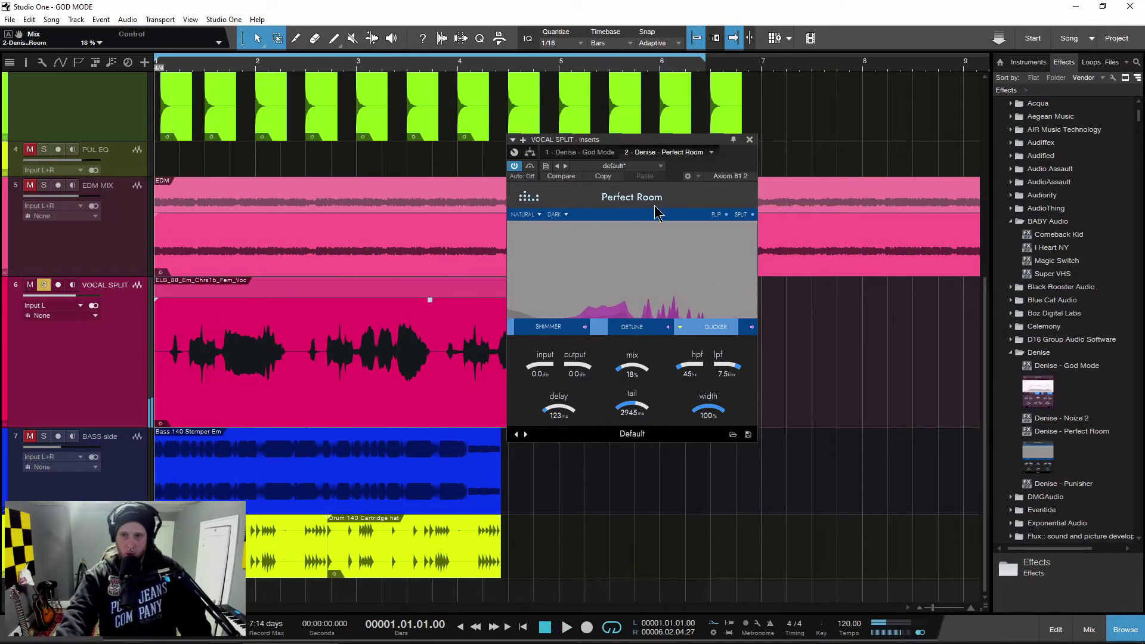
# - Unsolo the VOCAL SPLIT track, check its God Mode and Perfect Room inserts, and close the plugin window
pyautogui.click(580, 152)
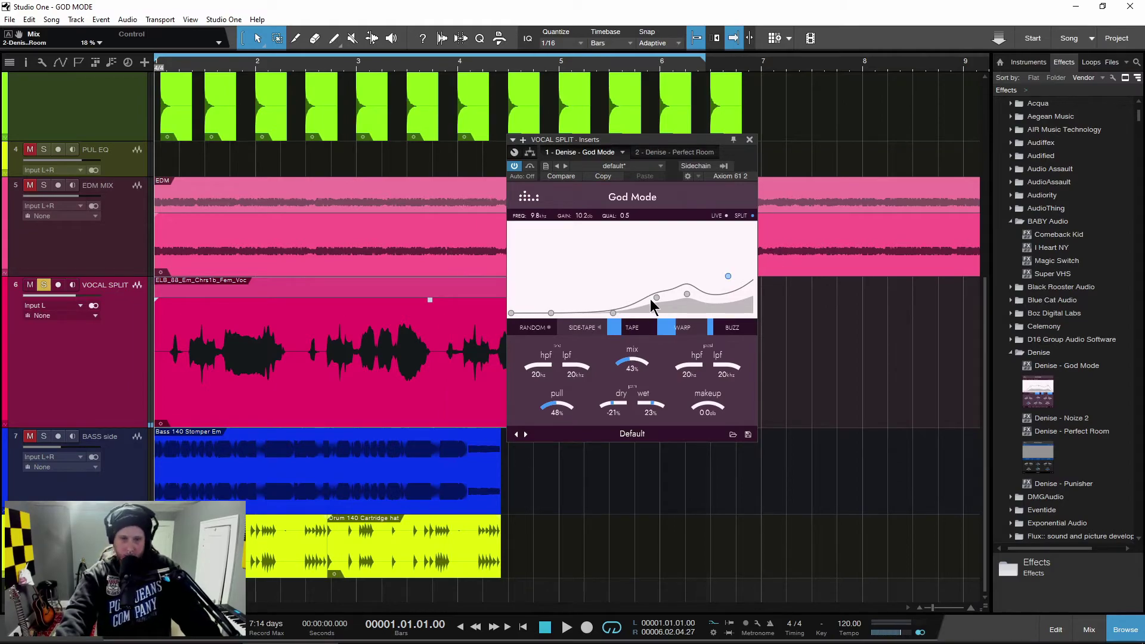
pyautogui.click(44, 284)
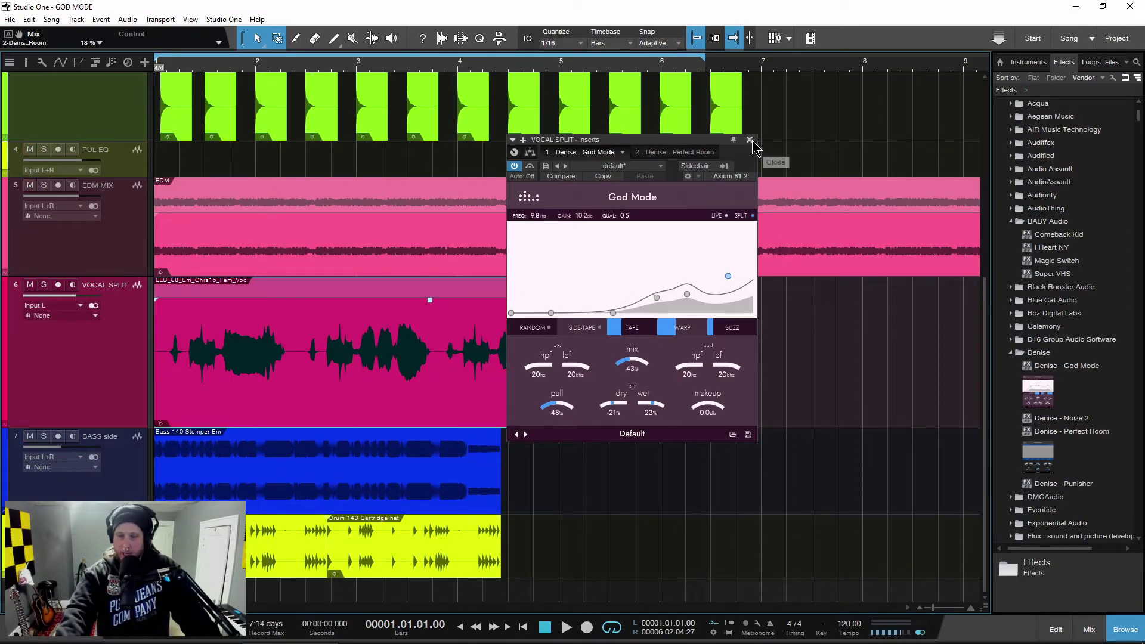
pyautogui.click(682, 153)
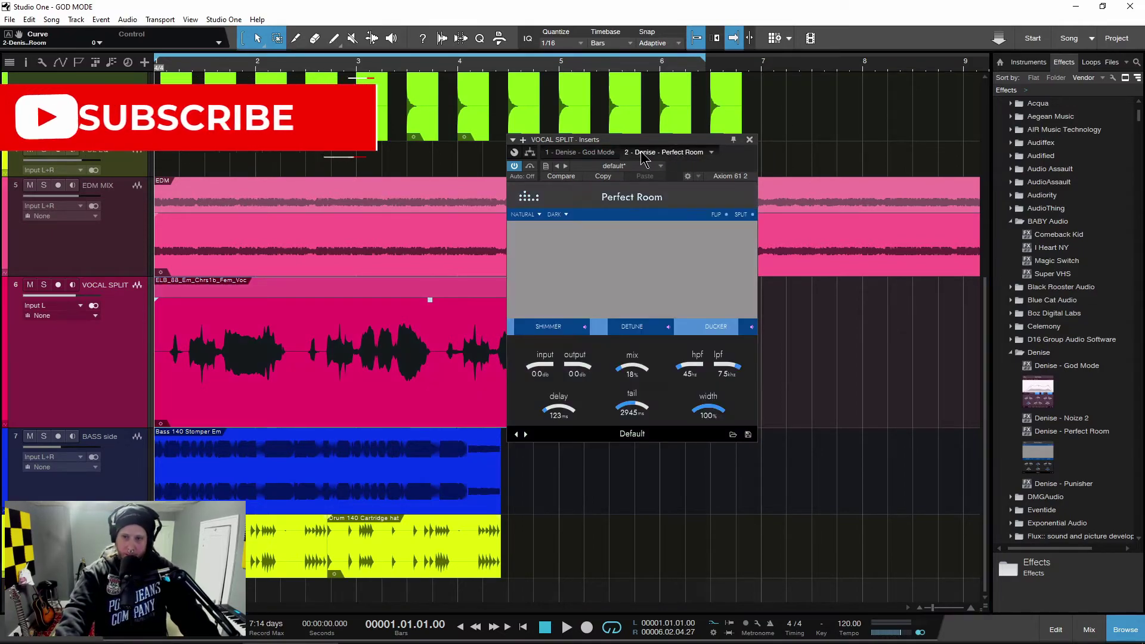
pyautogui.click(751, 140)
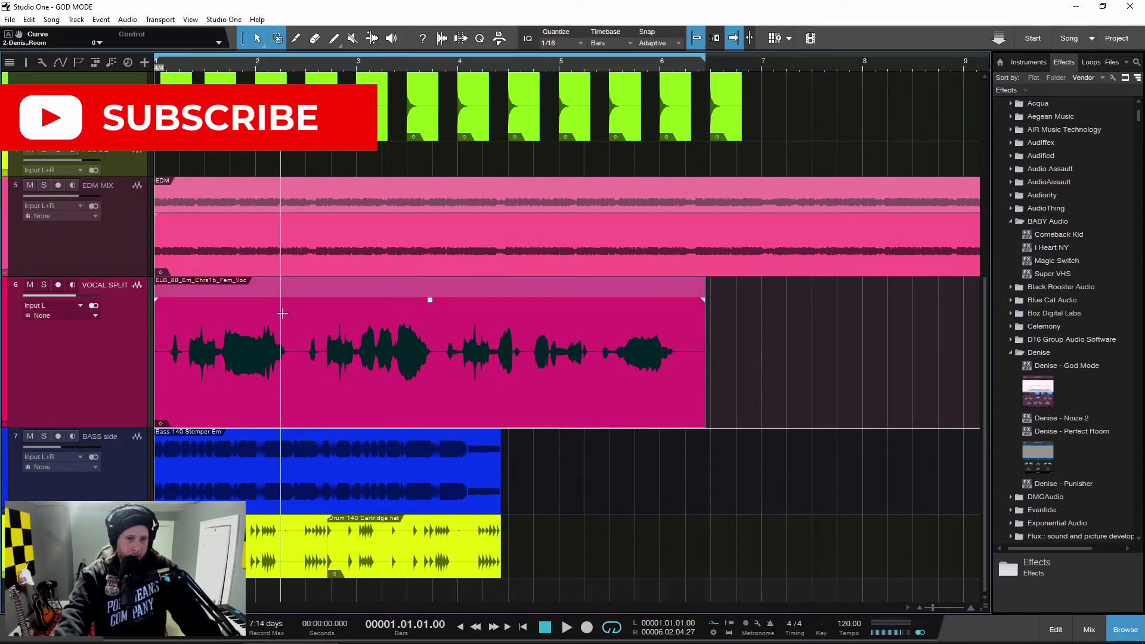
# - Solo the BASS side track with its God Mode insert open, and turn off Side-Tape's sidechain input
pyautogui.click(303, 492)
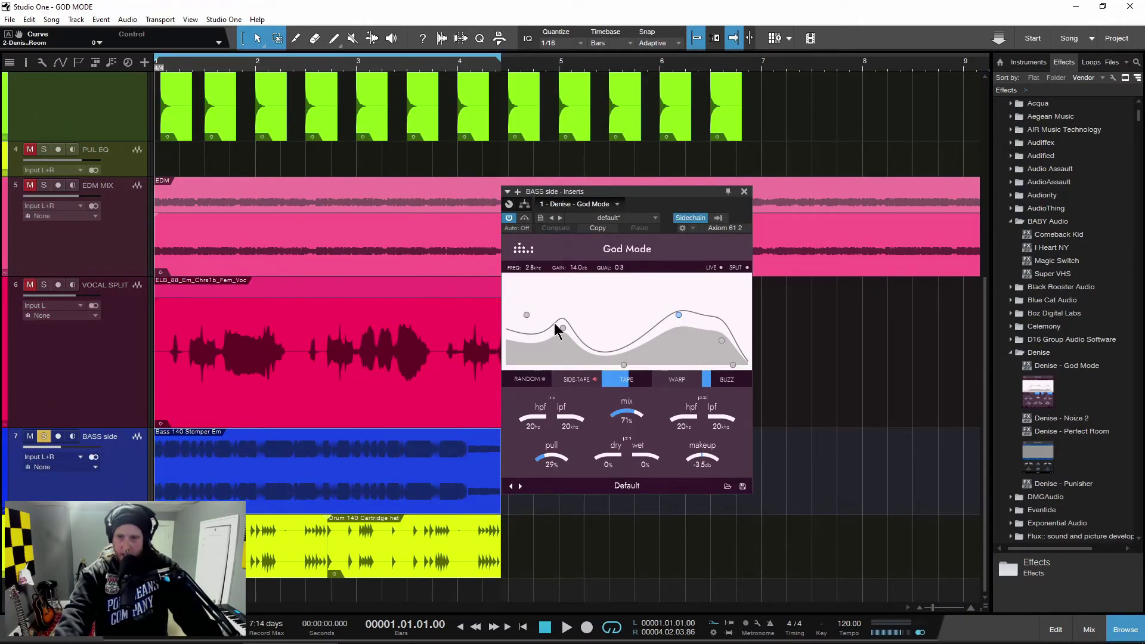
pyautogui.moveTo(613, 196); pyautogui.dragTo(658, 183)
pyautogui.click(643, 367)
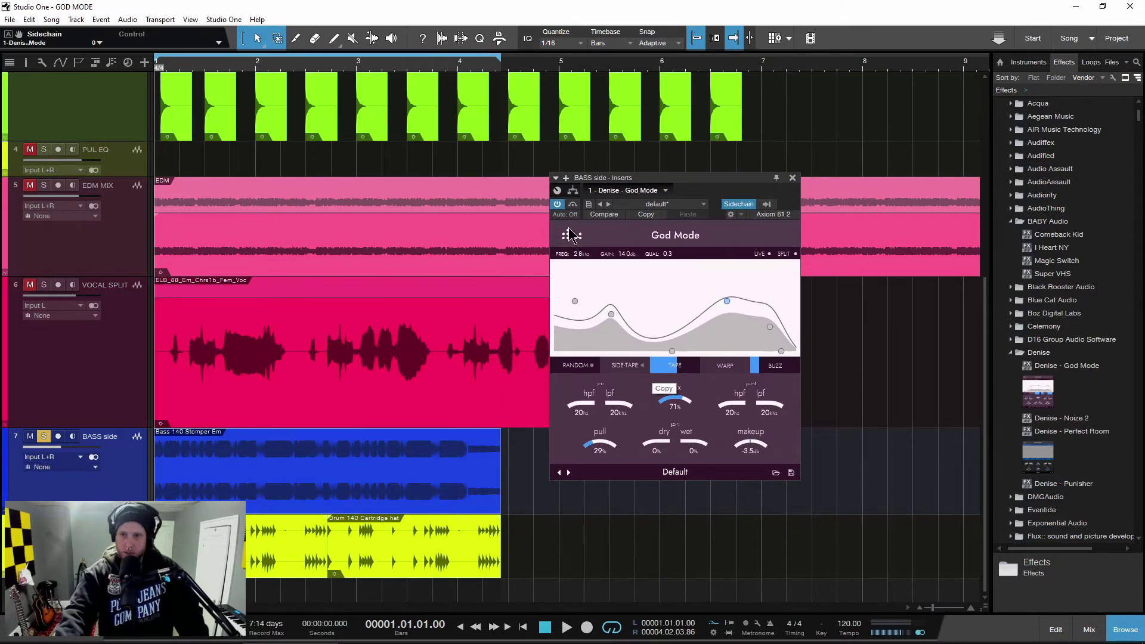
# - Audition the bass with God Mode bypassed, stop playback, and re-enable God Mode
pyautogui.press('space')
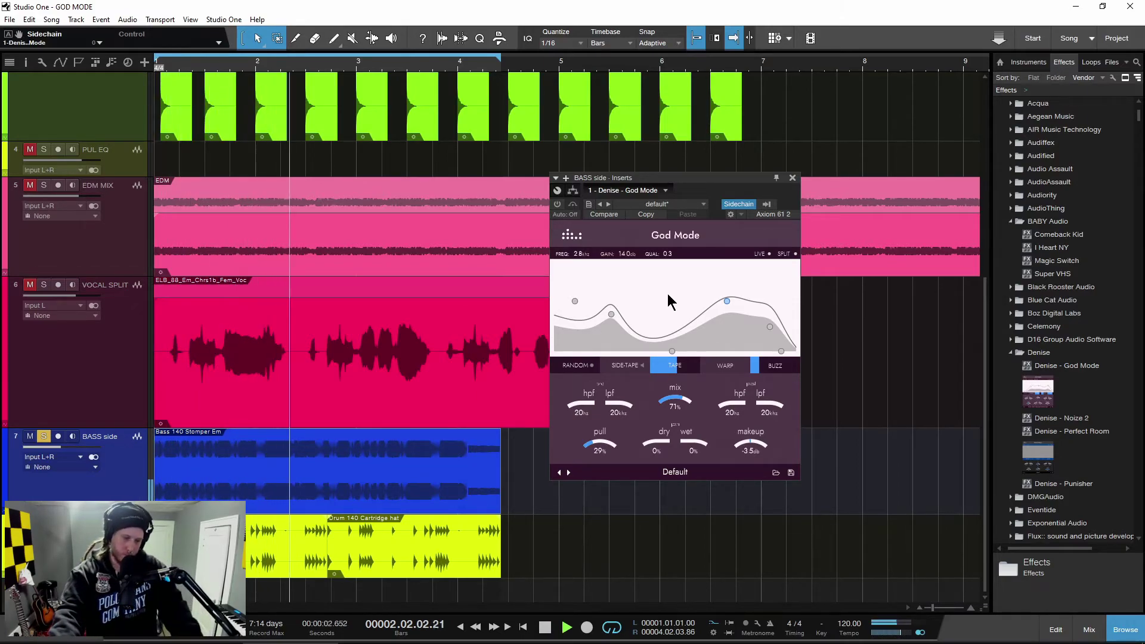
pyautogui.press('space')
pyautogui.click(557, 204)
# - Set the bass God Mode's pull to 32% and its upper-mid EQ band to 3.4 kHz with 14.5 dB gain
pyautogui.moveTo(633, 177); pyautogui.dragTo(617, 175)
pyautogui.scroll(3, 574, 435)
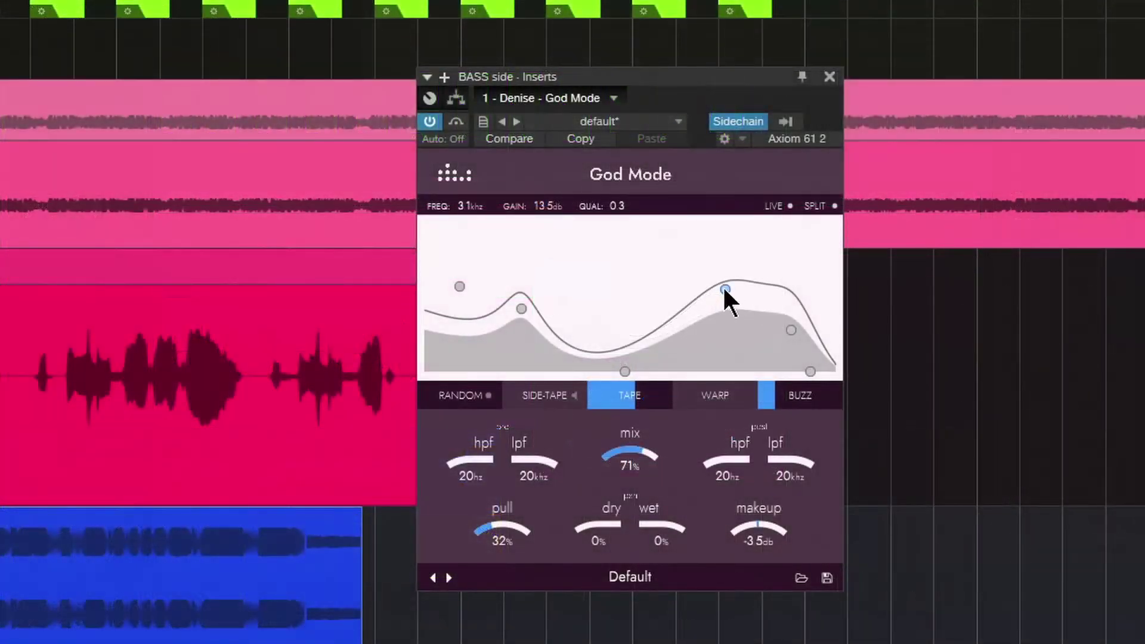
pyautogui.moveTo(712, 297); pyautogui.dragTo(716, 296)
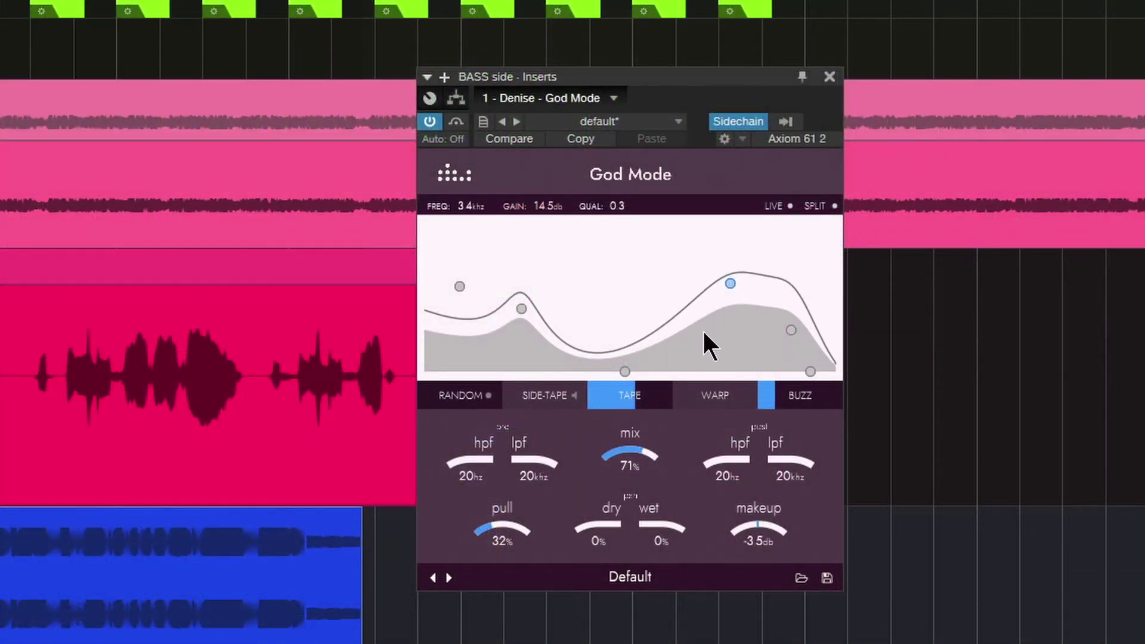
# - Audition the soloed hi hats with the Noize 2 insert bypassed and active
pyautogui.press('space')
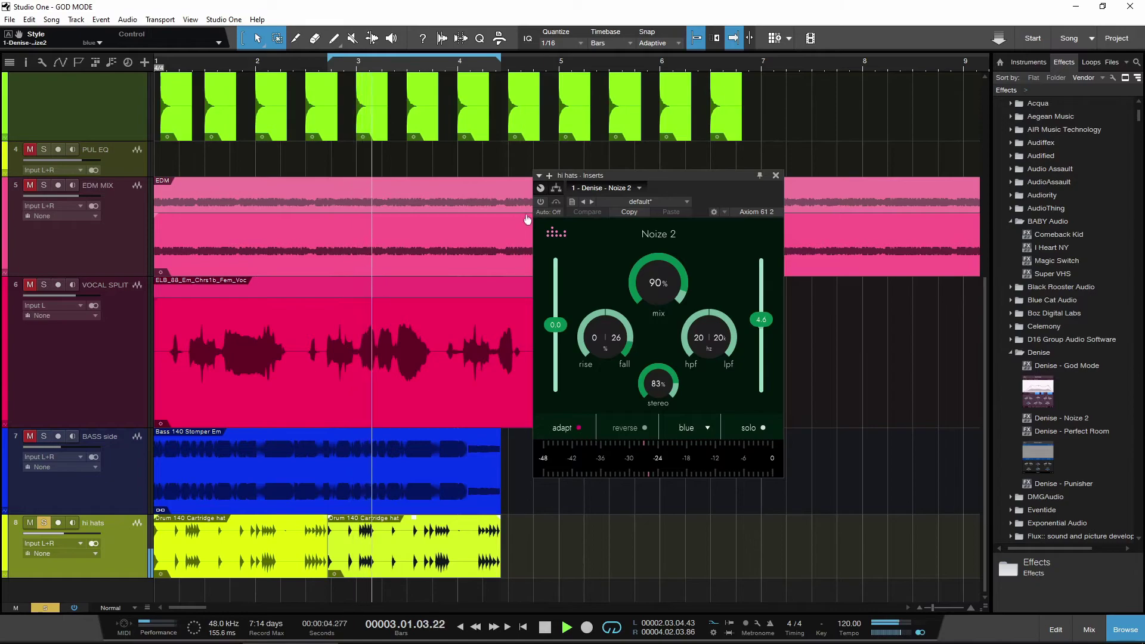
pyautogui.click(541, 203)
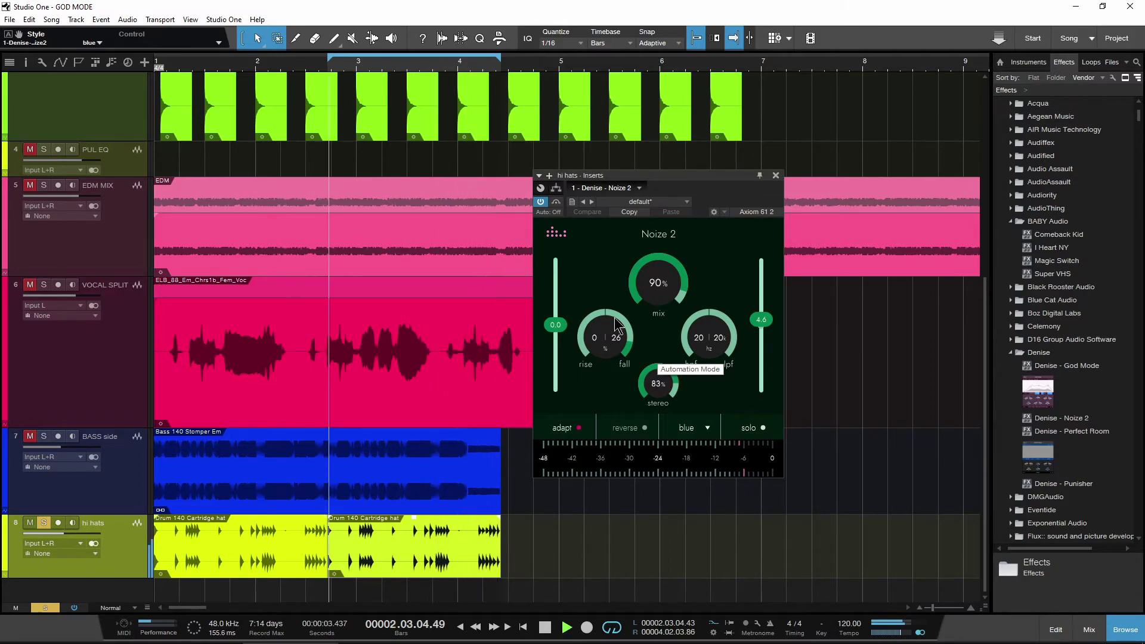
pyautogui.press('space')
# - Bring back the BASS side track's God Mode insert and solo the bass together with the hi hats
pyautogui.click(72, 481)
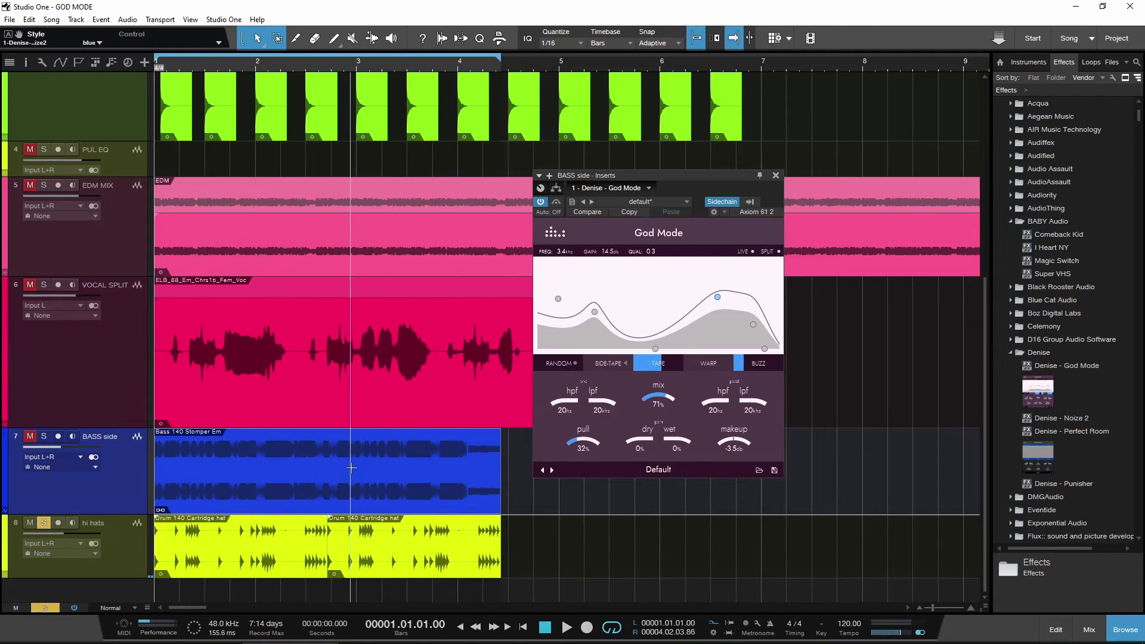
pyautogui.moveTo(622, 194); pyautogui.dragTo(656, 178)
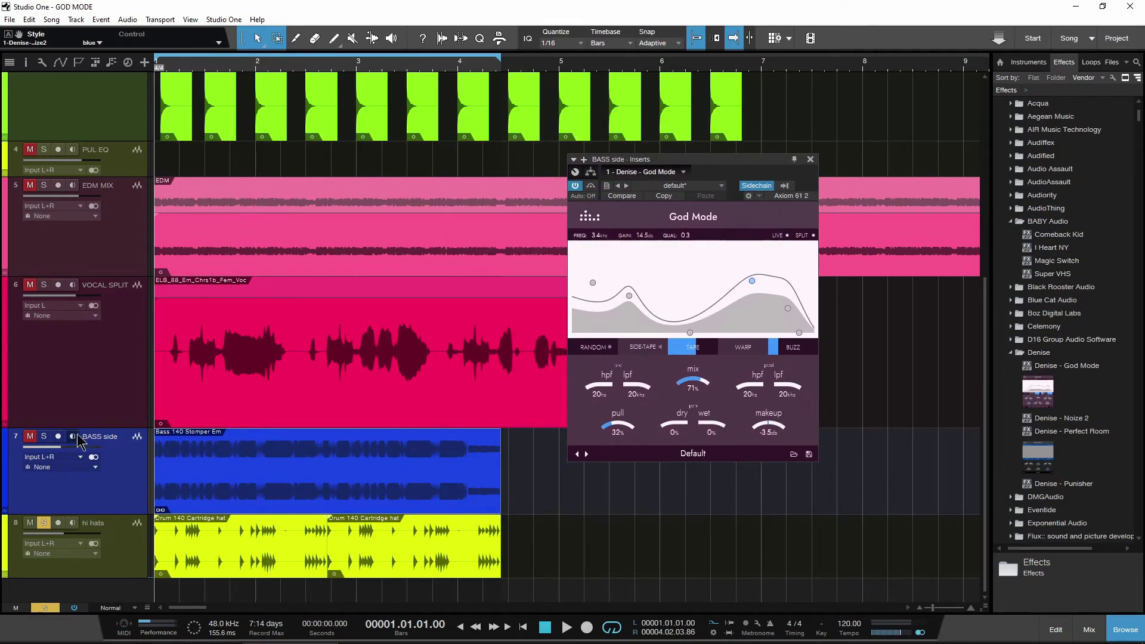
pyautogui.click(44, 438)
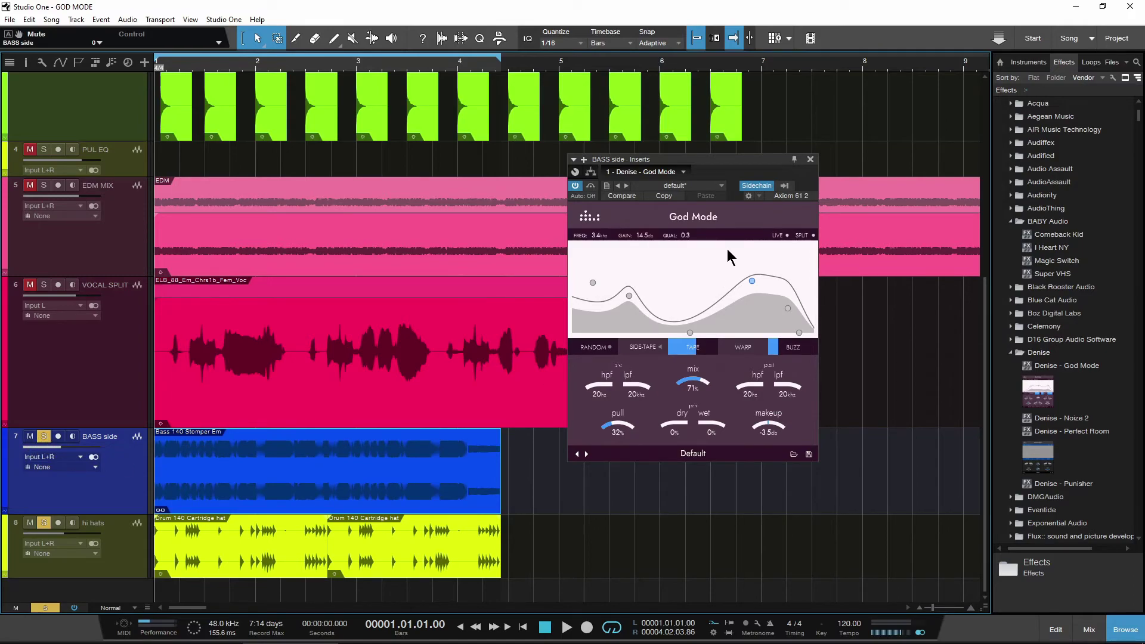
# - Check that hi hats is the bass God Mode's sidechain source, and turn on Side-Tape's sidechain input
pyautogui.click(785, 186)
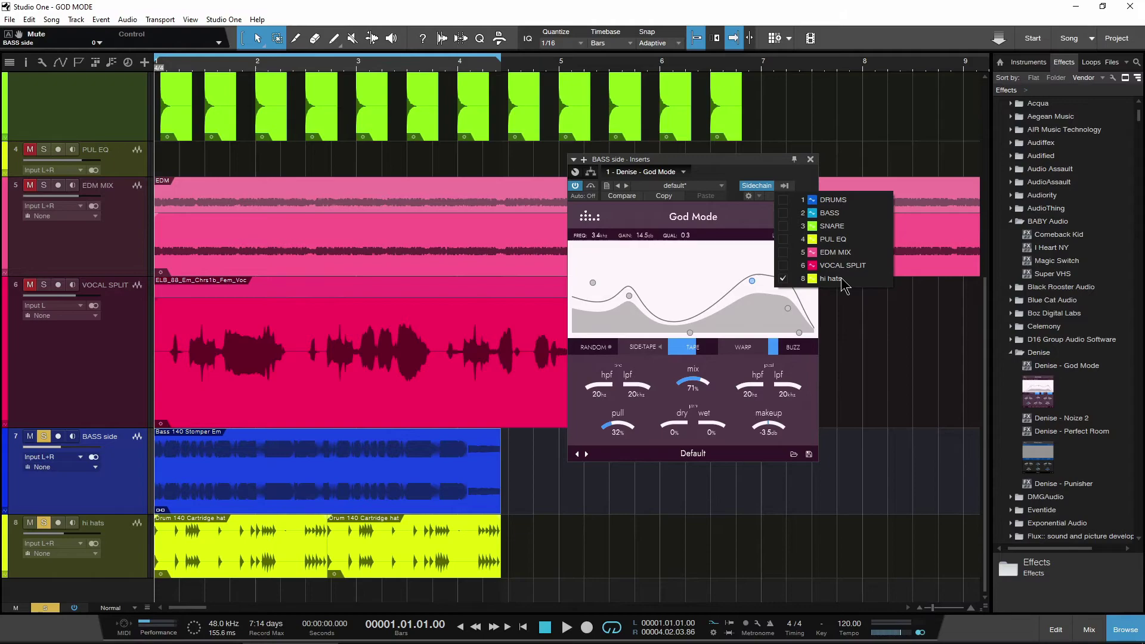
pyautogui.click(724, 179)
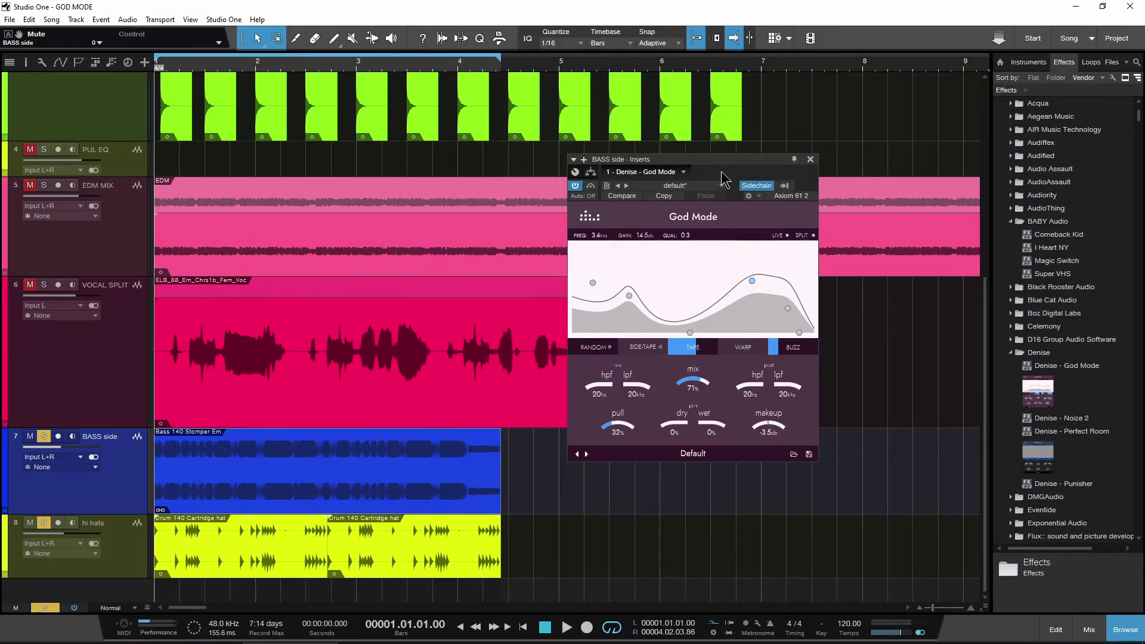
pyautogui.click(662, 347)
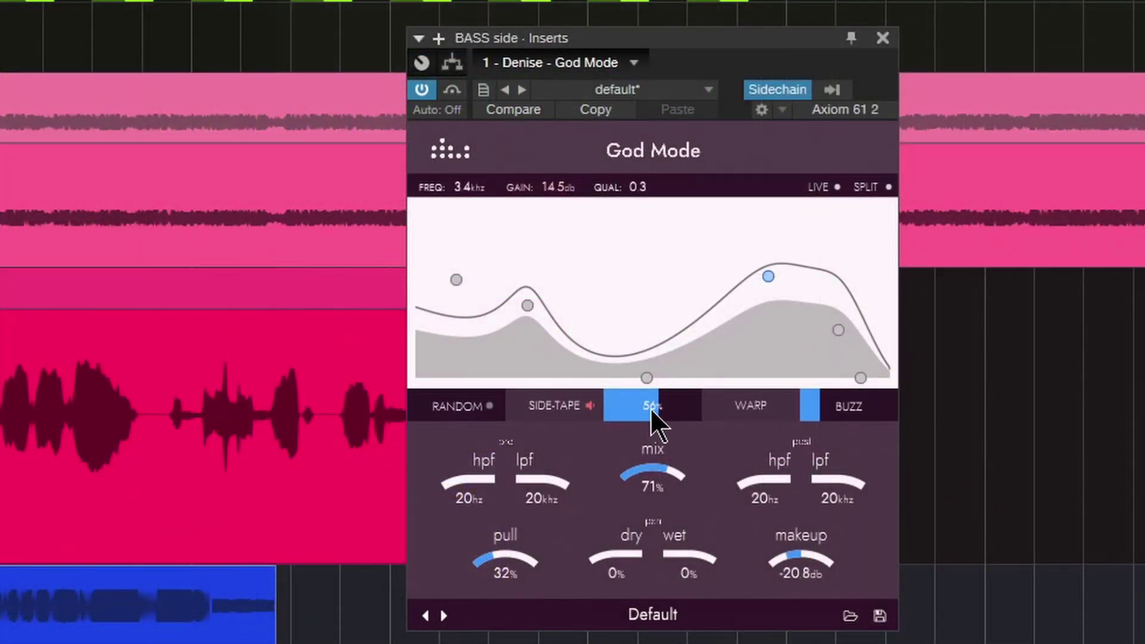
# - Raise Side-Tape's Tape amount to full and set the makeup gain to -12.2 dB while playing bass and hi hats
pyautogui.moveTo(651, 408); pyautogui.dragTo(708, 406)
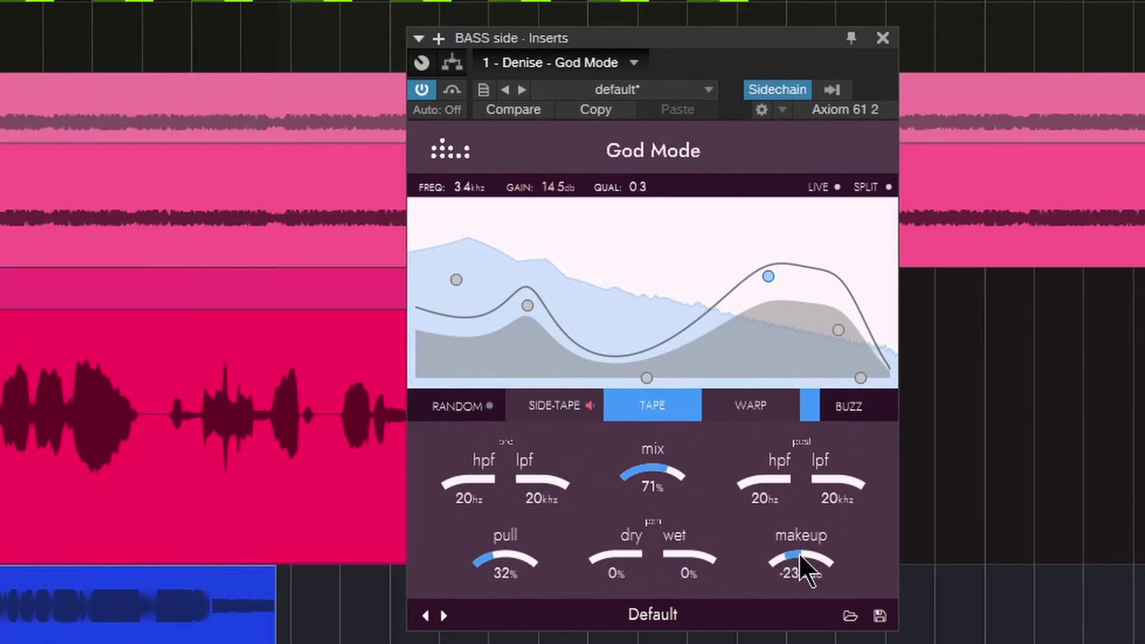
pyautogui.moveTo(799, 553); pyautogui.dragTo(800, 543)
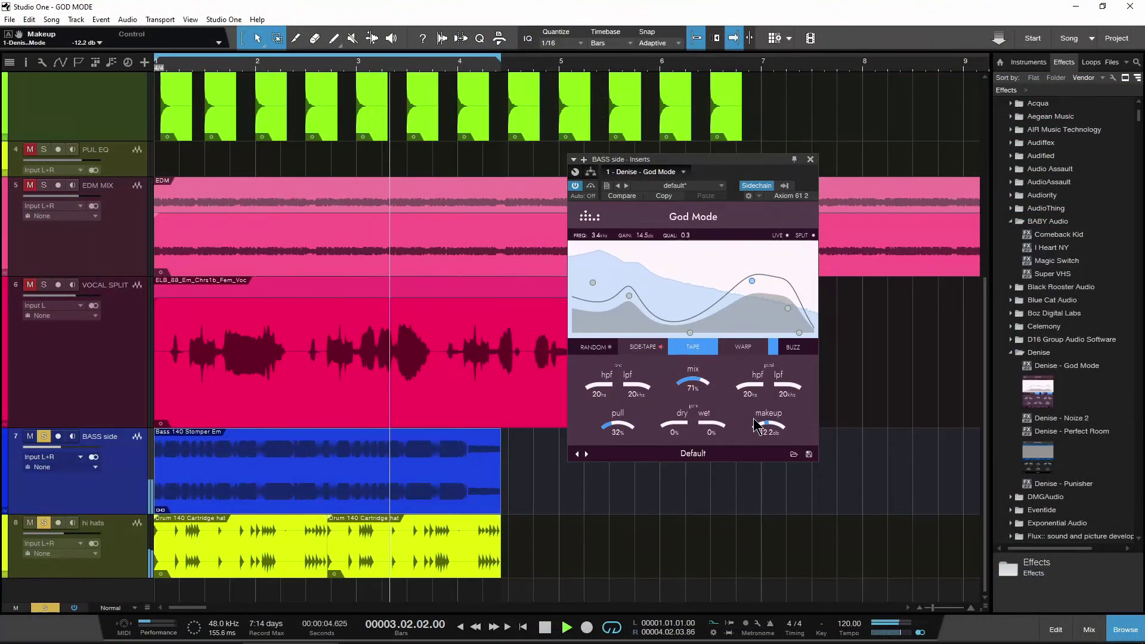
pyautogui.press('space')
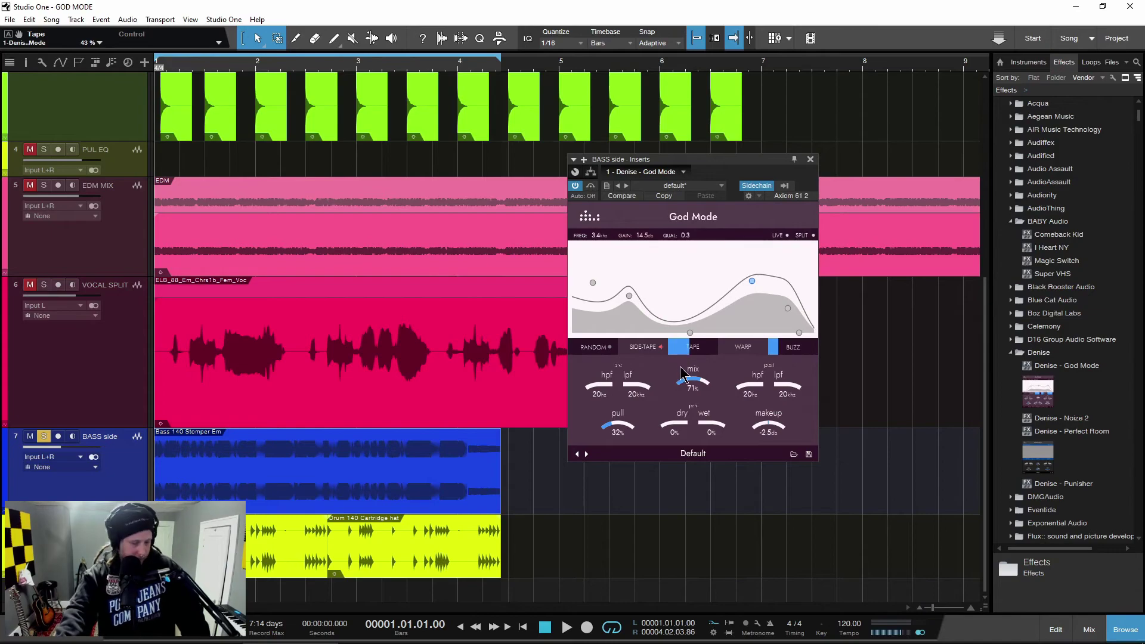
# - Play the bass with Side-Tape active, setting the makeup gain to -1.4 dB and Warp to 17%
pyautogui.press('space')
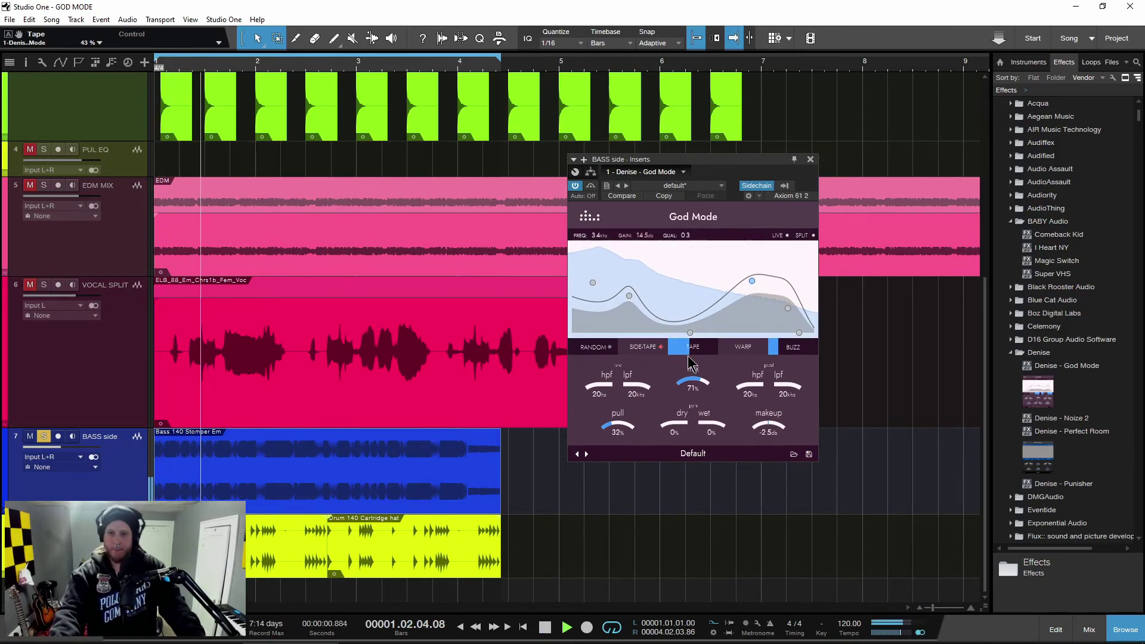
pyautogui.moveTo(770, 427); pyautogui.dragTo(753, 438)
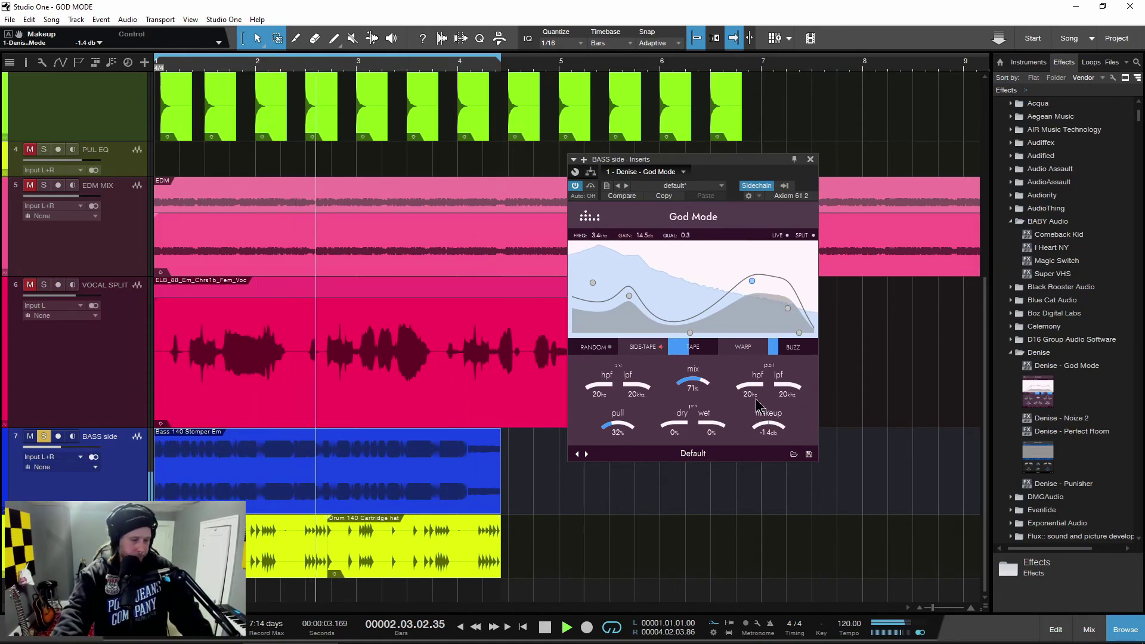
pyautogui.moveTo(693, 349); pyautogui.dragTo(732, 351)
pyautogui.press('space')
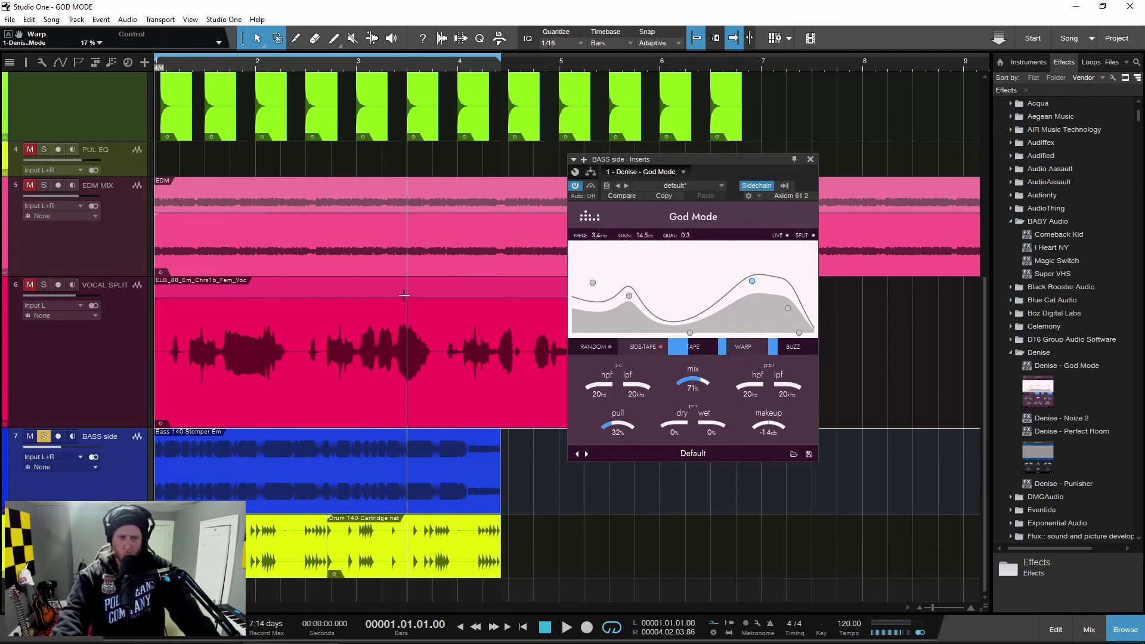
# - Switch to the web browser showing the God Mode product page on denise.io
pyautogui.click(137, 635)
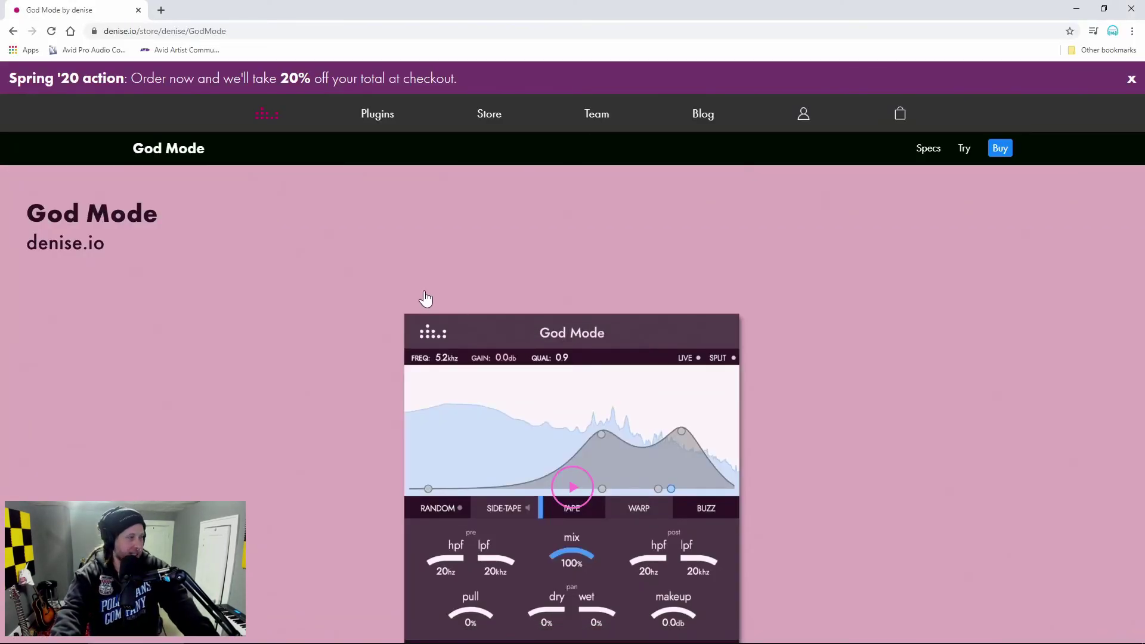
# - Review the God Mode product page from the plugin demo through push-pull technology, Live mode, linear phase and side-tape to the feature list
pyautogui.scroll(-10, 358, 300)
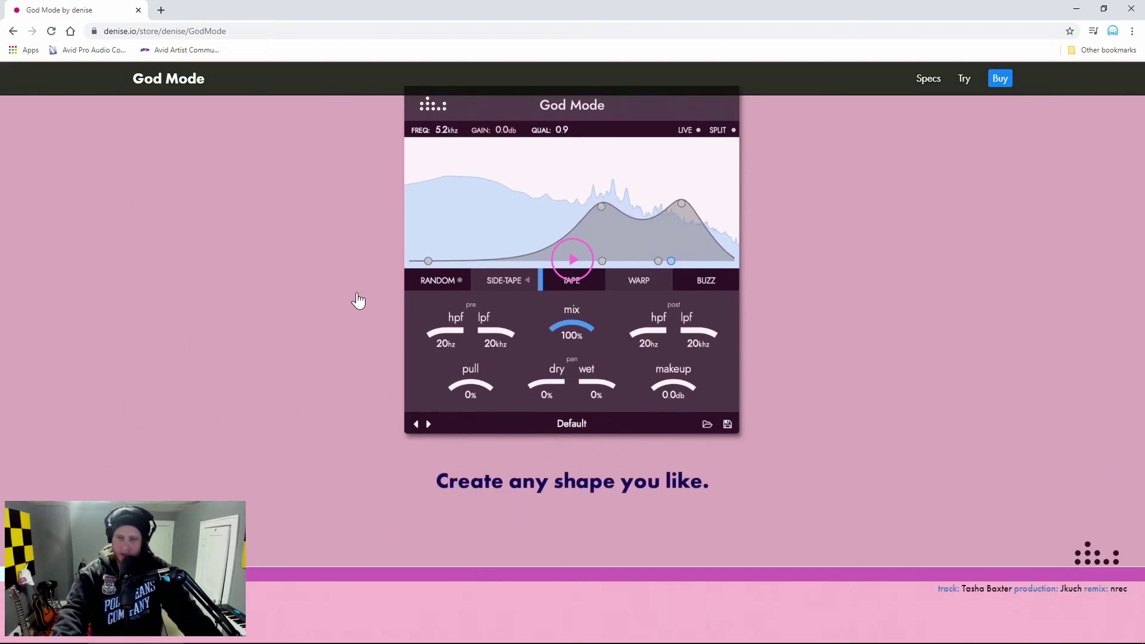
pyautogui.scroll(-15, 356, 294)
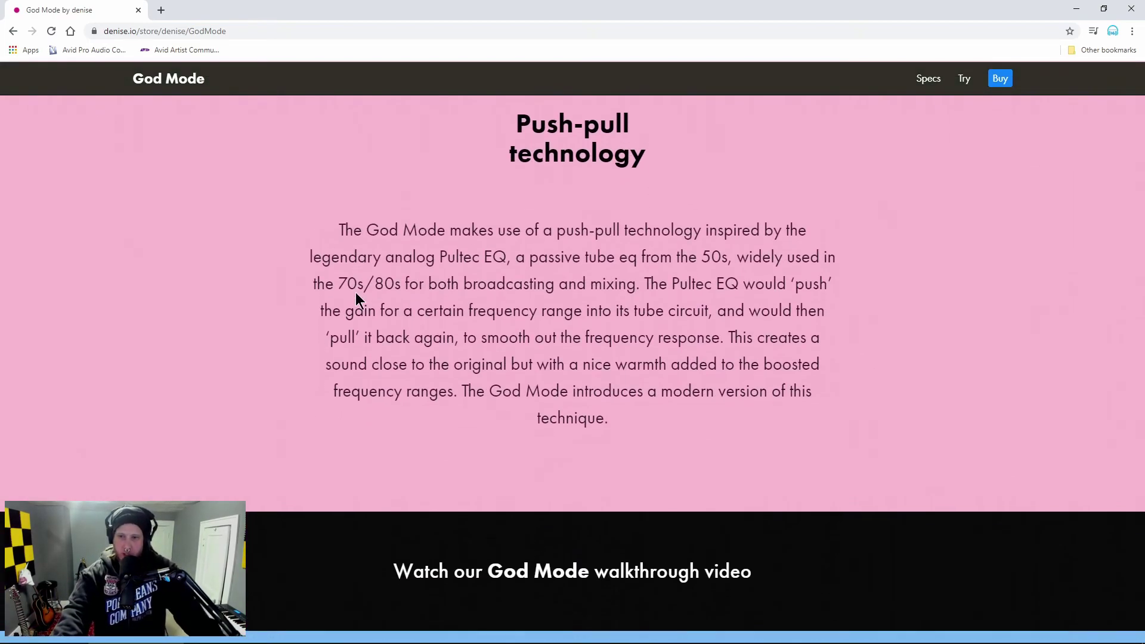
pyautogui.scroll(-15, 357, 294)
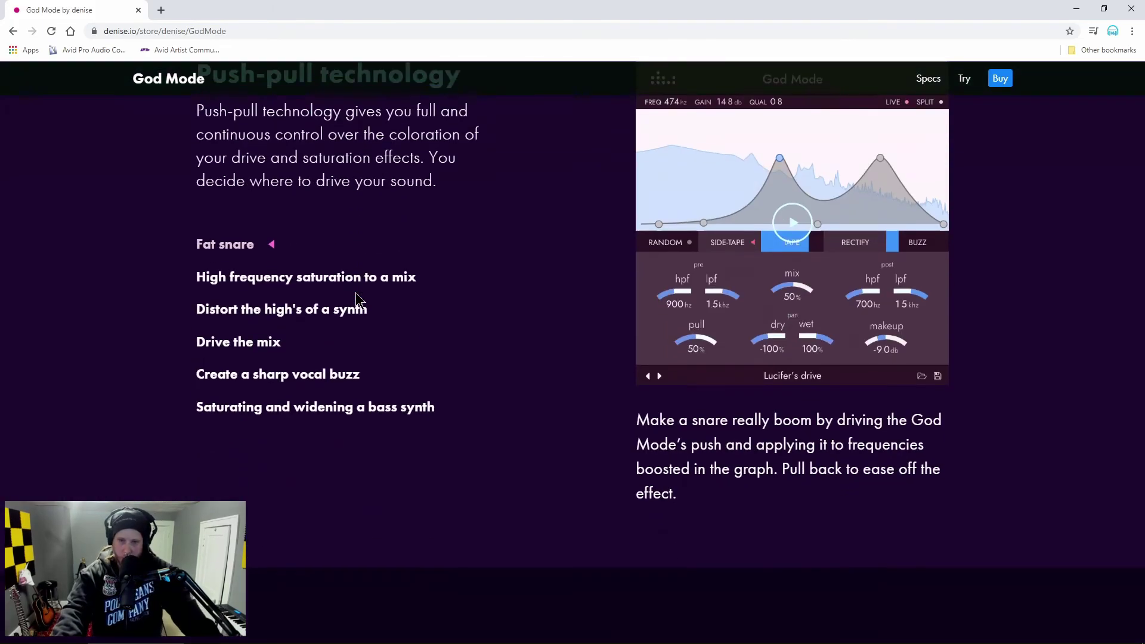
pyautogui.scroll(-15, 404, 283)
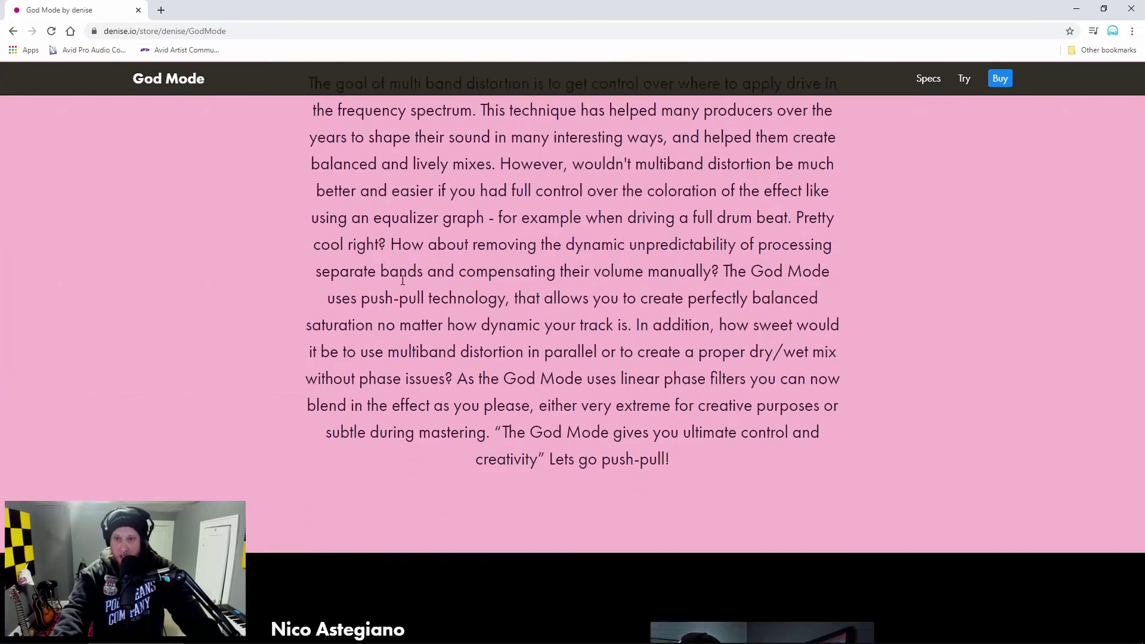
pyautogui.scroll(-15, 404, 291)
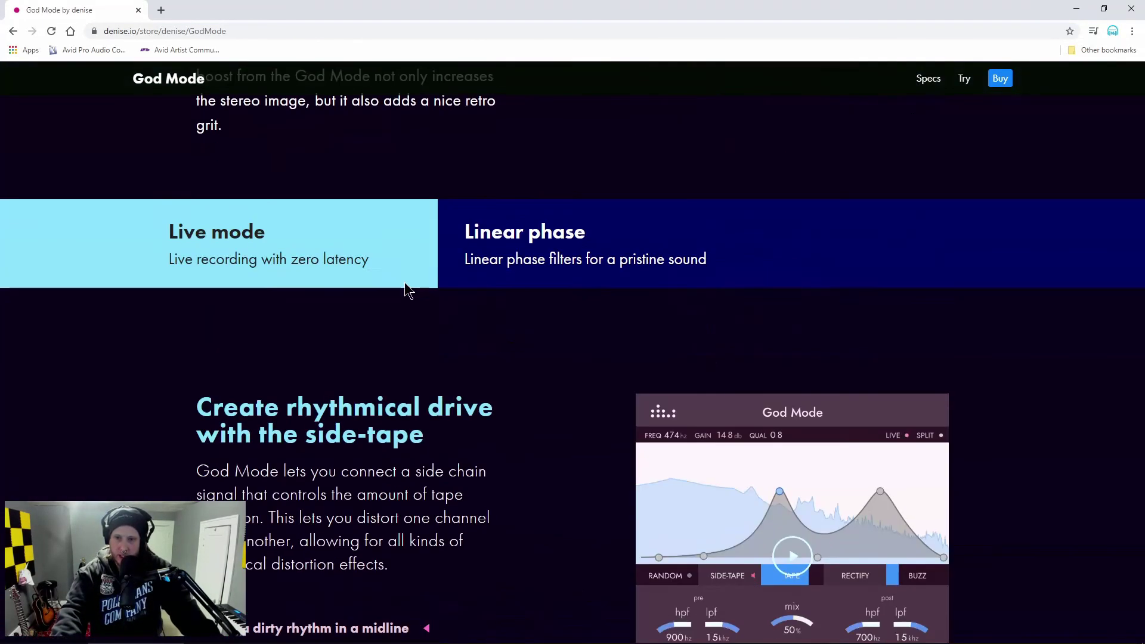
pyautogui.scroll(-15, 404, 291)
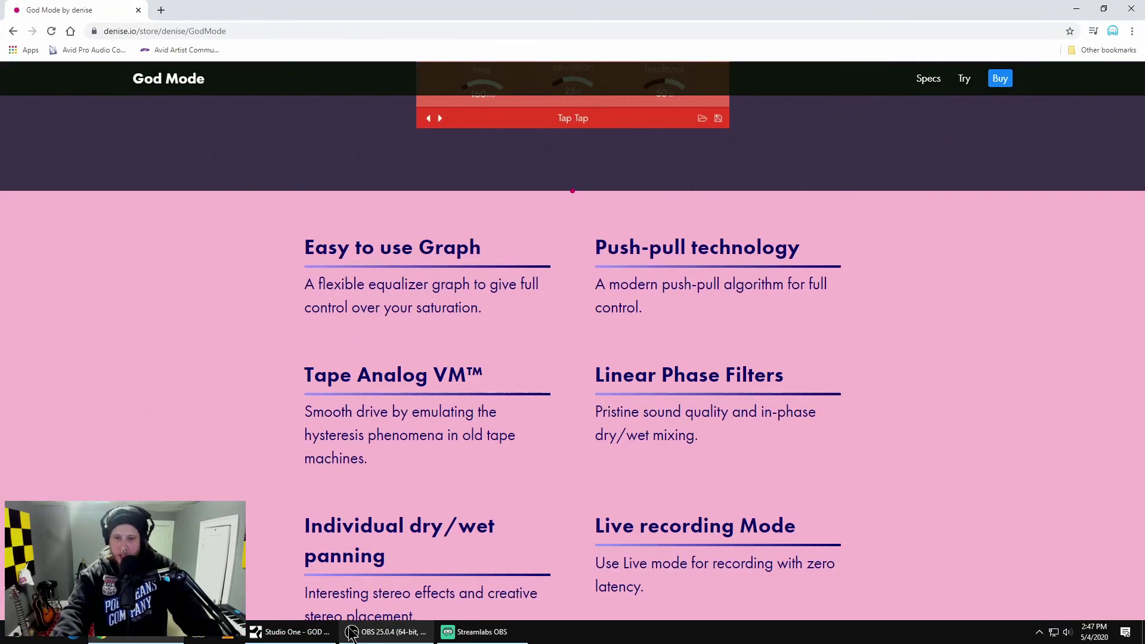
# - Switch to Studio One and reshape the bass God Mode curve, moving two nodes to about 762 Hz at 10.2 dB and 3.7 kHz at 11.3 dB
pyautogui.click(290, 632)
pyautogui.moveTo(629, 297)
pyautogui.mouseDown()
pyautogui.moveTo(710, 258)
pyautogui.moveTo(635, 284)
pyautogui.mouseUp()
pyautogui.moveTo(689, 333)
pyautogui.mouseDown()
pyautogui.moveTo(689, 247)
pyautogui.moveTo(711, 330)
pyautogui.moveTo(703, 325)
pyautogui.mouseUp()
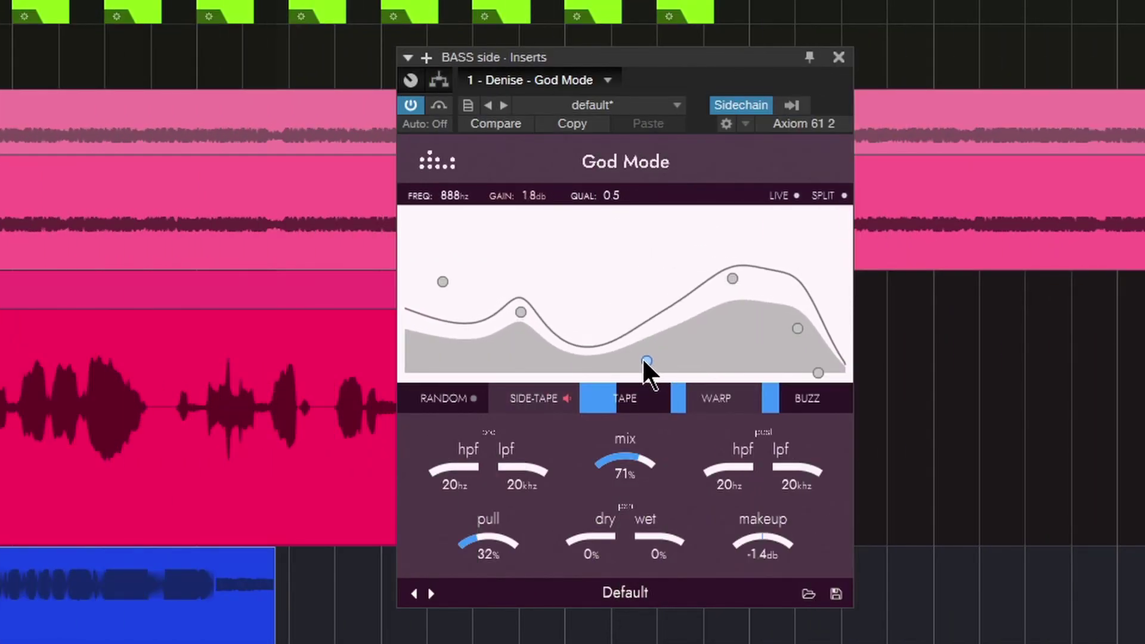
pyautogui.moveTo(647, 361); pyautogui.dragTo(637, 306)
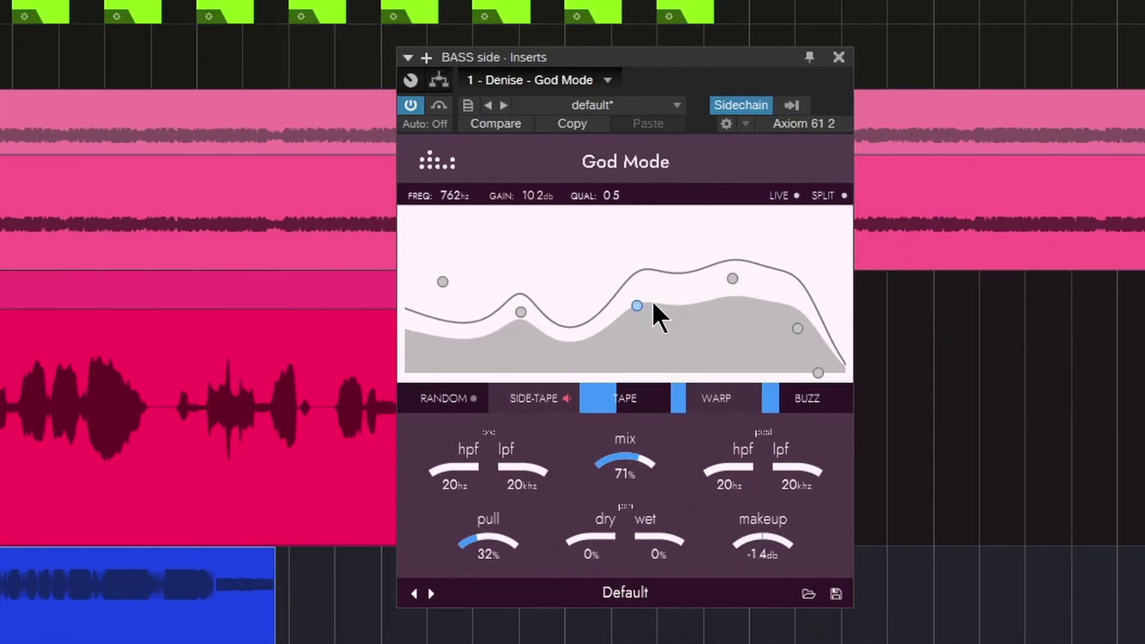
pyautogui.moveTo(734, 279); pyautogui.dragTo(736, 273)
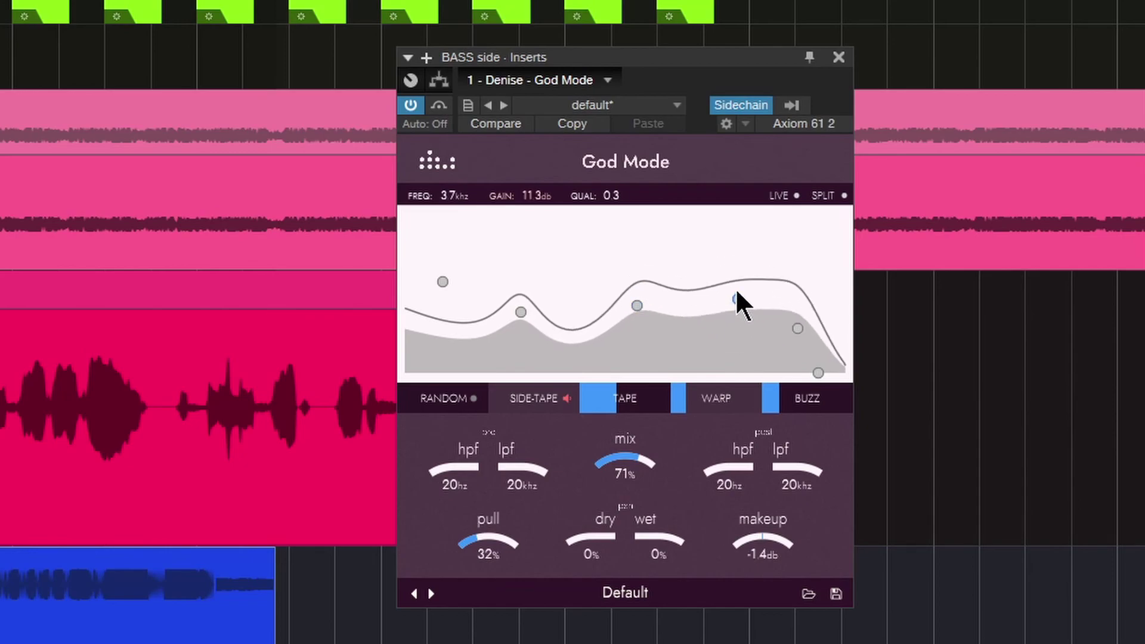